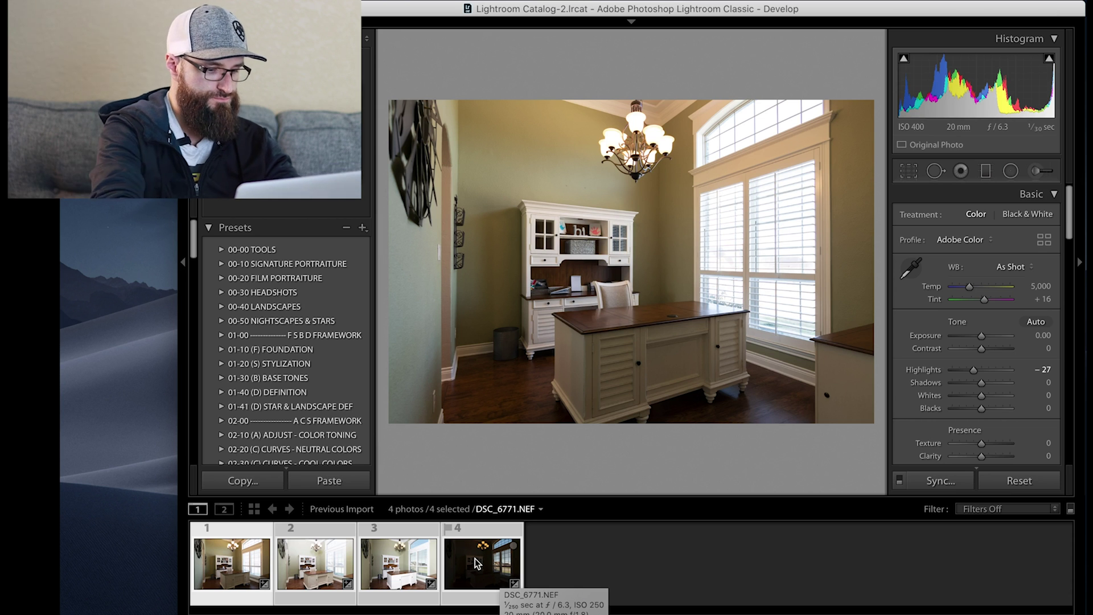
- Select the first two photos, DSC_6768 and DSC_6769, and overlay their shutter speed, aperture, ISO and lens info on the preview
{"action": "left_click", "coordinate": [239, 570]}
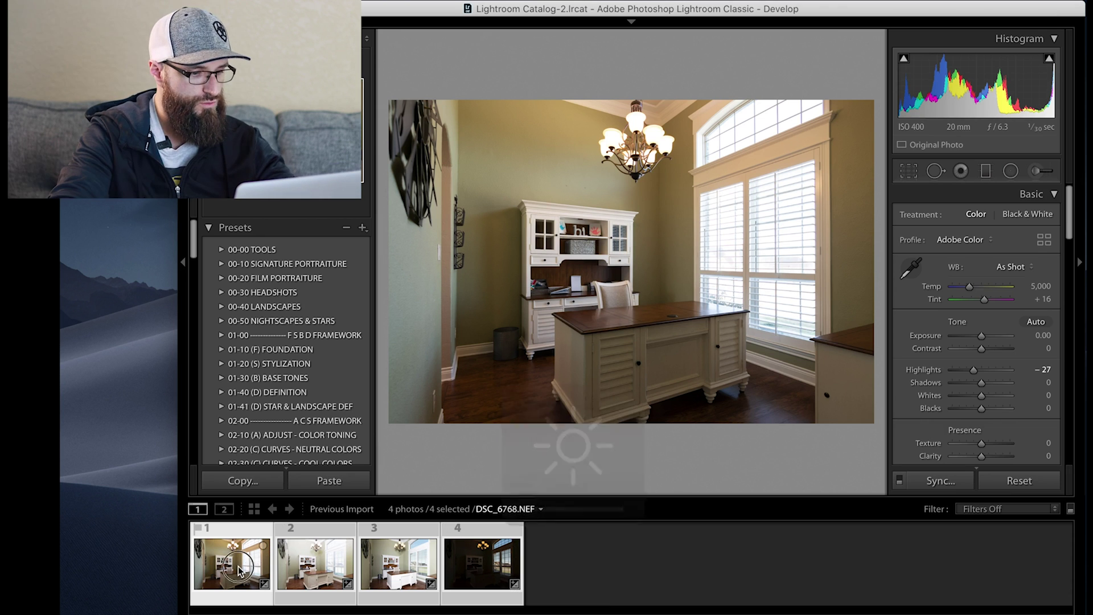
{"action": "left_click", "coordinate": [311, 567], "text": "shift"}
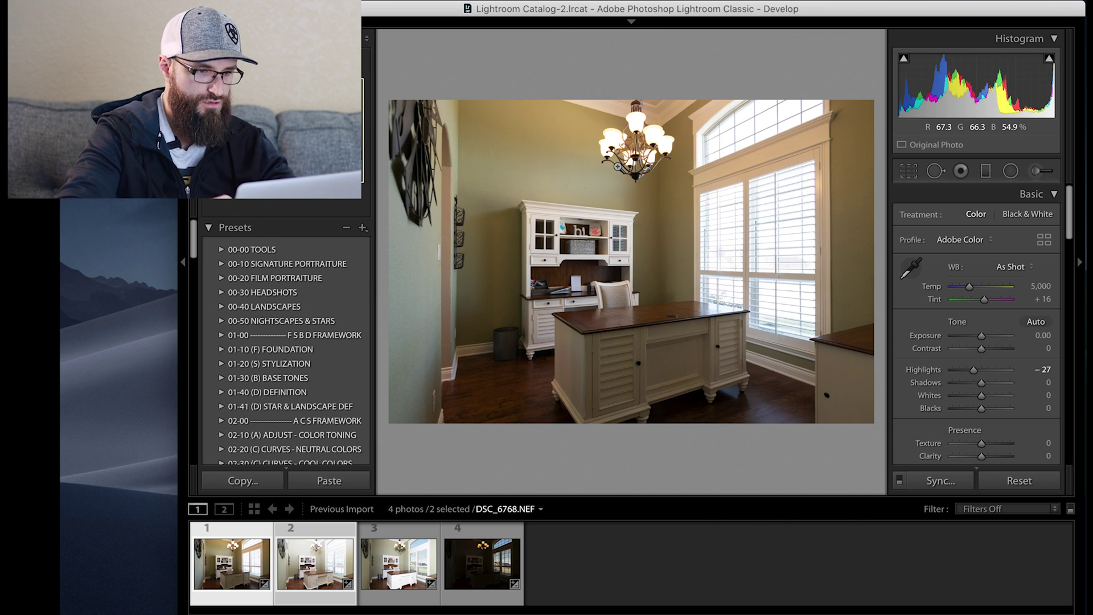
{"action": "key", "text": "i"}
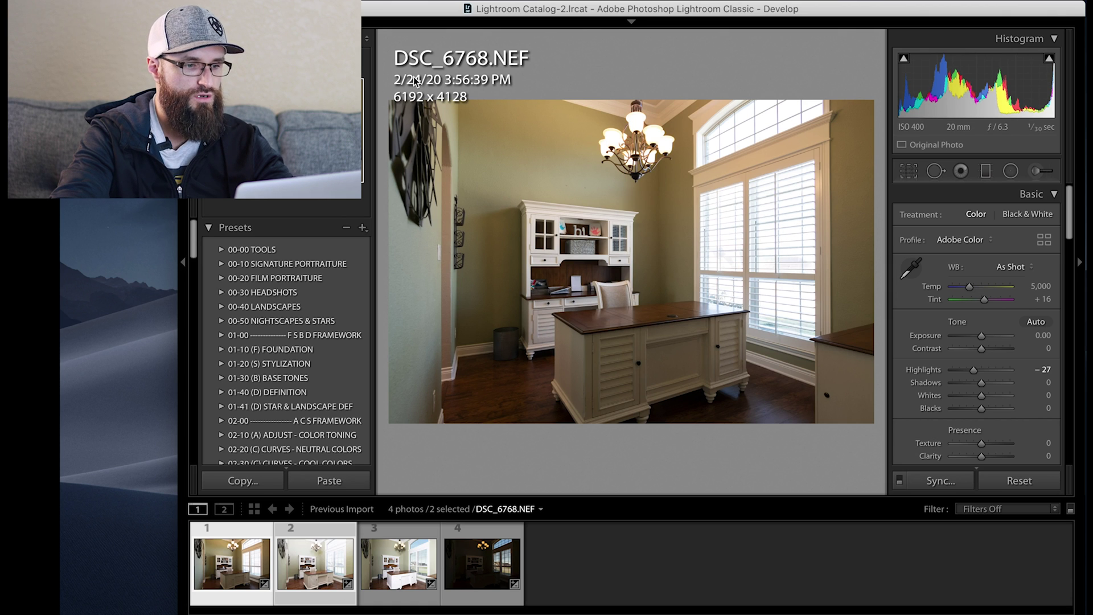
{"action": "key", "text": "i"}
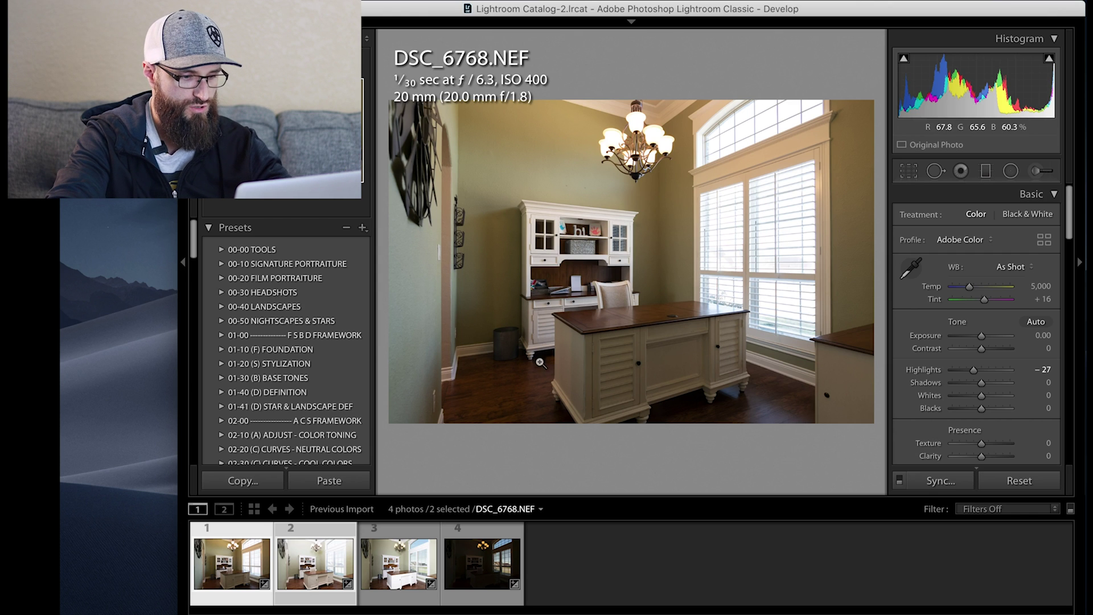
{"action": "left_click", "coordinate": [317, 579]}
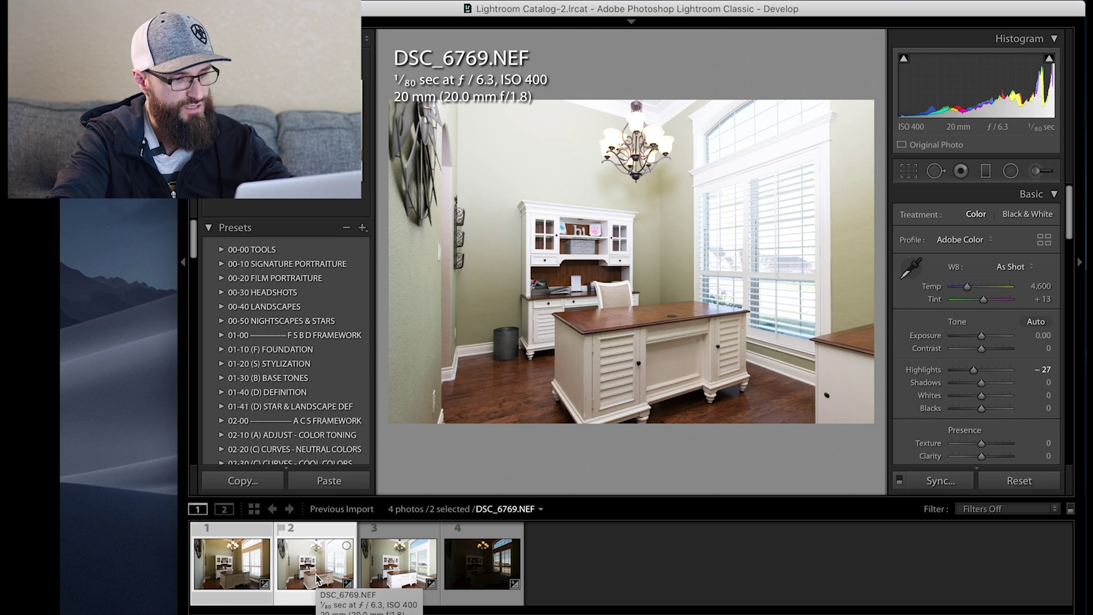
{"action": "left_click", "coordinate": [241, 574]}
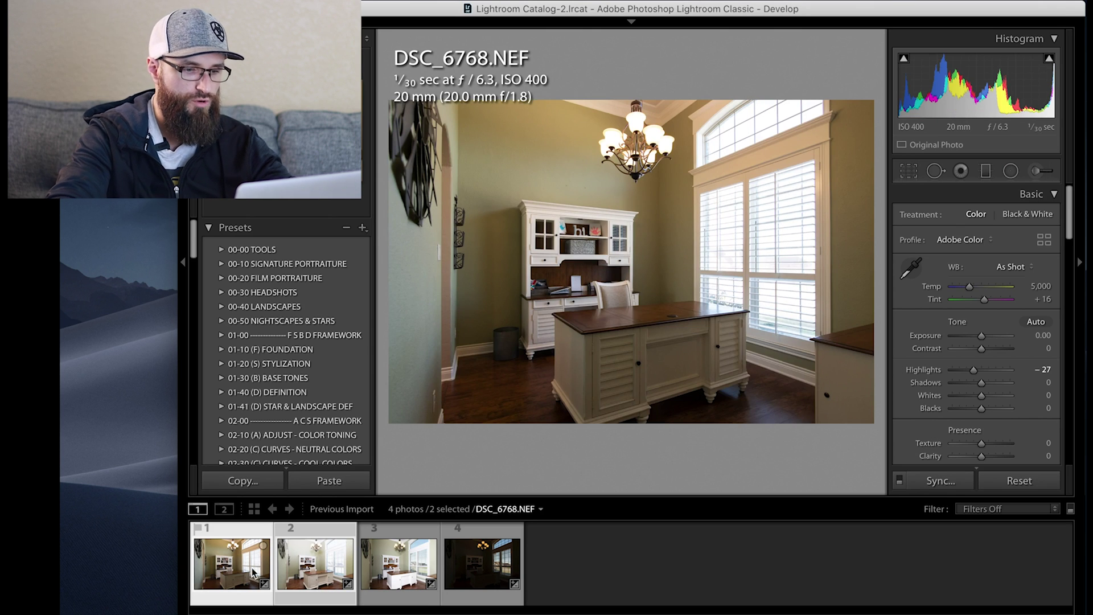
- Neutralize the white balance of DSC_6768 by sampling the white window trim, and raise its Exposure to +0.55
{"action": "left_click", "coordinate": [912, 269]}
{"action": "left_click", "coordinate": [803, 143]}
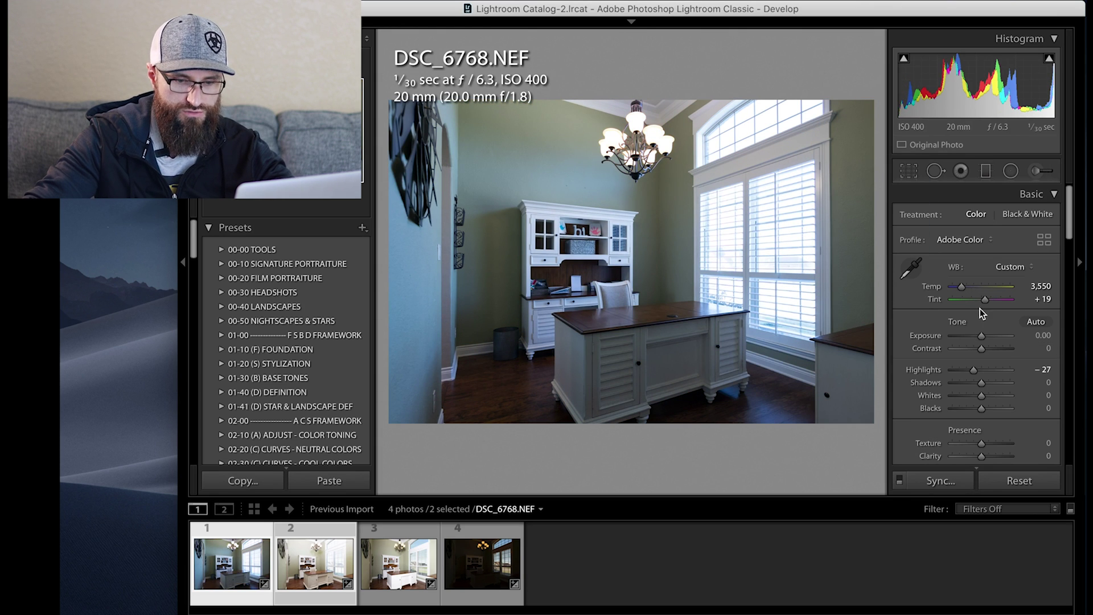
{"action": "left_click_drag", "start_coordinate": [983, 336], "coordinate": [987, 336]}
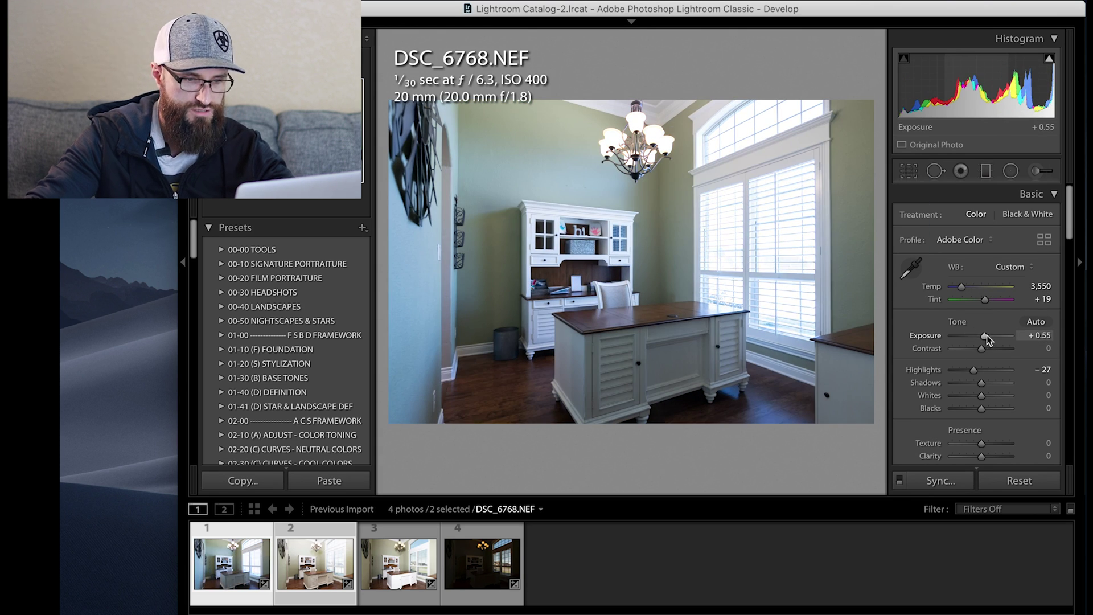
- Compare DSC_6768 with DSC_6769, and apply the Full Bump preset to DSC_6769 with Blacks set to −14
{"action": "key", "text": "super+Right"}
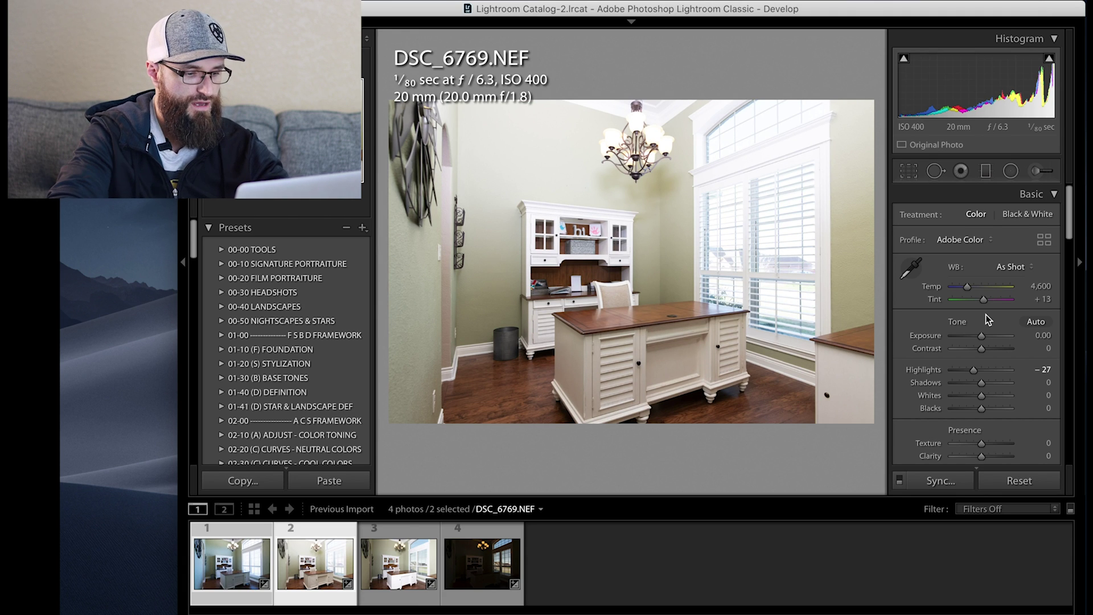
{"action": "mouse_move", "coordinate": [215, 611]}
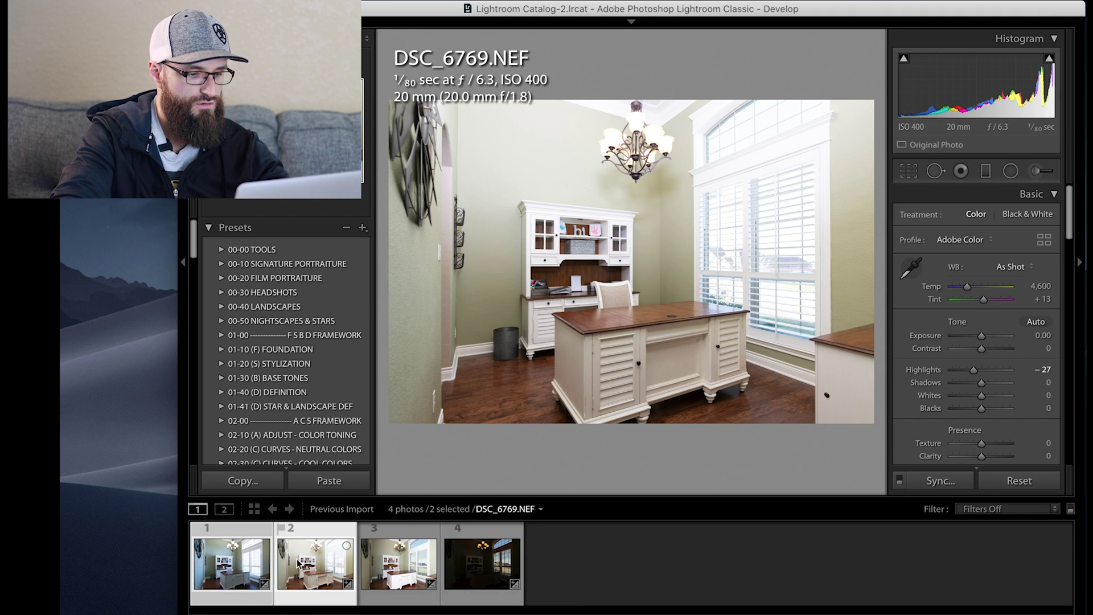
{"action": "key", "text": "super+Left"}
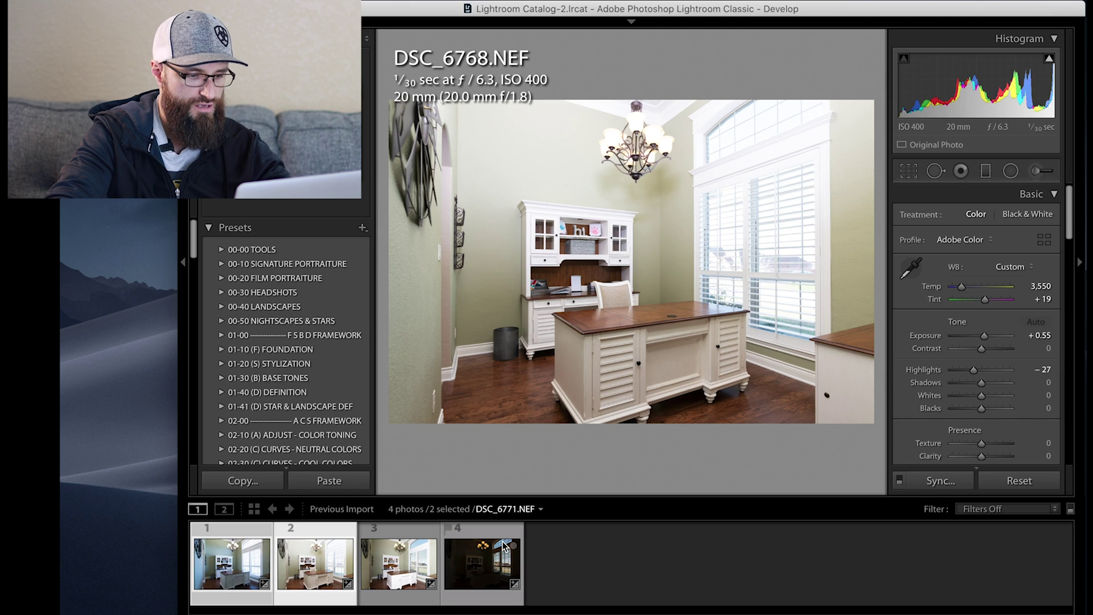
{"action": "key", "text": "super+Right"}
{"action": "key", "text": "super+Left"}
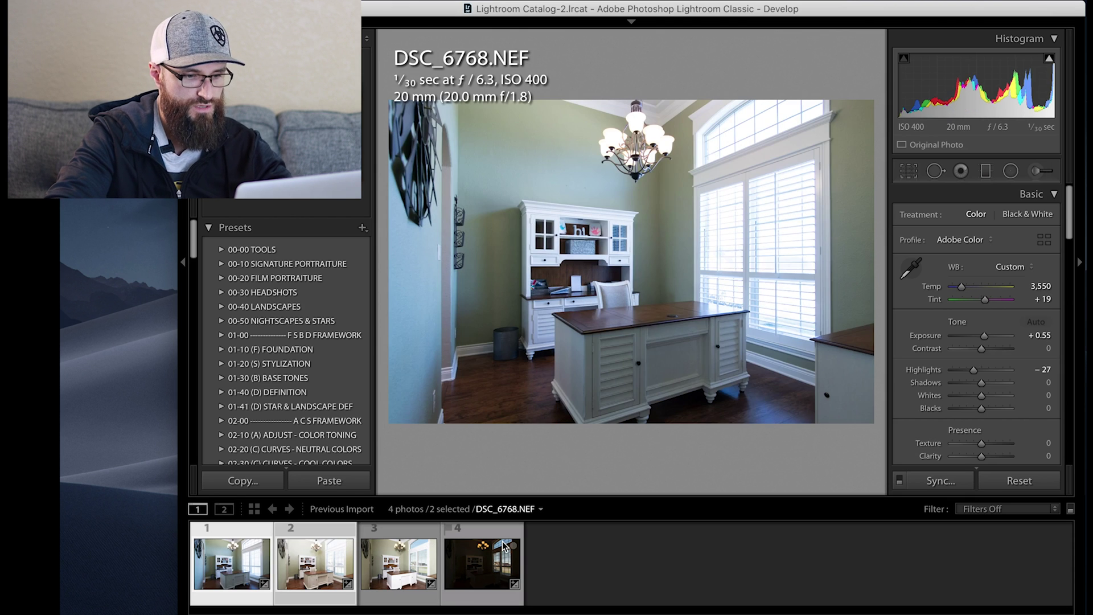
{"action": "key", "text": "super+Right"}
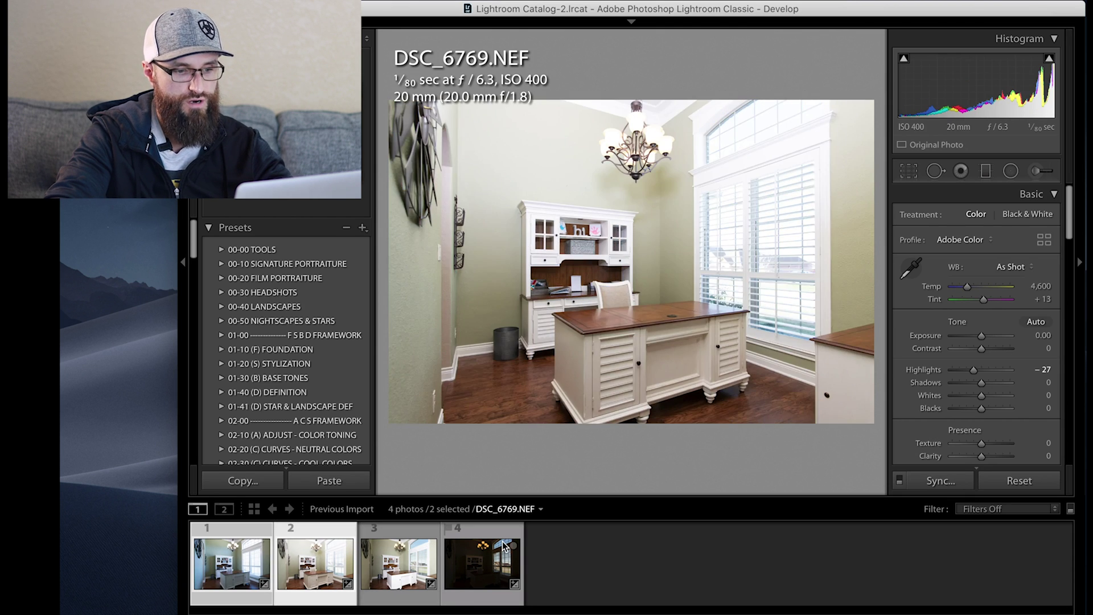
{"action": "left_click", "coordinate": [263, 426]}
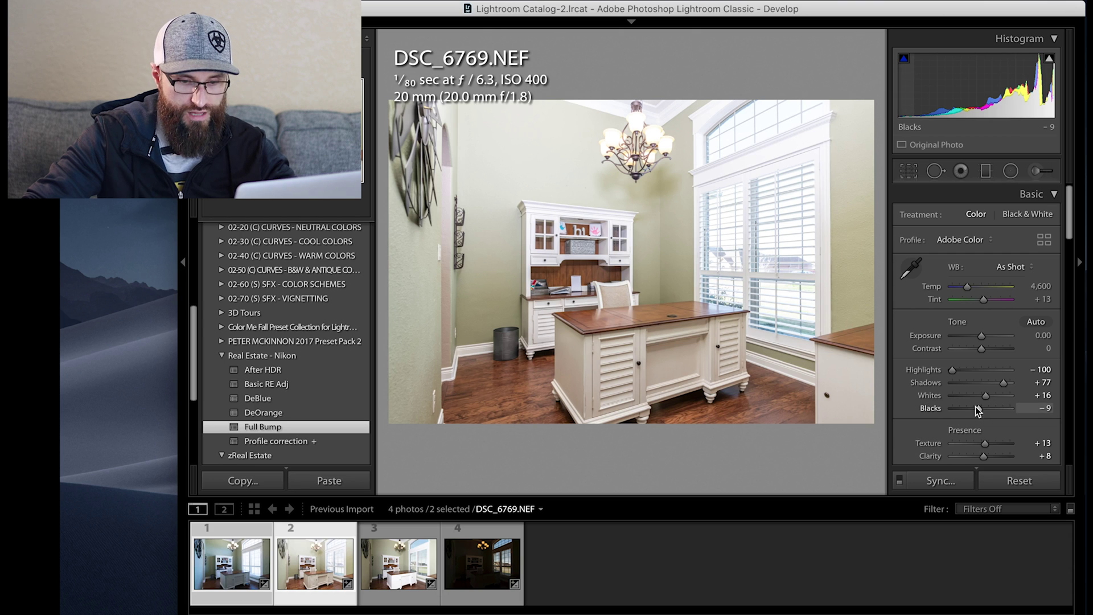
{"action": "mouse_move", "coordinate": [978, 408]}
{"action": "left_mouse_down"}
{"action": "mouse_move", "coordinate": [1000, 410]}
{"action": "mouse_move", "coordinate": [959, 411]}
{"action": "mouse_move", "coordinate": [976, 414]}
{"action": "left_mouse_up"}
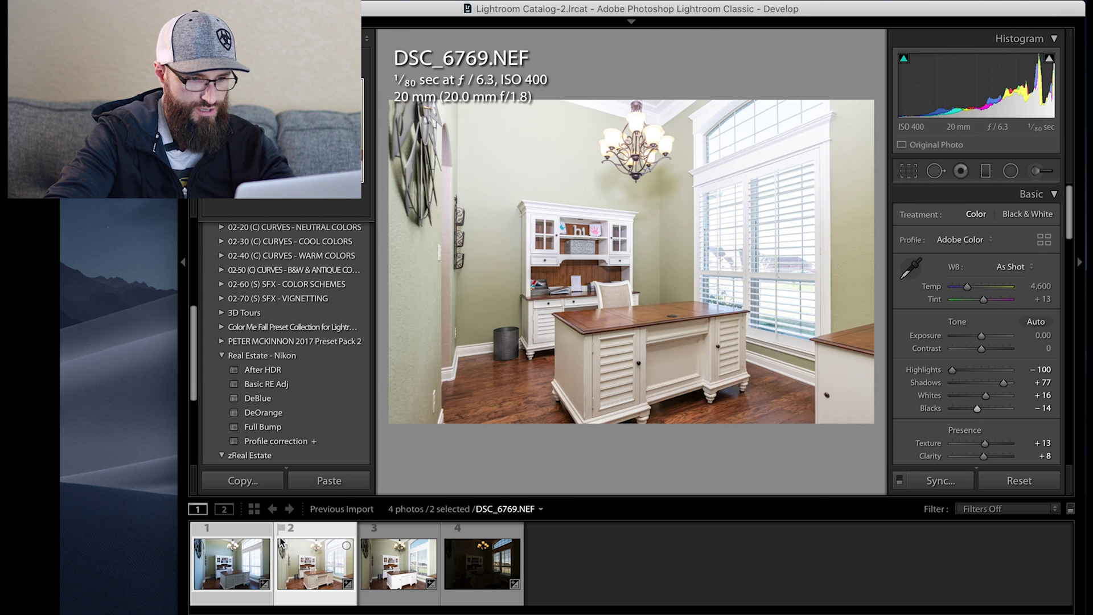
- Brighten DSC_6768 with Shadows at +74, Highlights at −48 and Exposure at +0.95, and compare it with DSC_6769
{"action": "key", "text": "Left"}
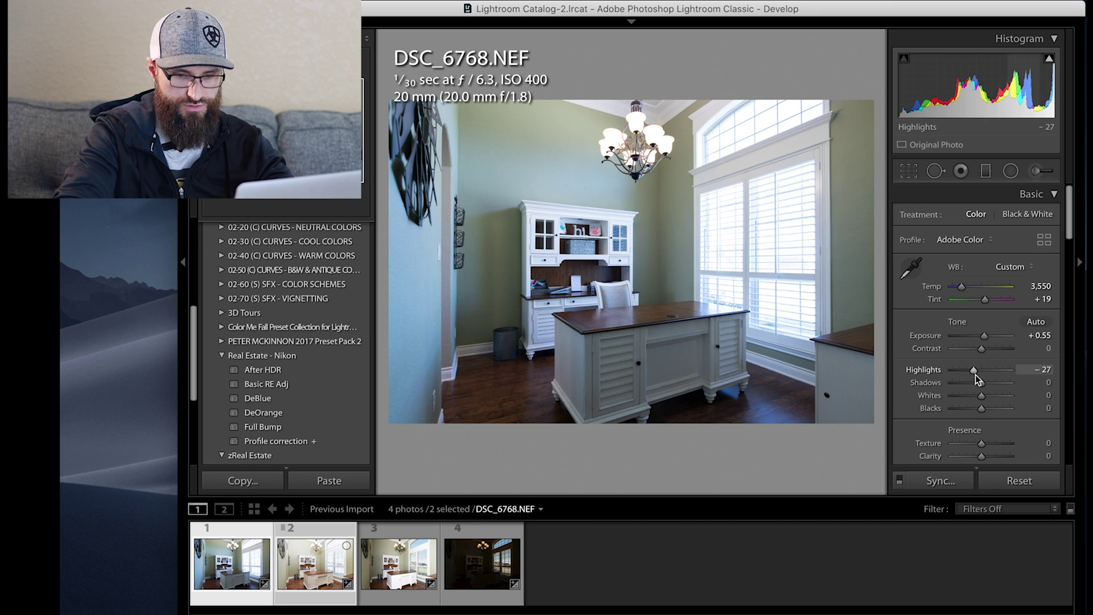
{"action": "mouse_move", "coordinate": [980, 383]}
{"action": "left_mouse_down"}
{"action": "mouse_move", "coordinate": [1004, 385]}
{"action": "mouse_move", "coordinate": [967, 373]}
{"action": "left_mouse_up"}
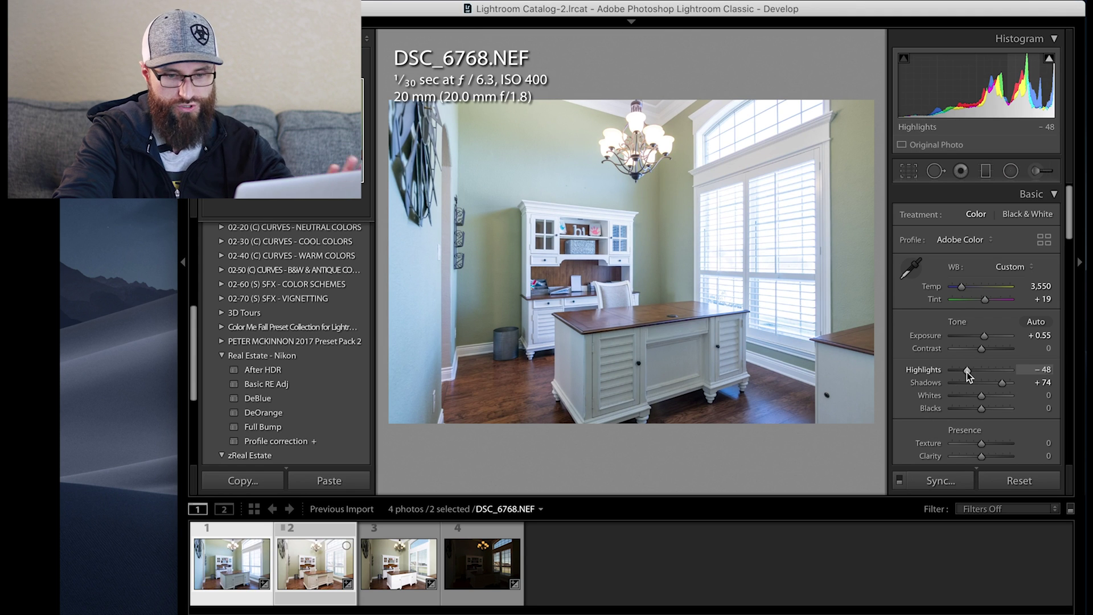
{"action": "left_click_drag", "start_coordinate": [985, 336], "coordinate": [988, 340]}
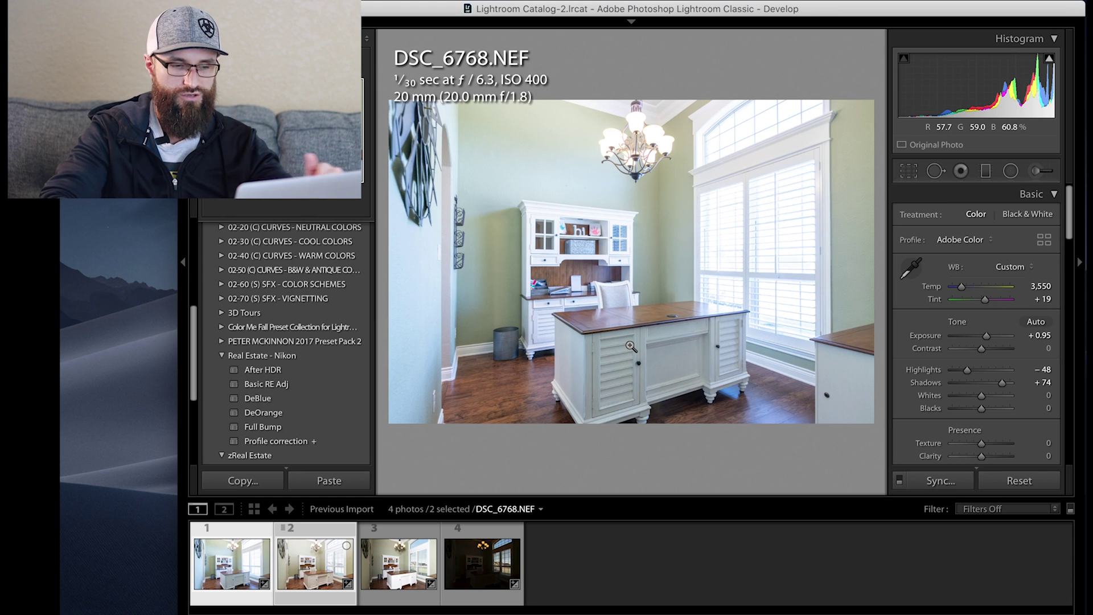
{"action": "key", "text": "Right"}
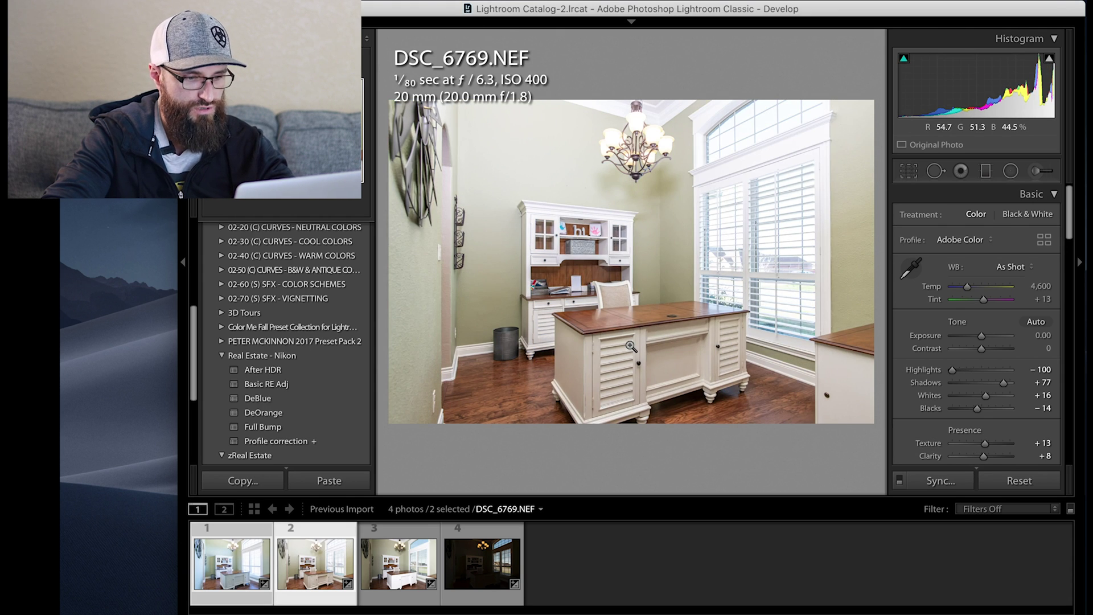
{"action": "key", "text": "Left"}
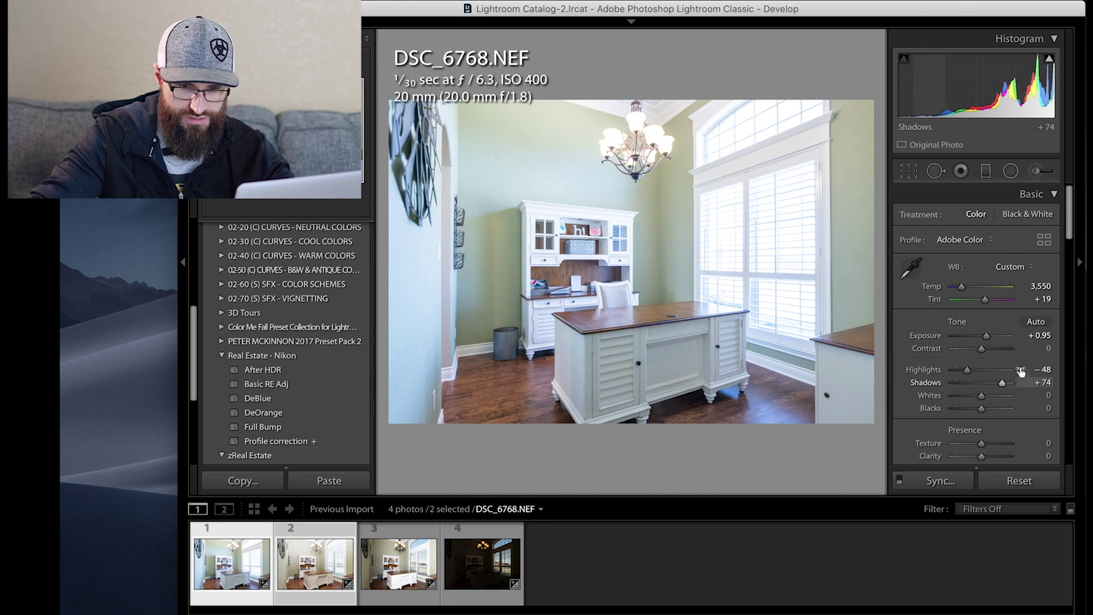
- Reduce the color saturation of DSC_6768 in HSL to Blue −35, Yellow −24 and Orange −24
{"action": "left_click_drag", "start_coordinate": [1069, 231], "coordinate": [1068, 285]}
{"action": "left_click", "coordinate": [974, 391]}
{"action": "left_click", "coordinate": [978, 352]}
{"action": "left_click", "coordinate": [978, 340]}
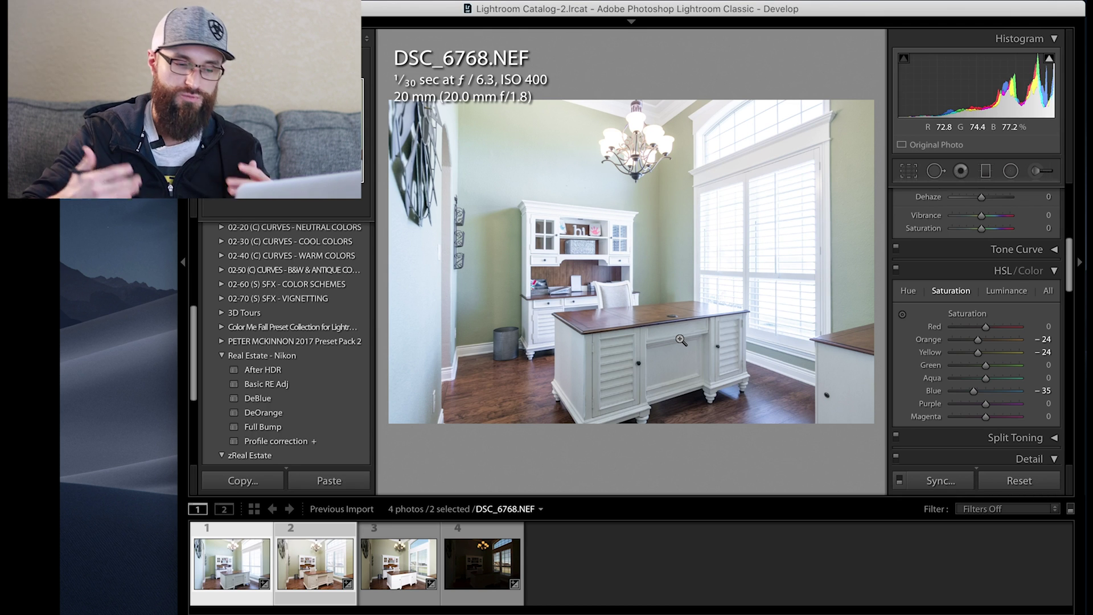
{"action": "key", "text": "Right"}
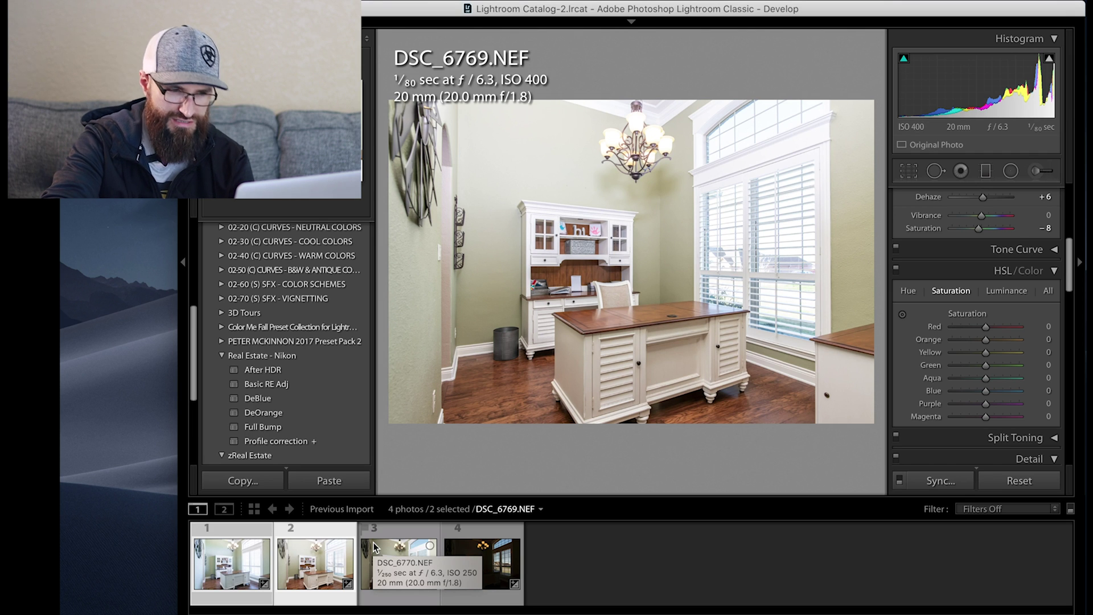
{"action": "key", "text": "Left"}
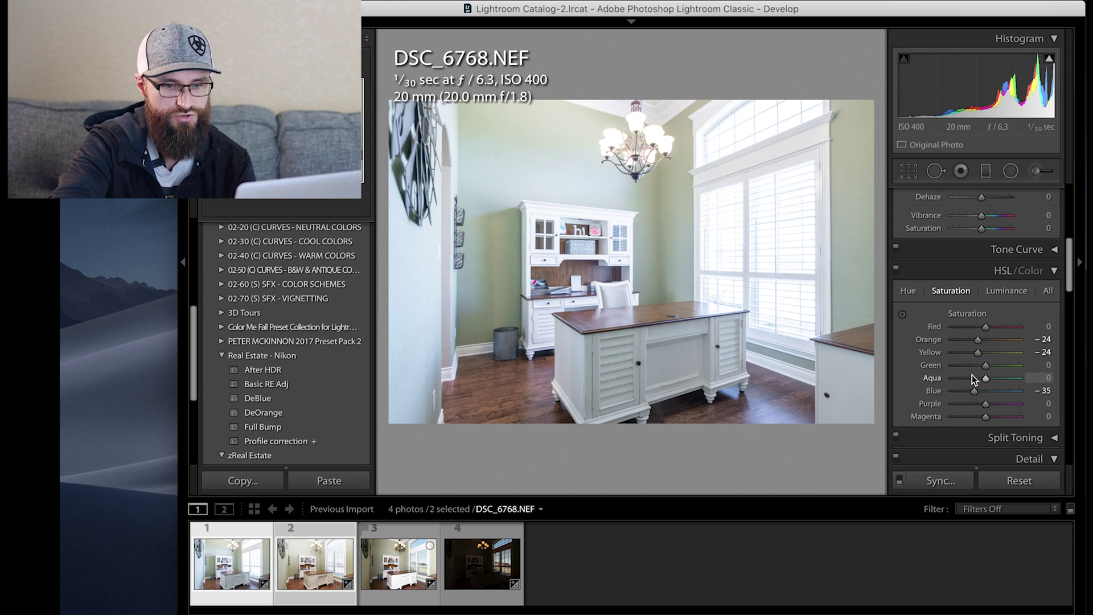
- Lower the Aqua saturation to −23 and the Green saturation to −51 on DSC_6768, and compare it with DSC_6769
{"action": "scroll", "coordinate": [979, 379], "scroll_direction": "down", "scroll_amount": 5}
{"action": "scroll", "coordinate": [978, 372], "scroll_direction": "down", "scroll_amount": 6}
{"action": "left_click_drag", "start_coordinate": [976, 368], "coordinate": [970, 369]}
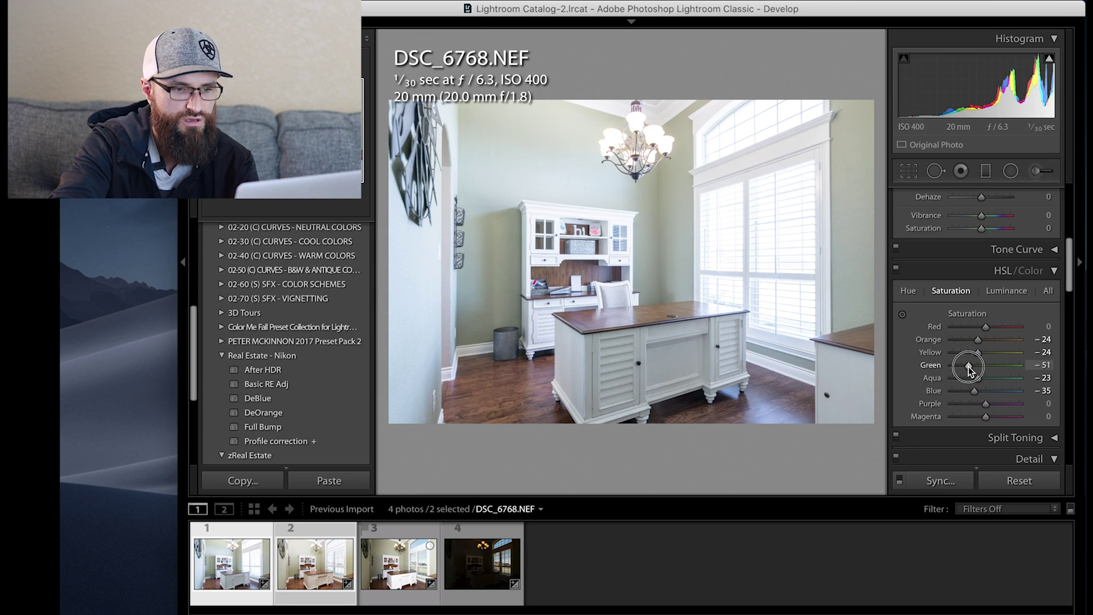
{"action": "key", "text": "Right"}
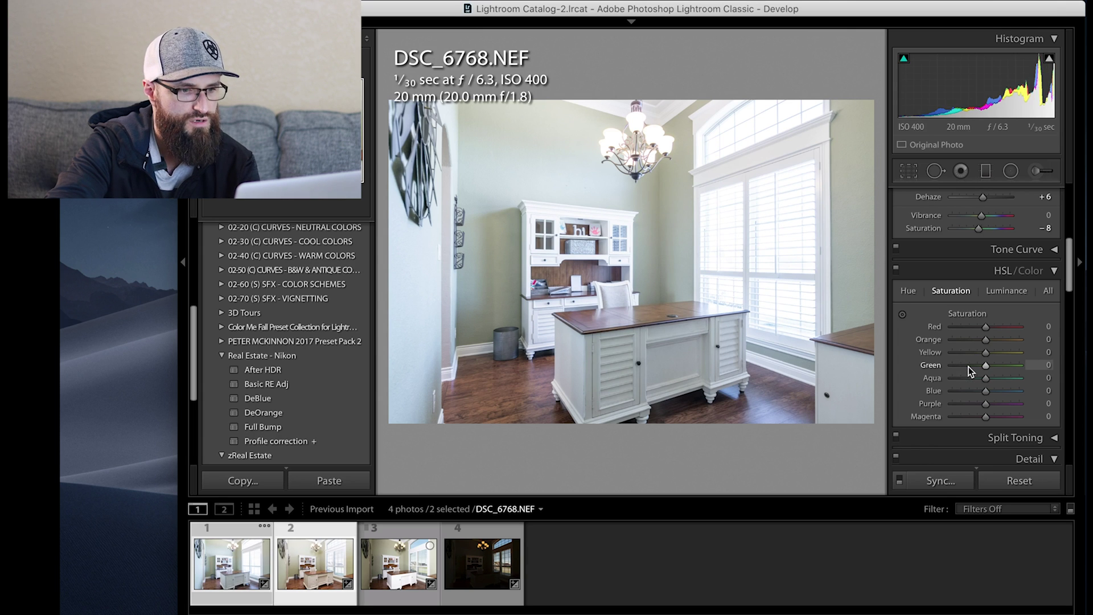
{"action": "key", "text": "Left"}
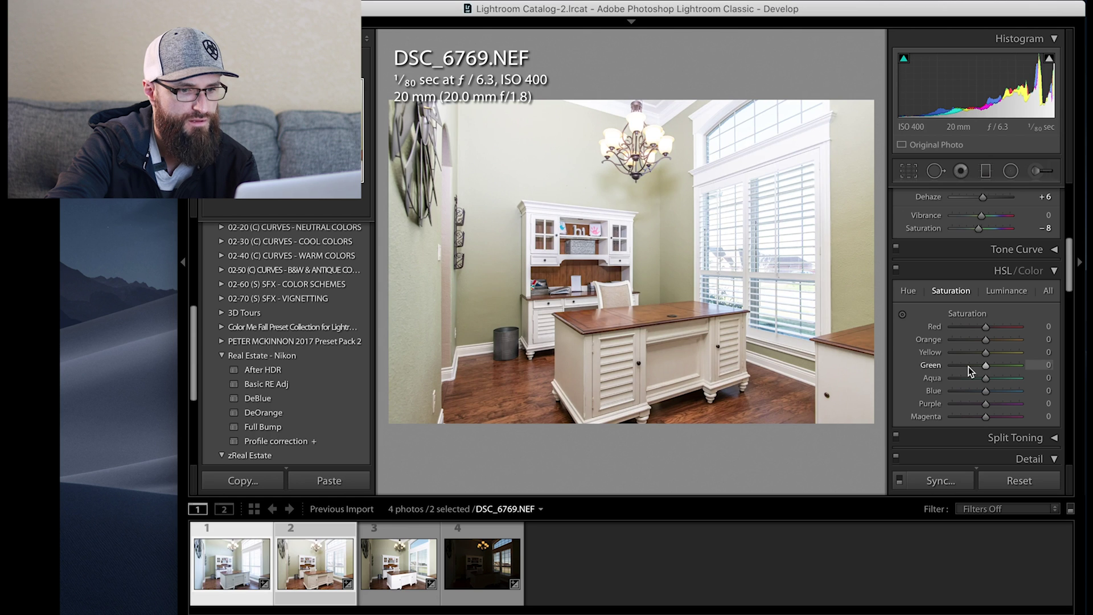
- Set the Orange saturation to −20 and Yellow to −24 on DSC_6769, and compare it with DSC_6768
{"action": "key", "text": "Right"}
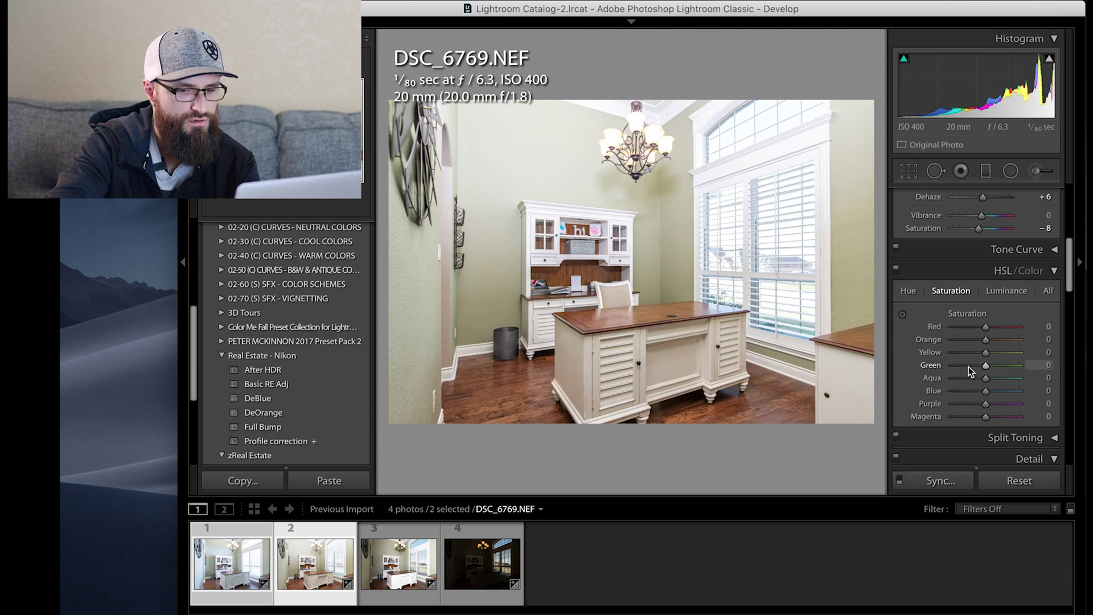
{"action": "left_click_drag", "start_coordinate": [985, 340], "coordinate": [979, 352]}
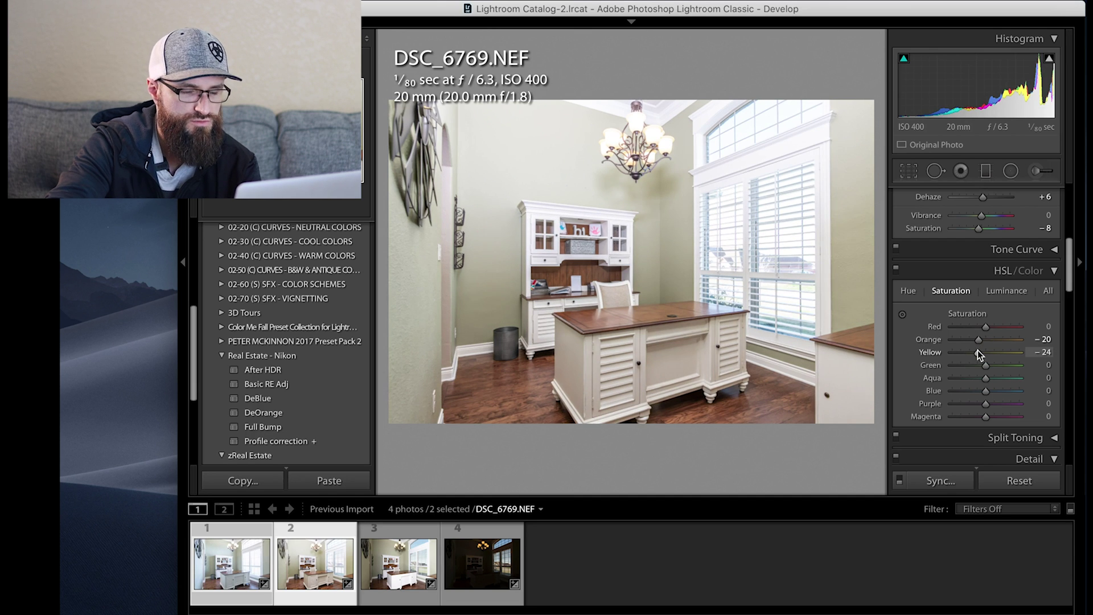
{"action": "key", "text": "Left"}
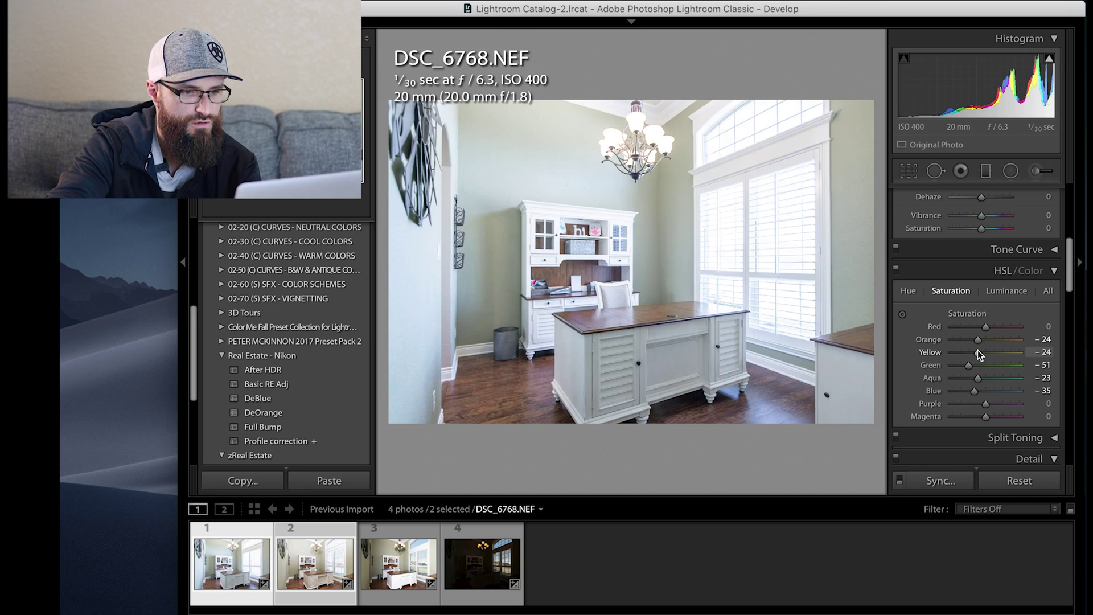
{"action": "key", "text": "Right"}
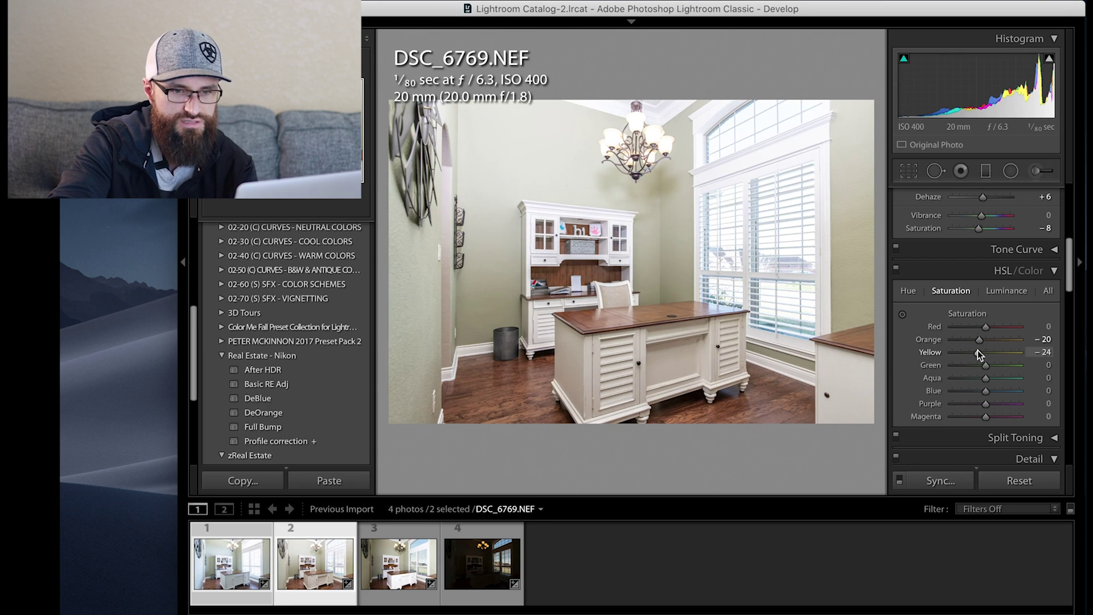
{"action": "key", "text": "Left"}
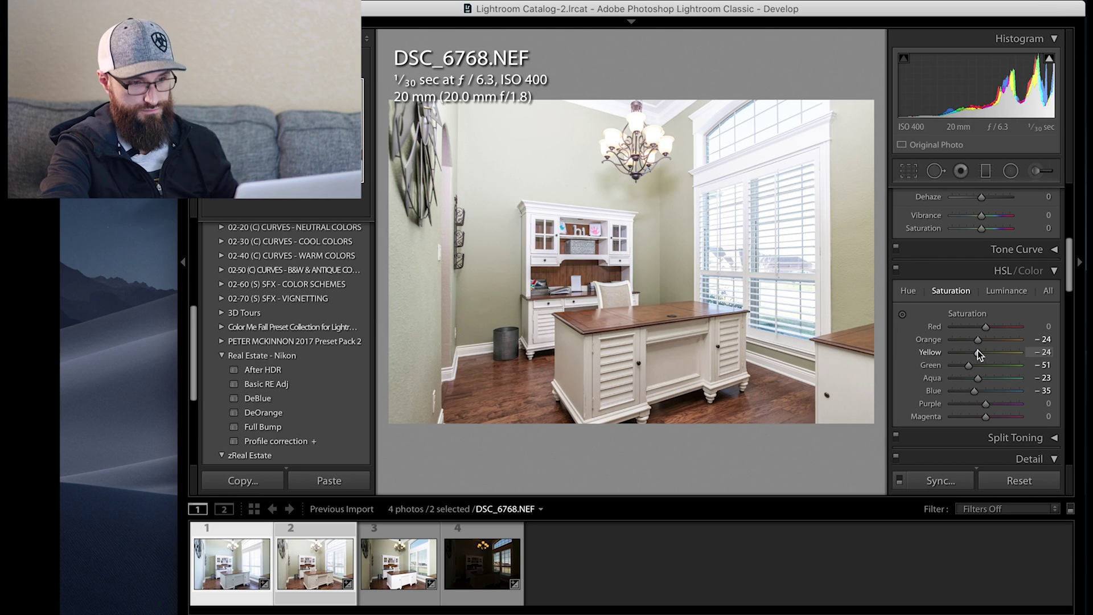
{"action": "key", "text": "Right"}
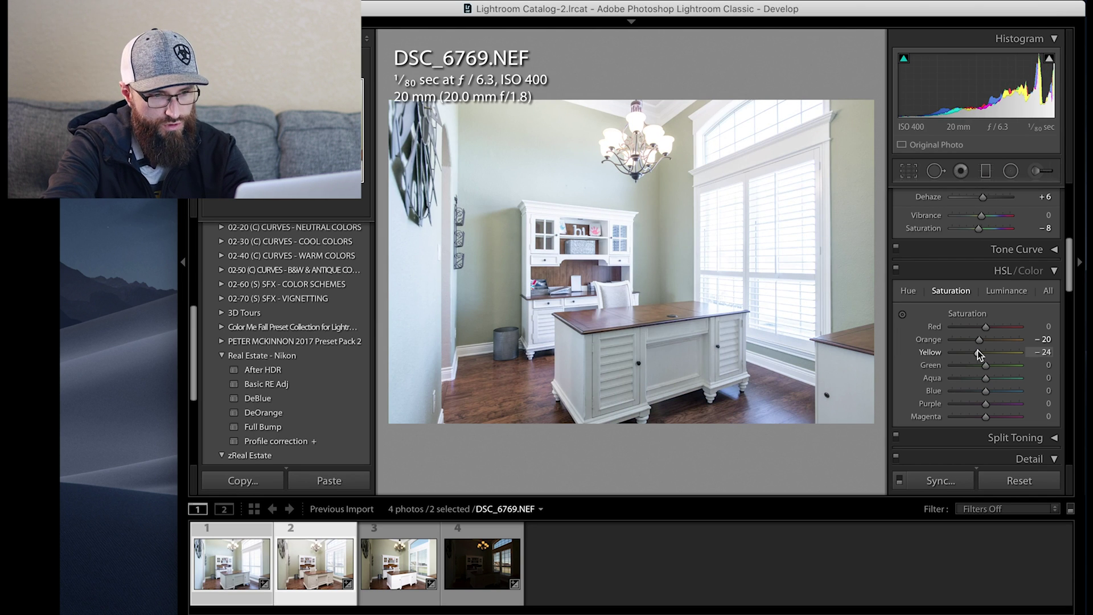
{"action": "key", "text": "Left"}
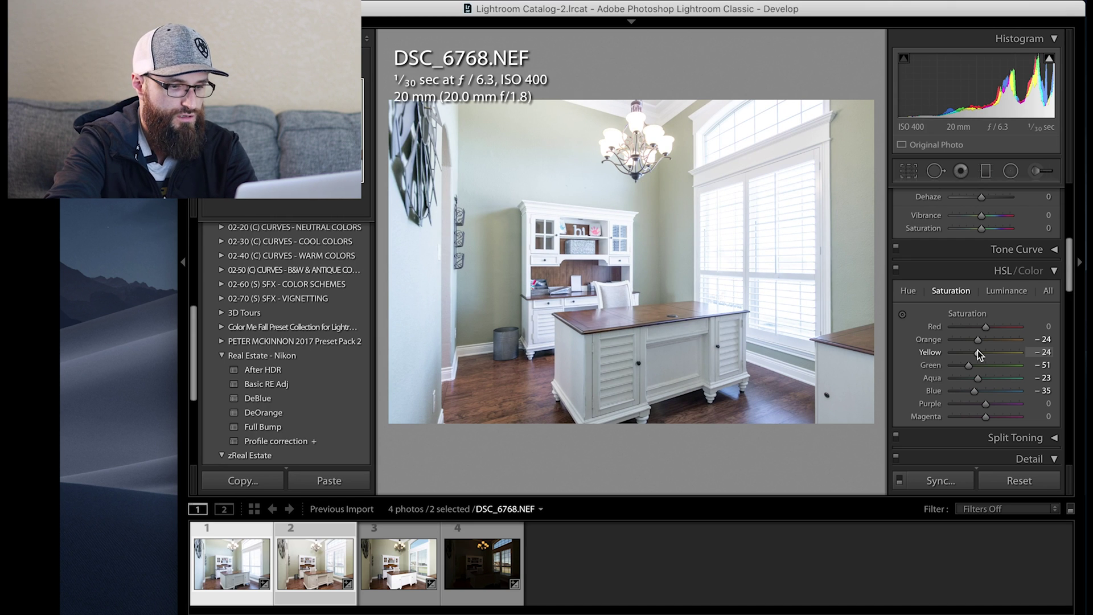
- Raise the Blue saturation of the third photo, DSC_6770, to +31
{"action": "left_click", "coordinate": [414, 567]}
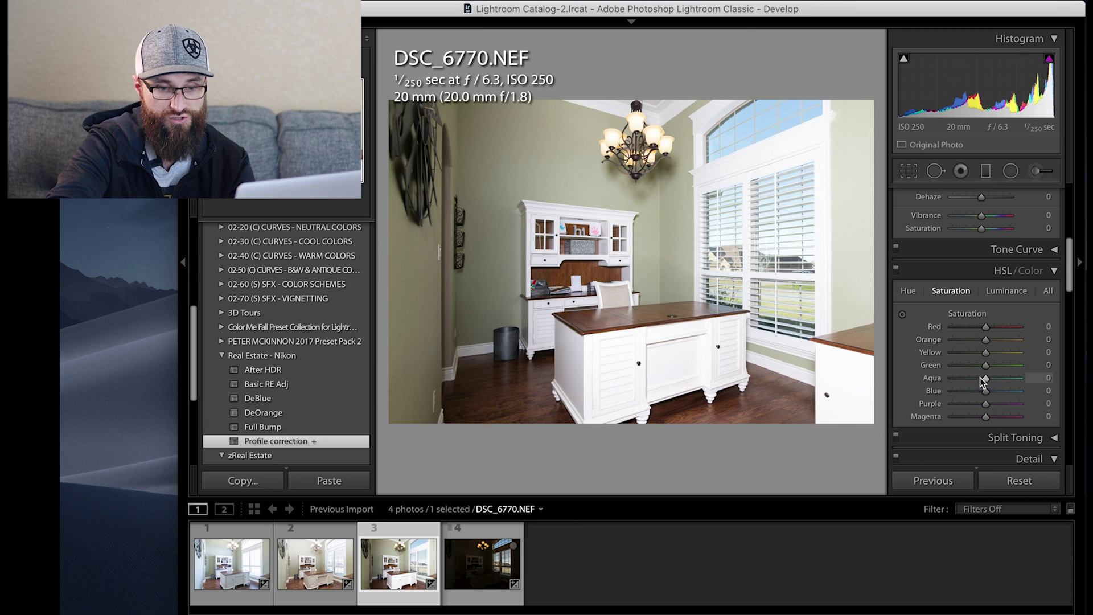
{"action": "left_click_drag", "start_coordinate": [985, 391], "coordinate": [996, 393]}
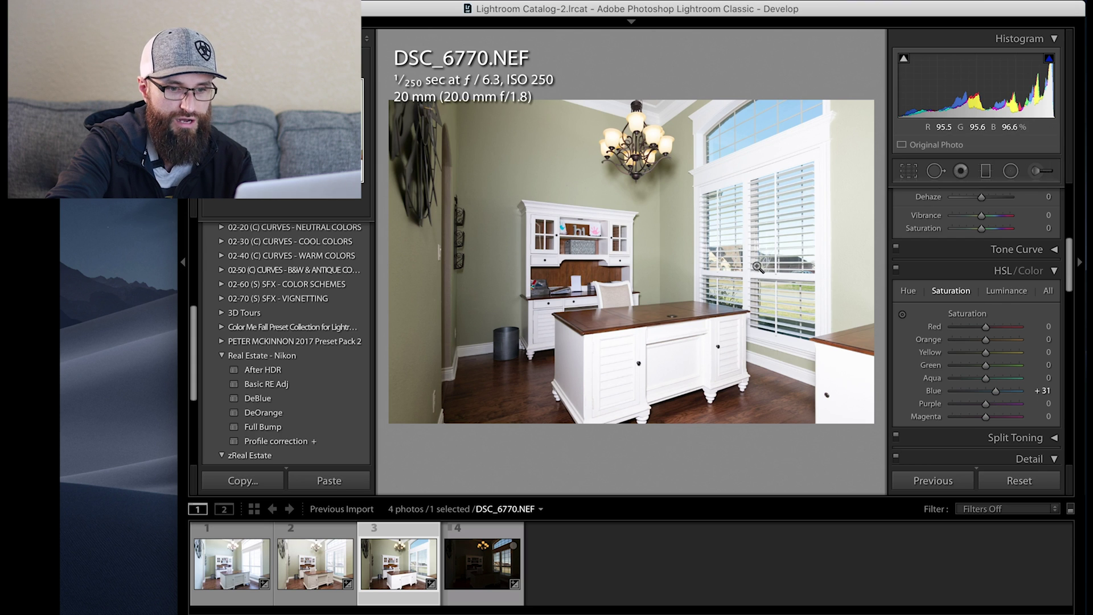
- Lower the Highlights of DSC_6770 to −40
{"action": "scroll", "coordinate": [920, 326], "scroll_direction": "up", "scroll_amount": 3}
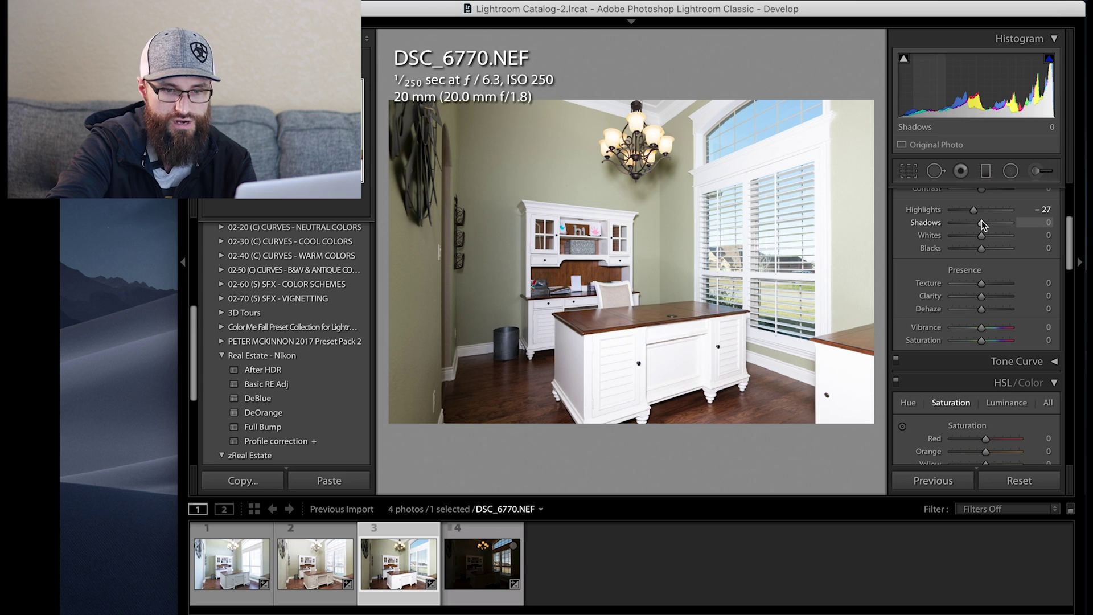
{"action": "left_click_drag", "start_coordinate": [973, 210], "coordinate": [968, 213]}
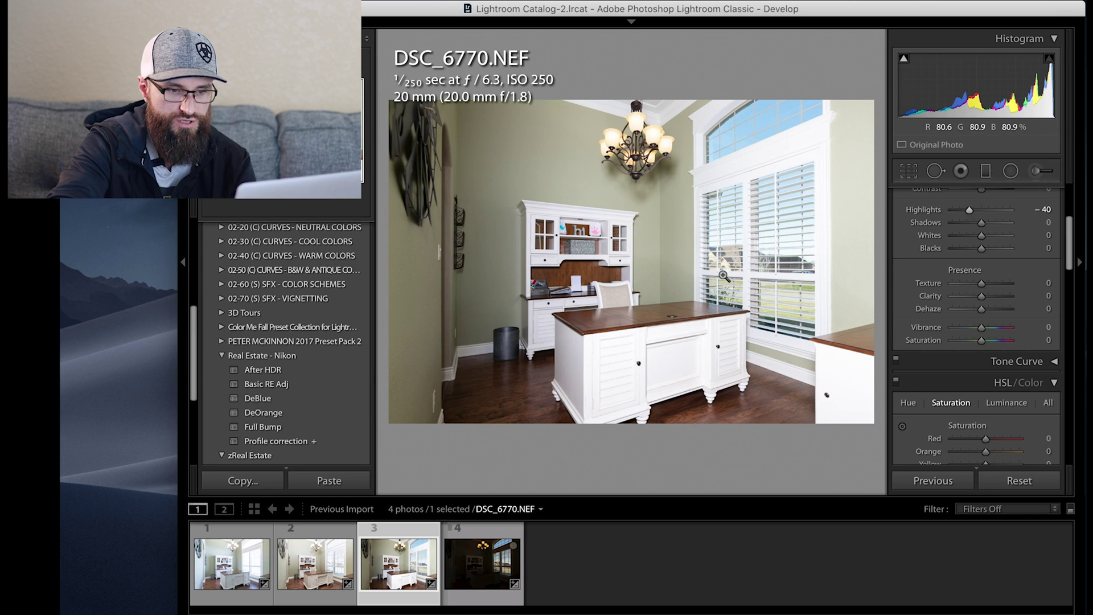
- Select all four exposures, DSC_6768 to DSC_6771, and open them as layers of one document in Photoshop
{"action": "left_click", "coordinate": [476, 575]}
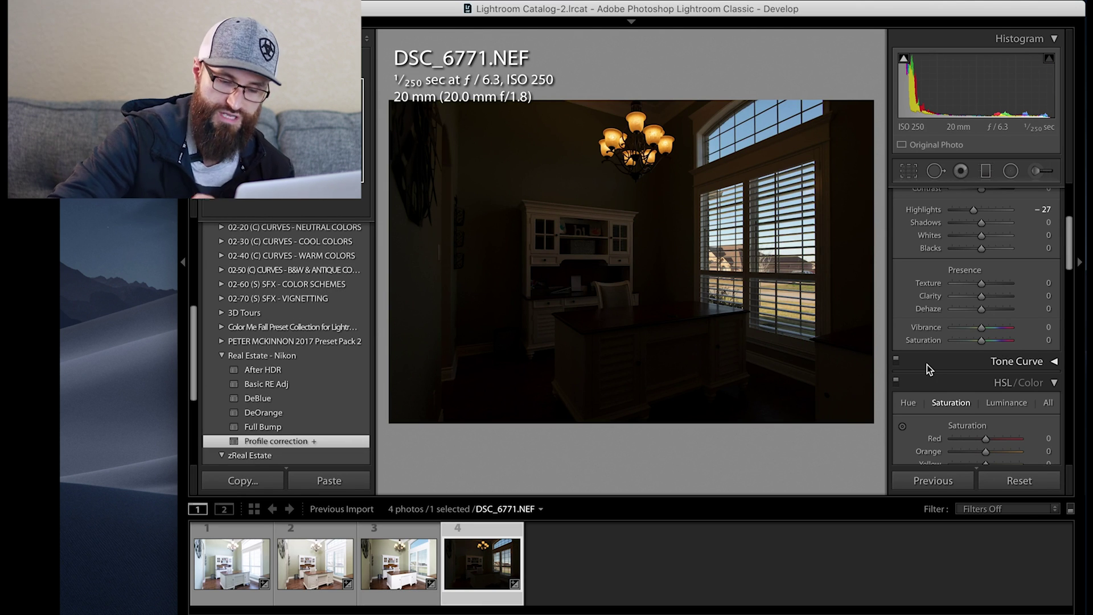
{"action": "left_click", "coordinate": [231, 561], "text": "shift"}
{"action": "left_click", "coordinate": [399, 564]}
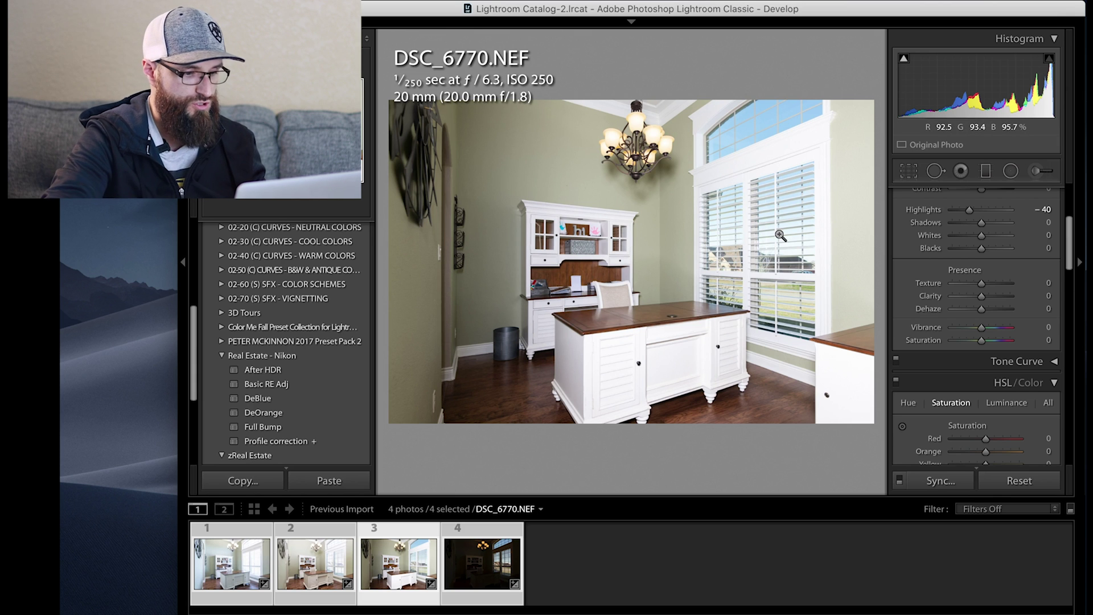
{"action": "right_click", "coordinate": [401, 552]}
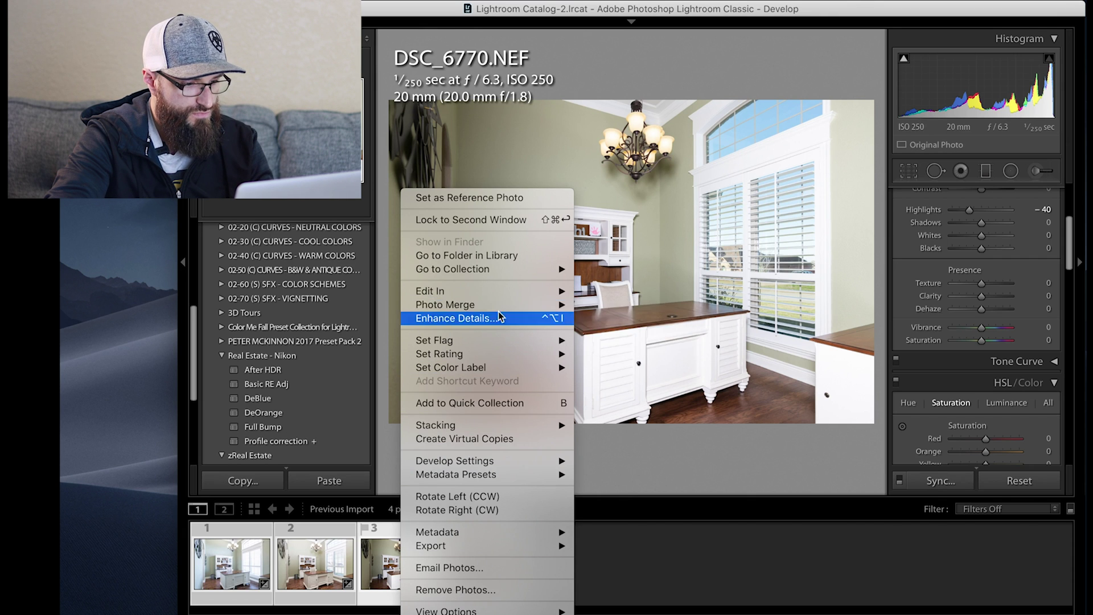
{"action": "mouse_move", "coordinate": [500, 292]}
{"action": "left_click", "coordinate": [624, 472]}
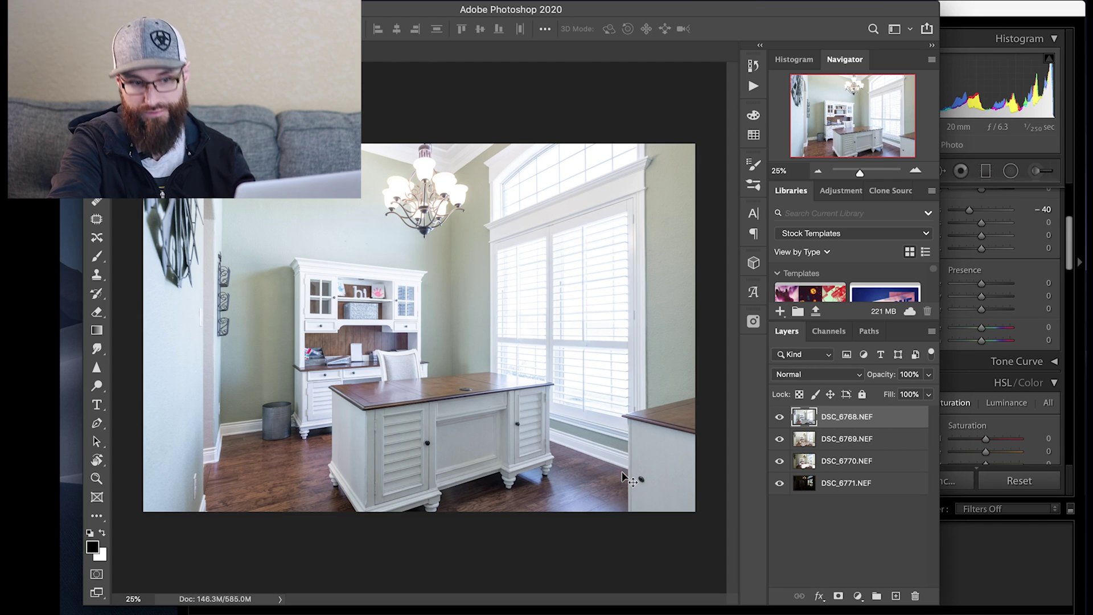
- Auto-align all four exposure layers with the Auto projection
{"action": "left_click", "coordinate": [851, 484], "text": "shift"}
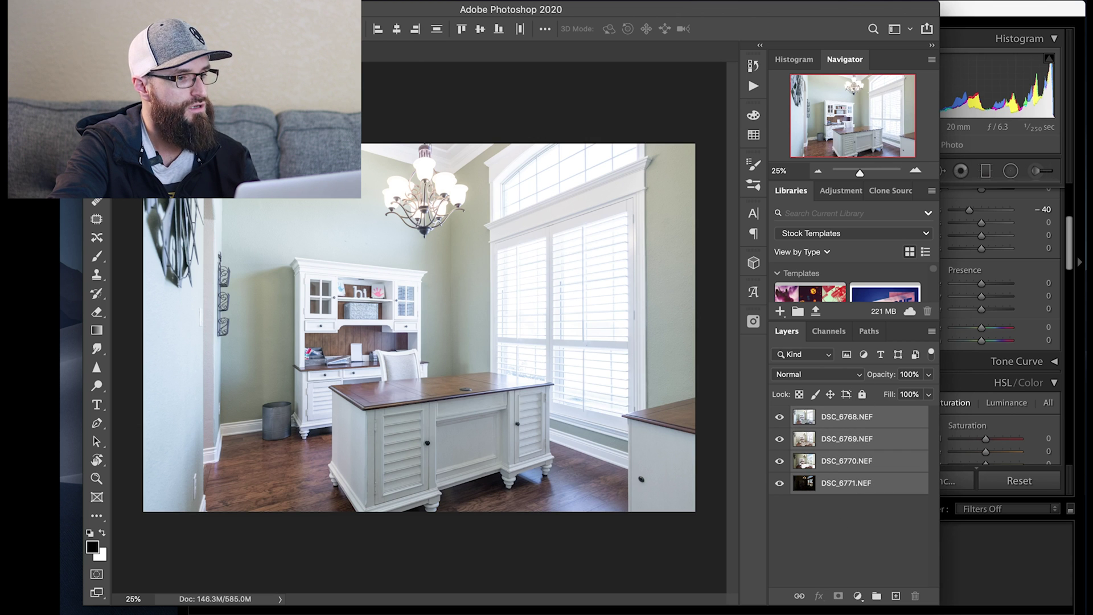
{"action": "left_click", "coordinate": [202, 1]}
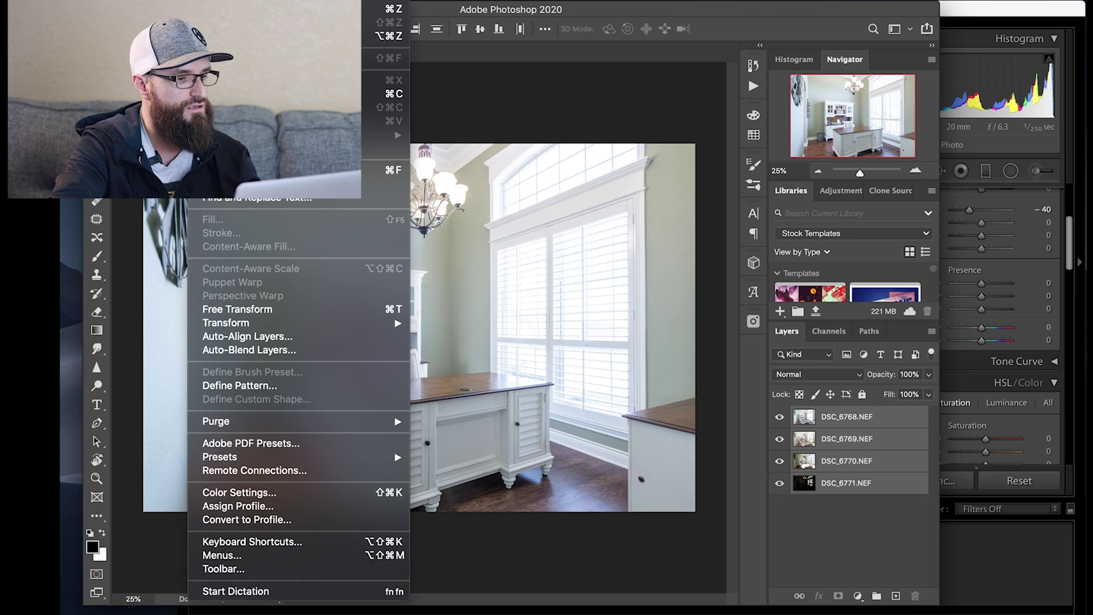
{"action": "left_click", "coordinate": [254, 337]}
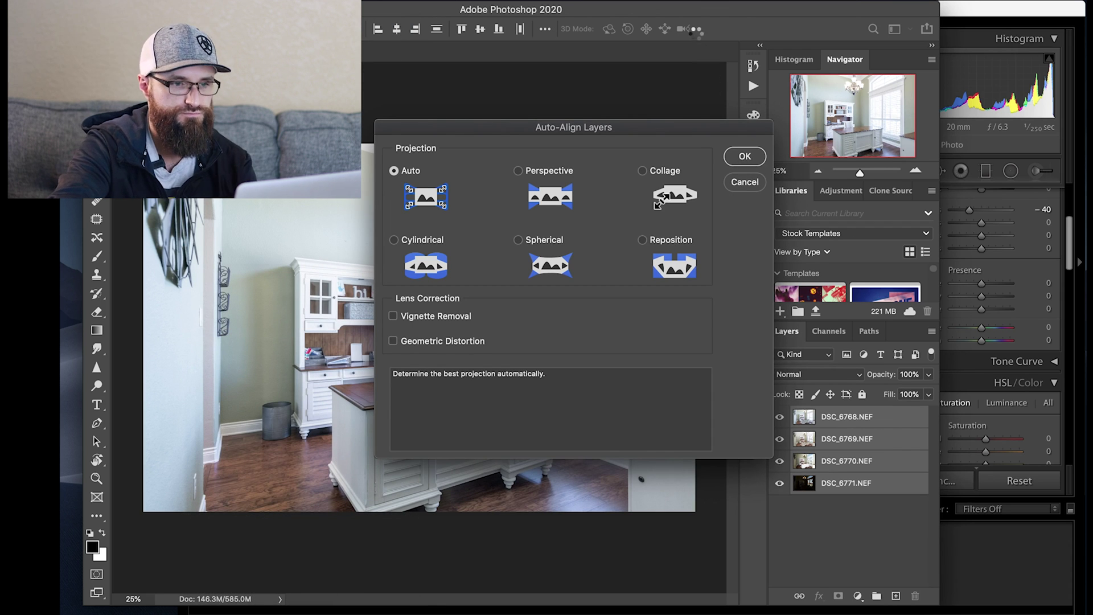
{"action": "left_click", "coordinate": [744, 159]}
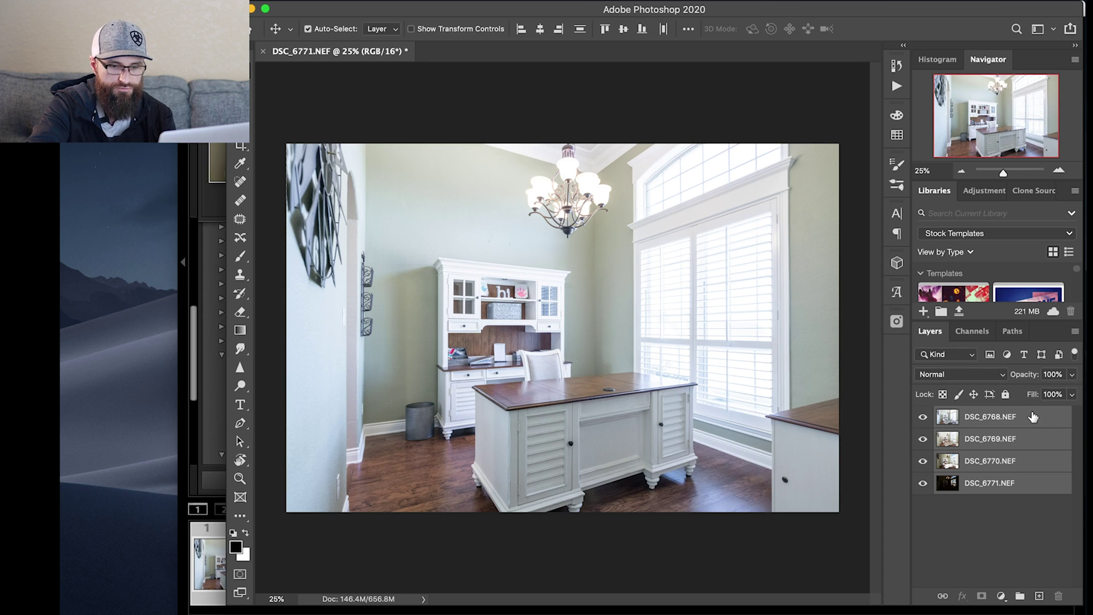
- Add a black layer mask to the DSC_6768 layer, duplicate the masked layer and target the copy's mask
{"action": "left_click", "coordinate": [1035, 422]}
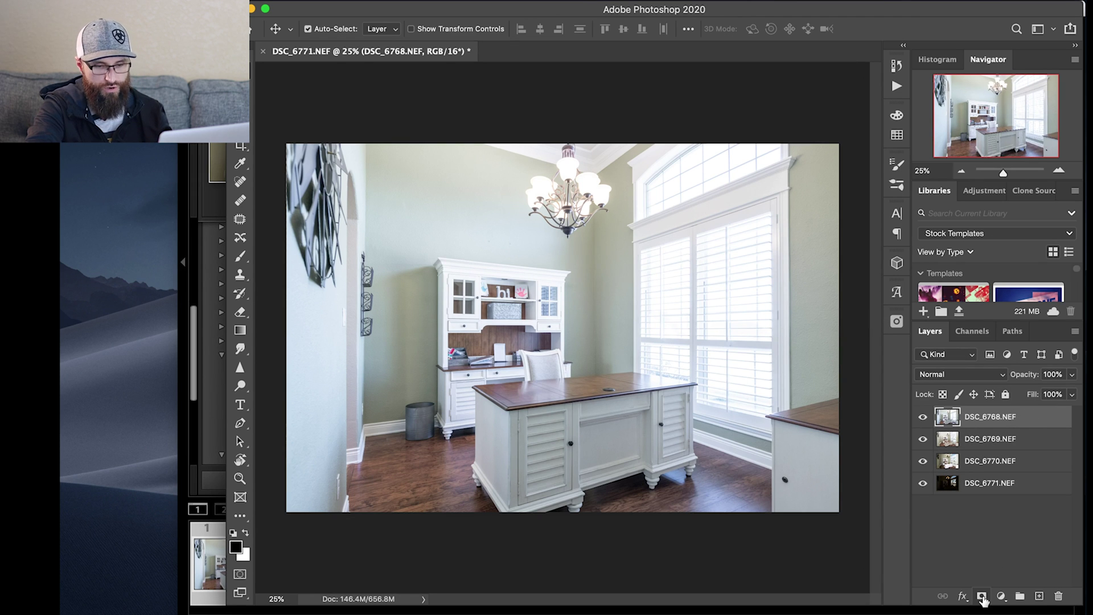
{"action": "left_click", "coordinate": [981, 597], "text": "alt"}
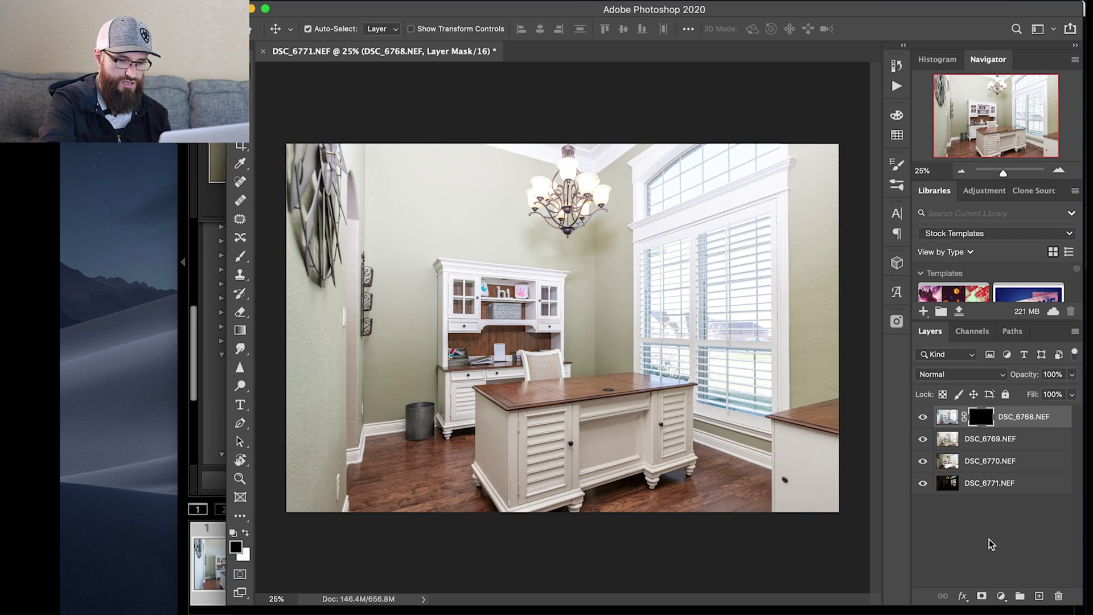
{"action": "key", "text": "super+j"}
{"action": "left_click", "coordinate": [981, 419]}
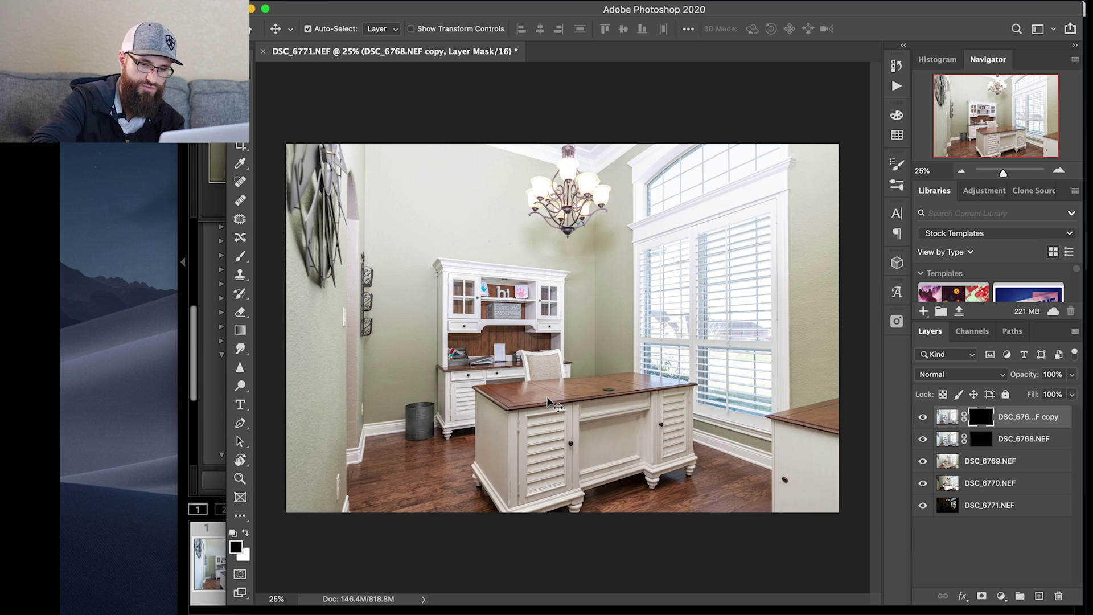
- Set up the Brush tool with 100% opacity and 20% flow for painting on the mask
{"action": "key", "text": "b"}
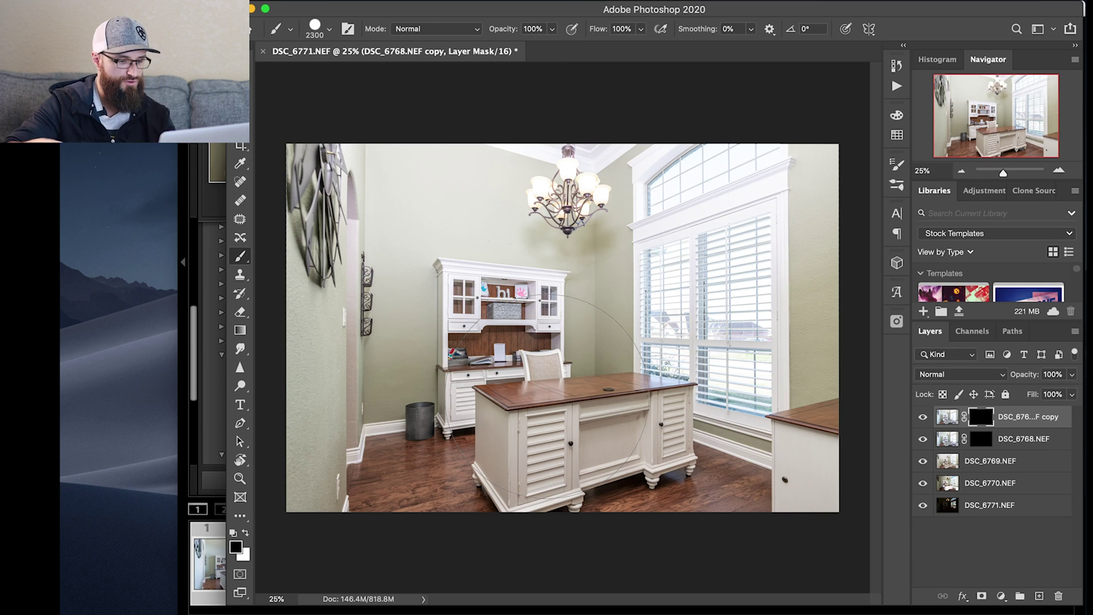
{"action": "key", "text": "shift+2"}
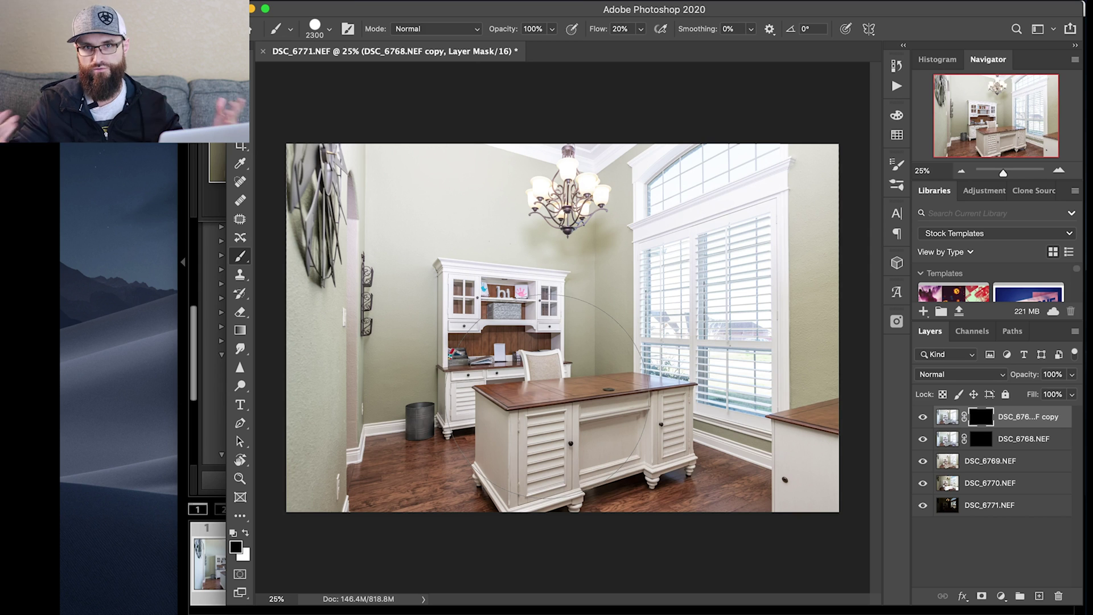
{"action": "key", "text": "shift+1"}
{"action": "key", "text": "shift+2"}
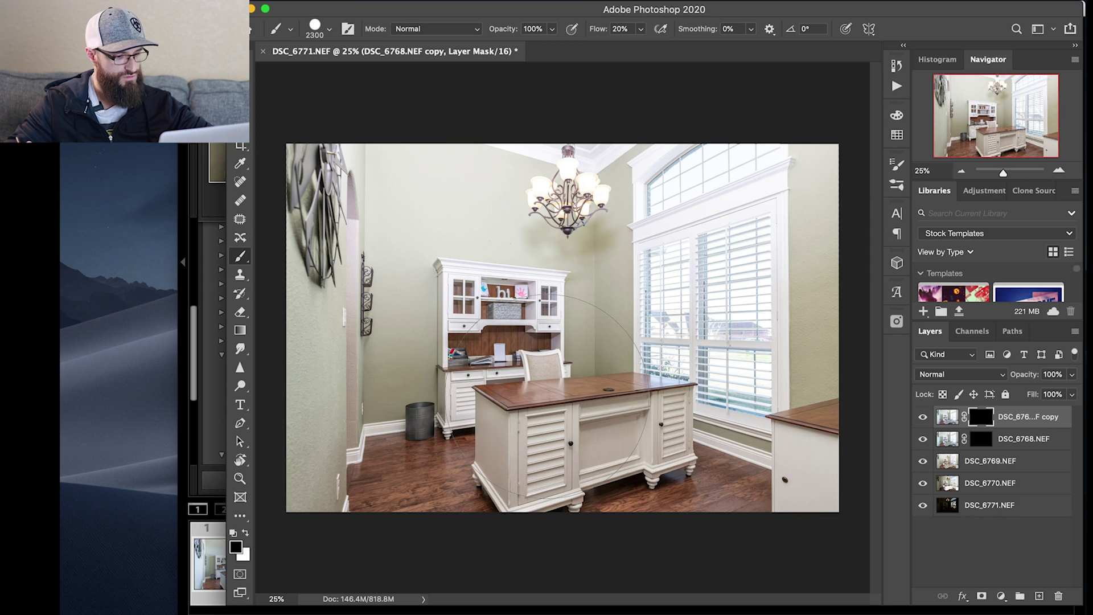
{"action": "key", "text": "shift+4"}
{"action": "key", "text": "shift+5"}
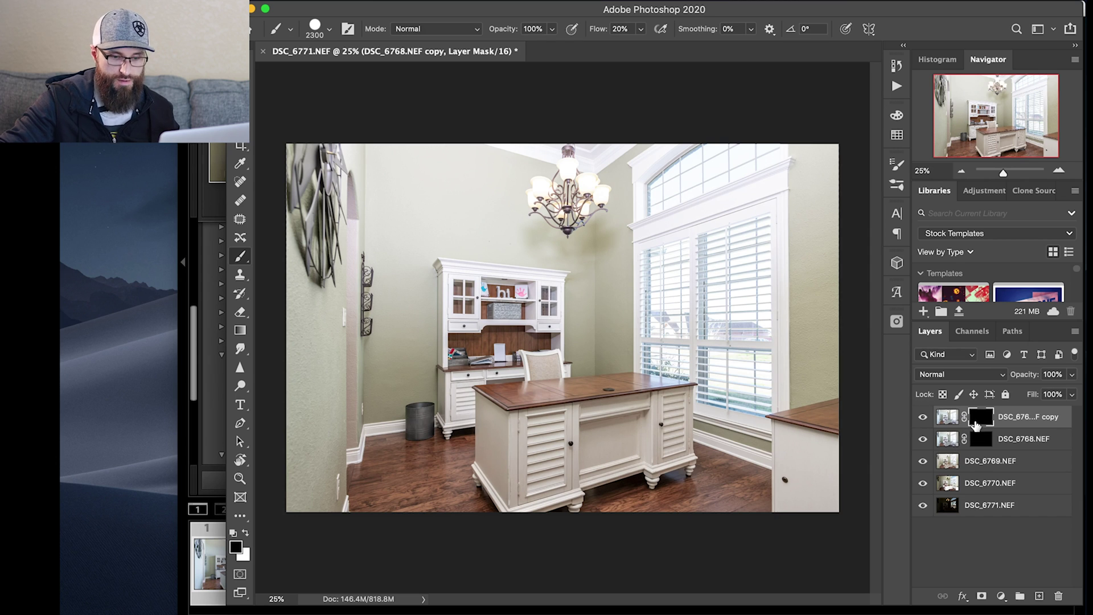
- Set the blend mode of the DSC_6768 copy layer to Luminosity and target its mask
{"action": "left_click", "coordinate": [969, 376]}
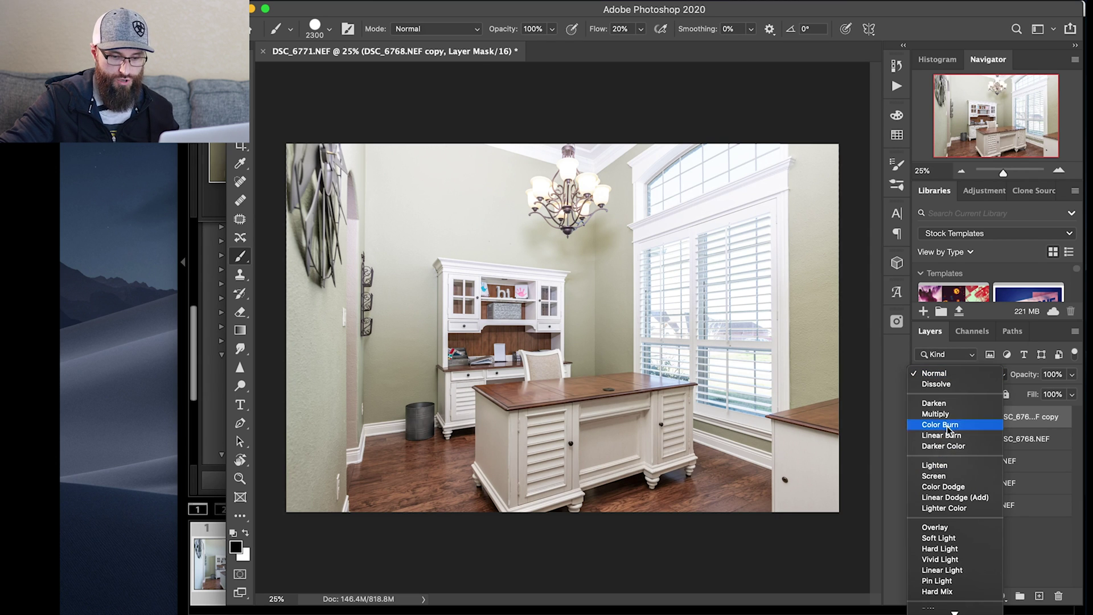
{"action": "left_click", "coordinate": [957, 598]}
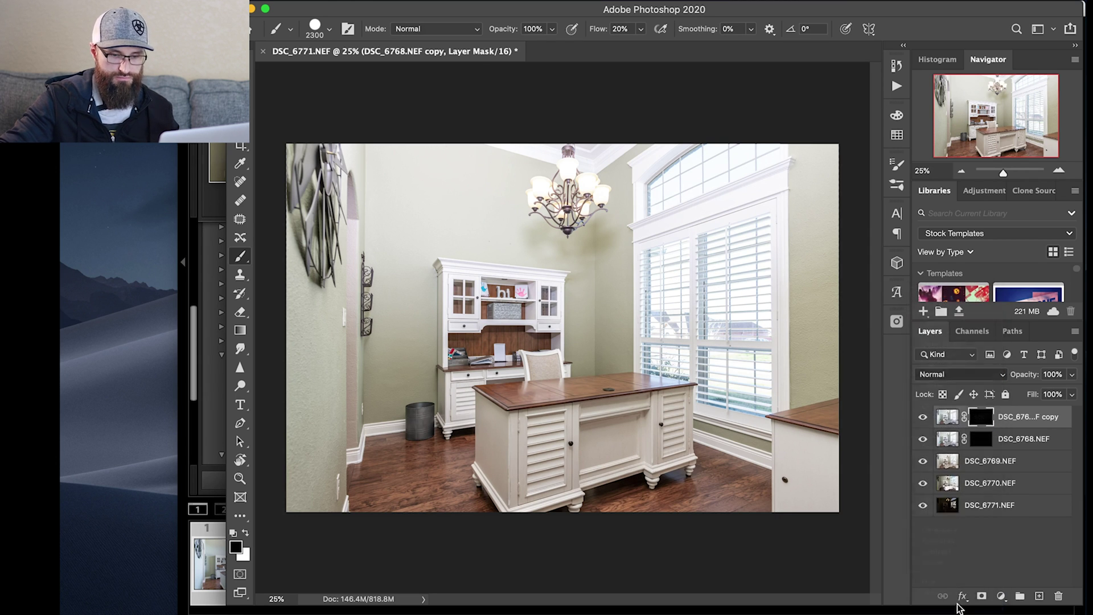
{"action": "left_click", "coordinate": [980, 441]}
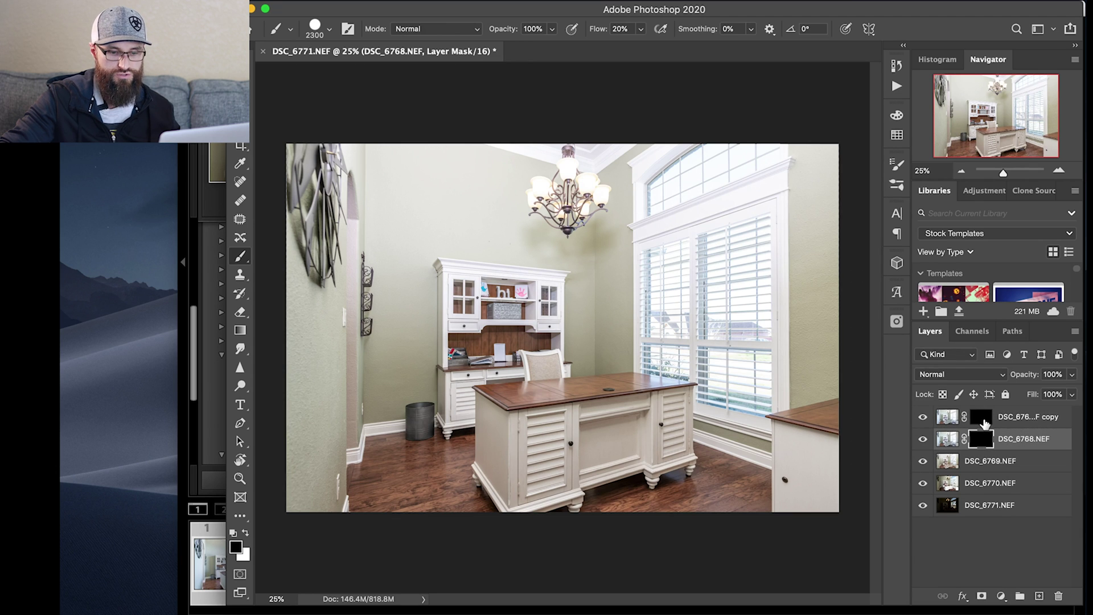
{"action": "left_click", "coordinate": [983, 420]}
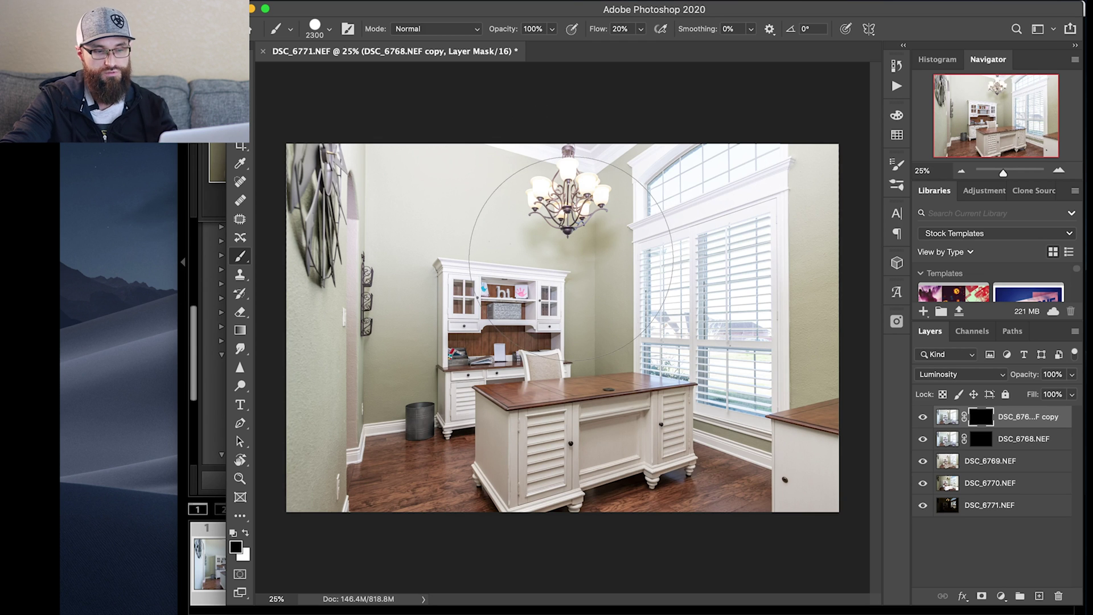
- Reduce the brush size to 1300 px and paint white on the copy's mask over the back wall beside the hutch
{"action": "key", "text": "bracketleft"}
{"action": "key", "text": "bracketleft"}
{"action": "key", "text": "bracketleft"}
{"action": "key", "text": "bracketleft"}
{"action": "key", "text": "bracketleft"}
{"action": "key", "text": "bracketleft"}
{"action": "key", "text": "bracketleft"}
{"action": "key", "text": "bracketleft"}
{"action": "key", "text": "bracketleft"}
{"action": "key", "text": "bracketleft"}
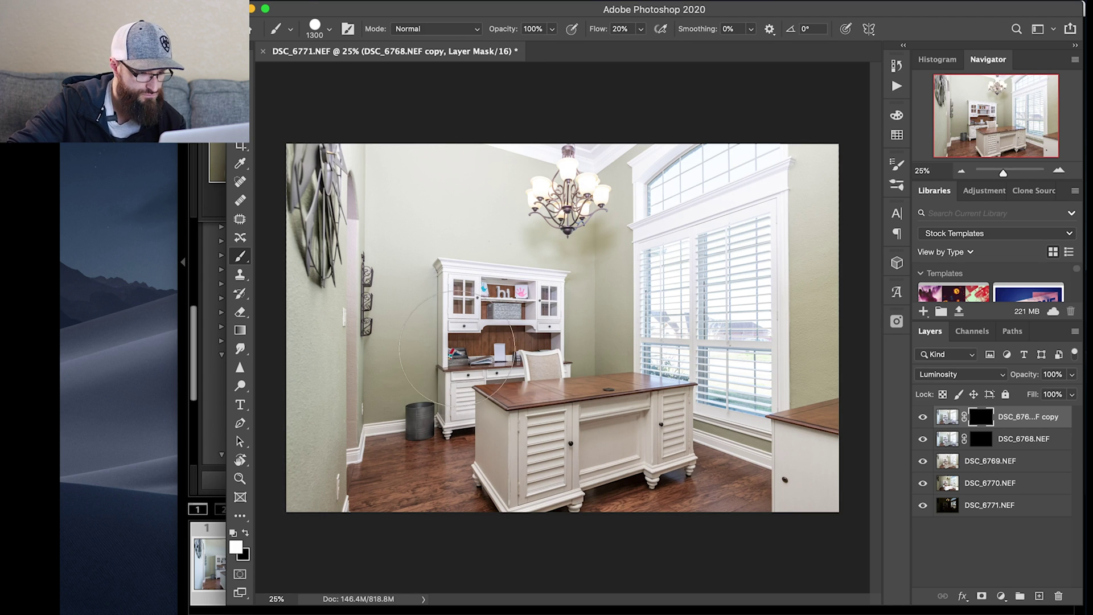
{"action": "mouse_move", "coordinate": [447, 336]}
{"action": "left_mouse_down"}
{"action": "mouse_move", "coordinate": [434, 135]}
{"action": "mouse_move", "coordinate": [447, 120]}
{"action": "mouse_move", "coordinate": [431, 275]}
{"action": "left_mouse_up"}
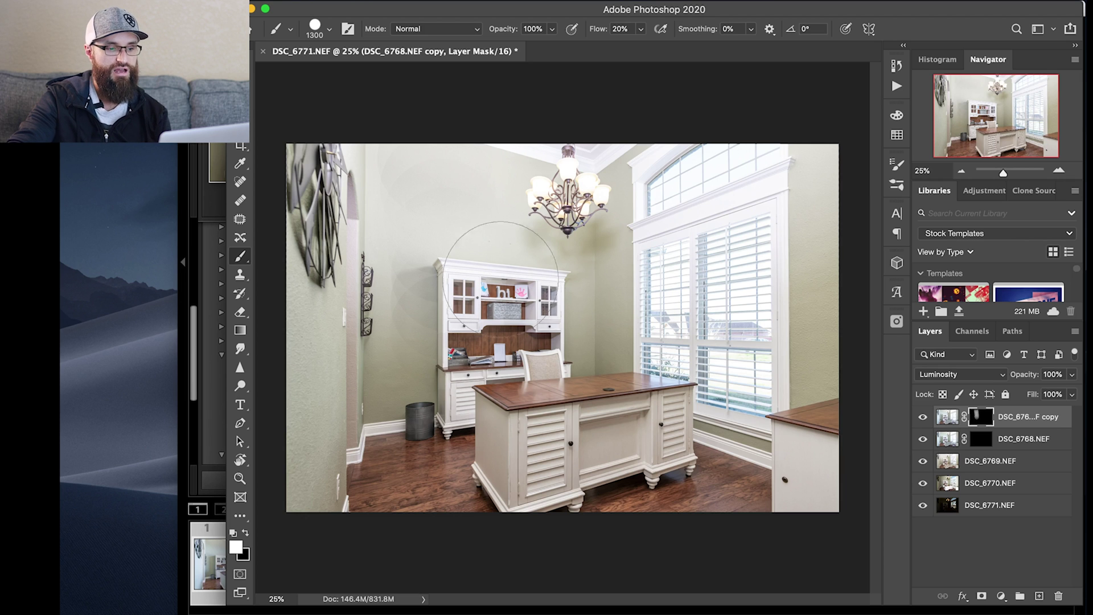
- Set the brush hardness to 0% and paint the copy's mask over the left wall, back wall and window side
{"action": "right_click", "coordinate": [494, 297]}
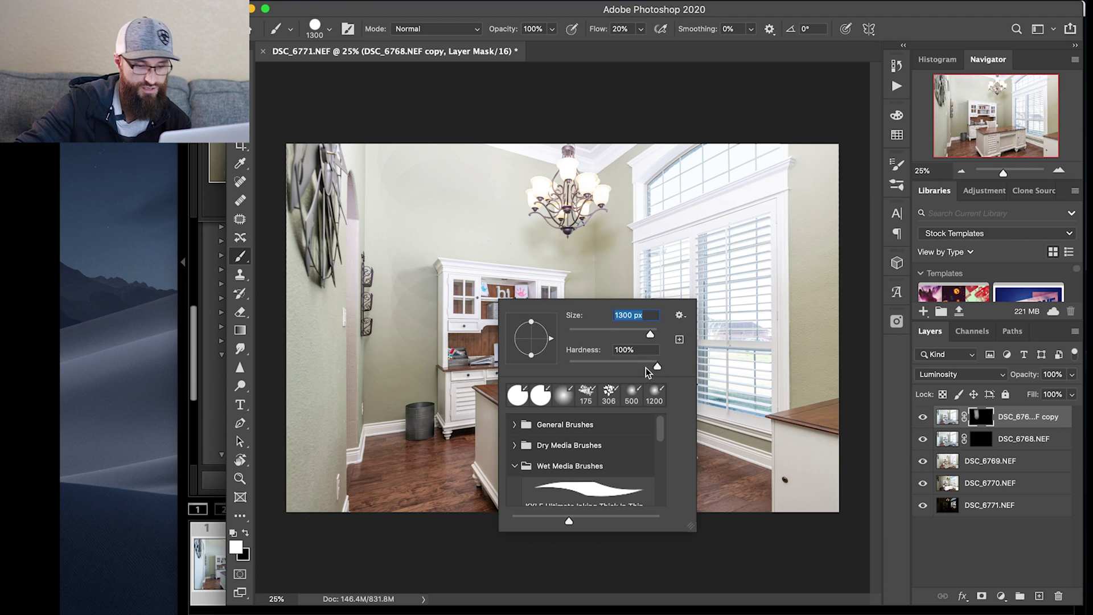
{"action": "left_click_drag", "start_coordinate": [658, 368], "coordinate": [557, 368]}
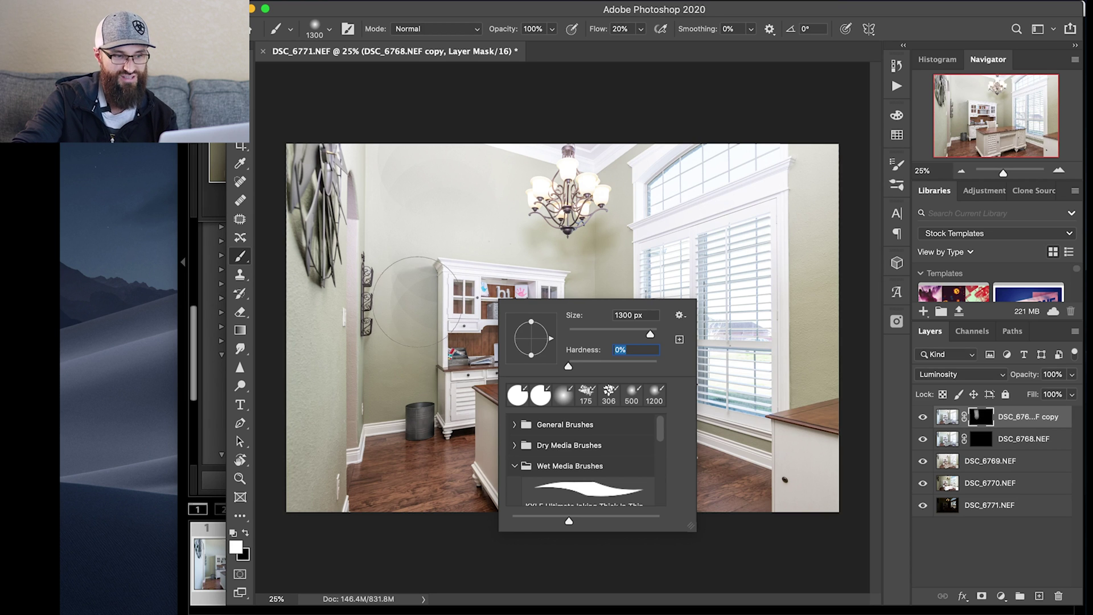
{"action": "key", "text": "Return"}
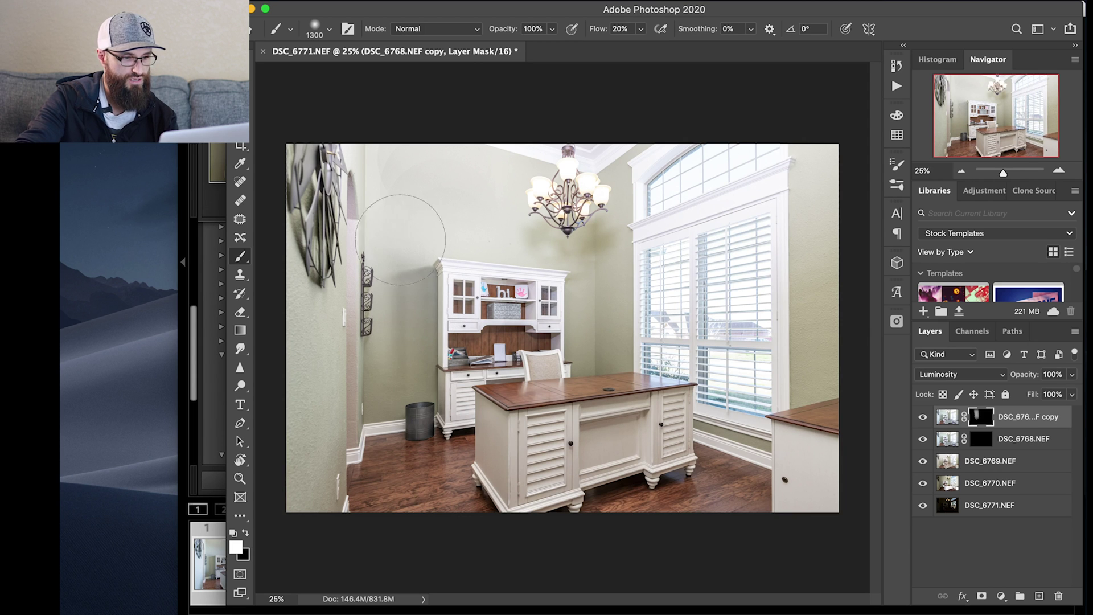
{"action": "mouse_move", "coordinate": [370, 199]}
{"action": "left_mouse_down"}
{"action": "mouse_move", "coordinate": [353, 296]}
{"action": "mouse_move", "coordinate": [370, 550]}
{"action": "mouse_move", "coordinate": [347, 547]}
{"action": "mouse_move", "coordinate": [302, 147]}
{"action": "left_mouse_up"}
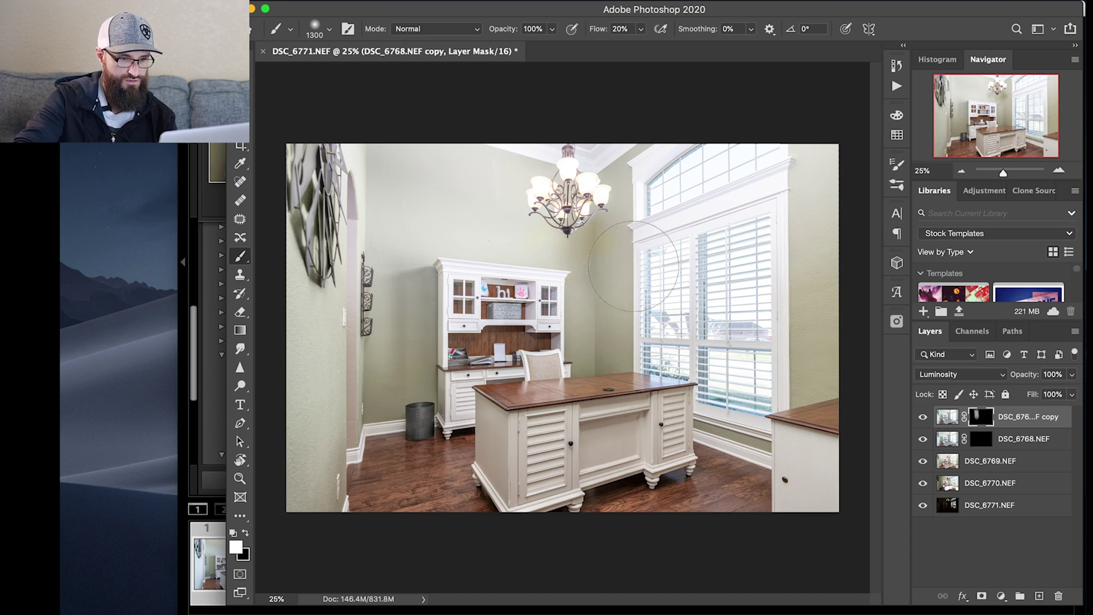
{"action": "left_click_drag", "start_coordinate": [643, 263], "coordinate": [647, 305]}
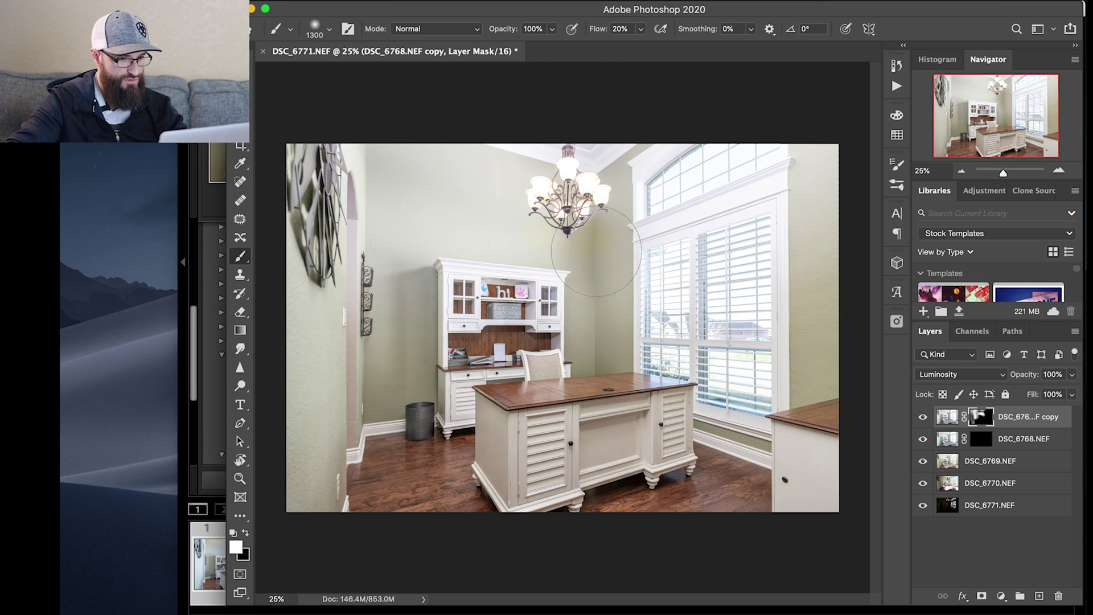
- Check the wall corner under the chandelier up close, and continue painting the Luminosity layer's mask over the walls and hutch
{"action": "key", "text": "z"}
{"action": "left_click_drag", "start_coordinate": [590, 233], "coordinate": [689, 193]}
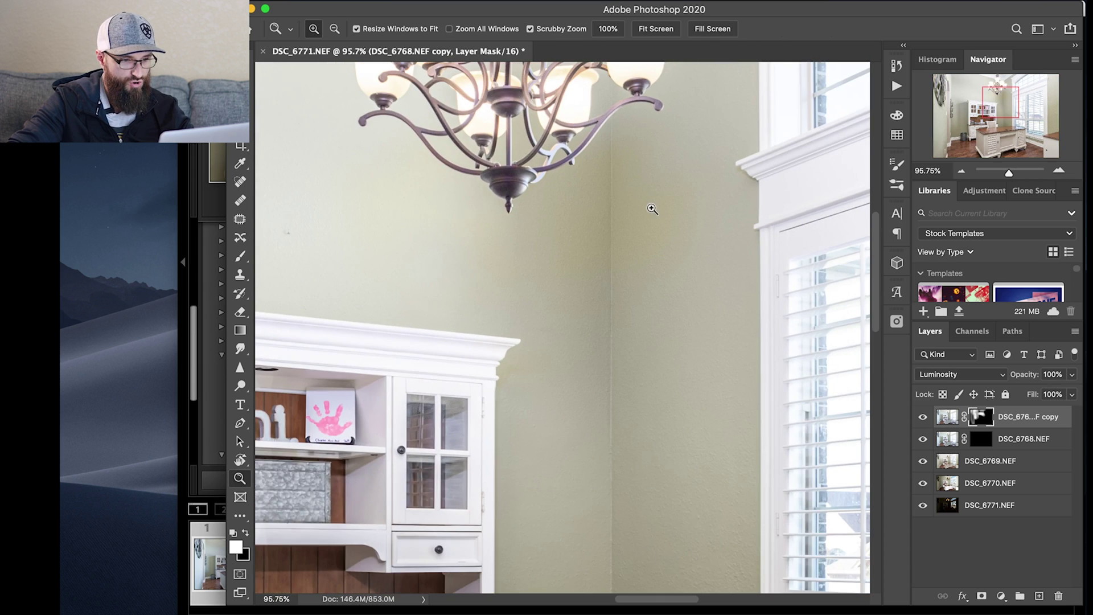
{"action": "key", "text": "b"}
{"action": "key", "text": "z"}
{"action": "mouse_move", "coordinate": [590, 273]}
{"action": "left_mouse_down"}
{"action": "mouse_move", "coordinate": [543, 319]}
{"action": "mouse_move", "coordinate": [590, 302]}
{"action": "left_mouse_up"}
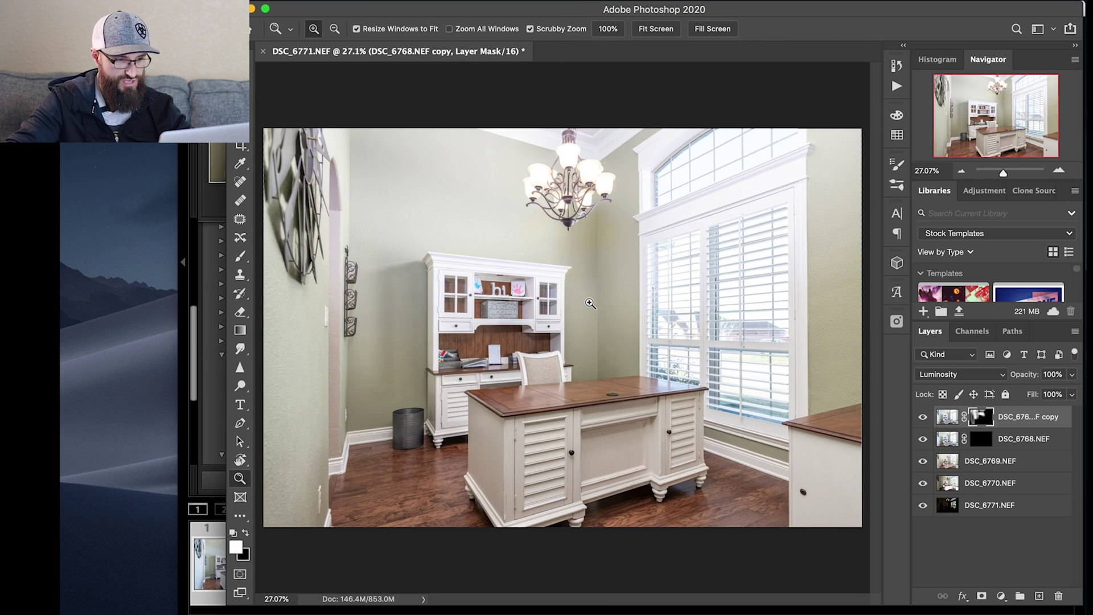
{"action": "key", "text": "b"}
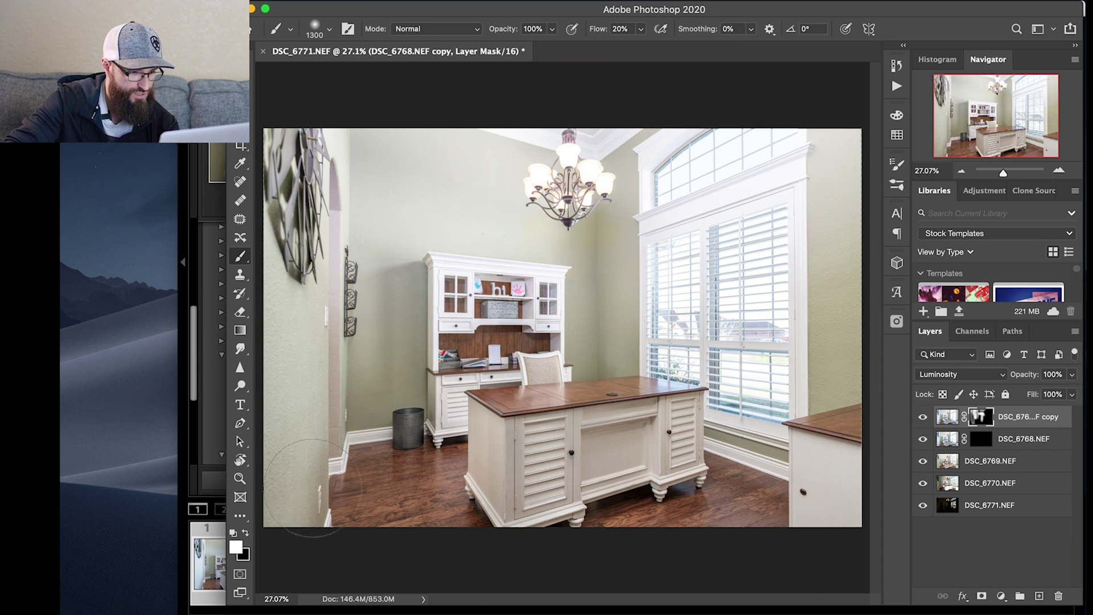
{"action": "left_click", "coordinate": [493, 306]}
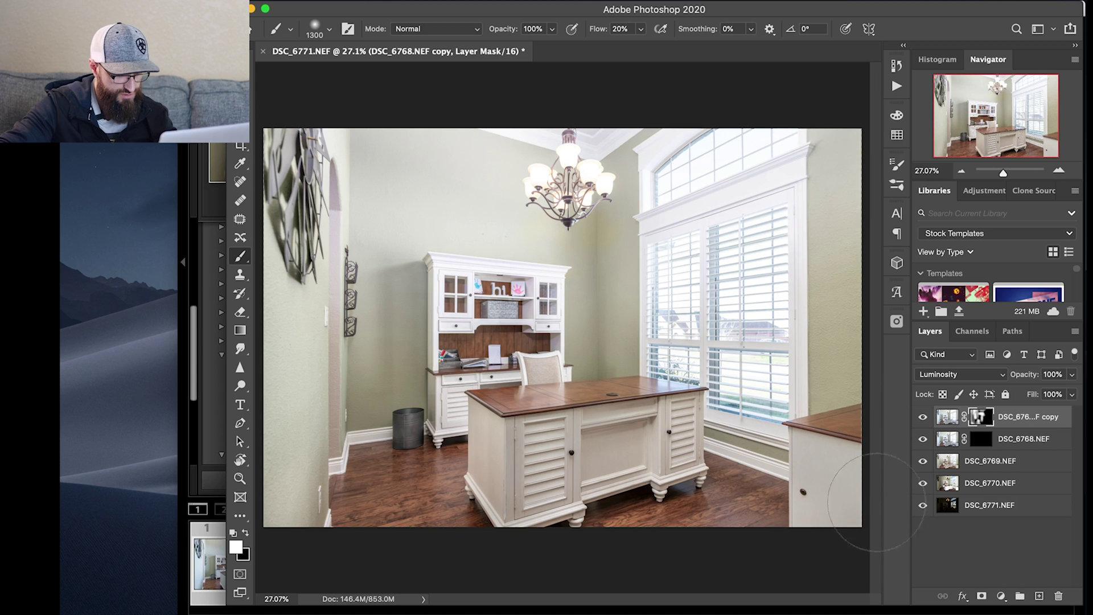
- Paint the Luminosity layer's mask around the white cabinet and wall next to the window's lower corner
{"action": "key", "text": "z"}
{"action": "left_click_drag", "start_coordinate": [843, 443], "coordinate": [925, 405]}
{"action": "key", "text": "b"}
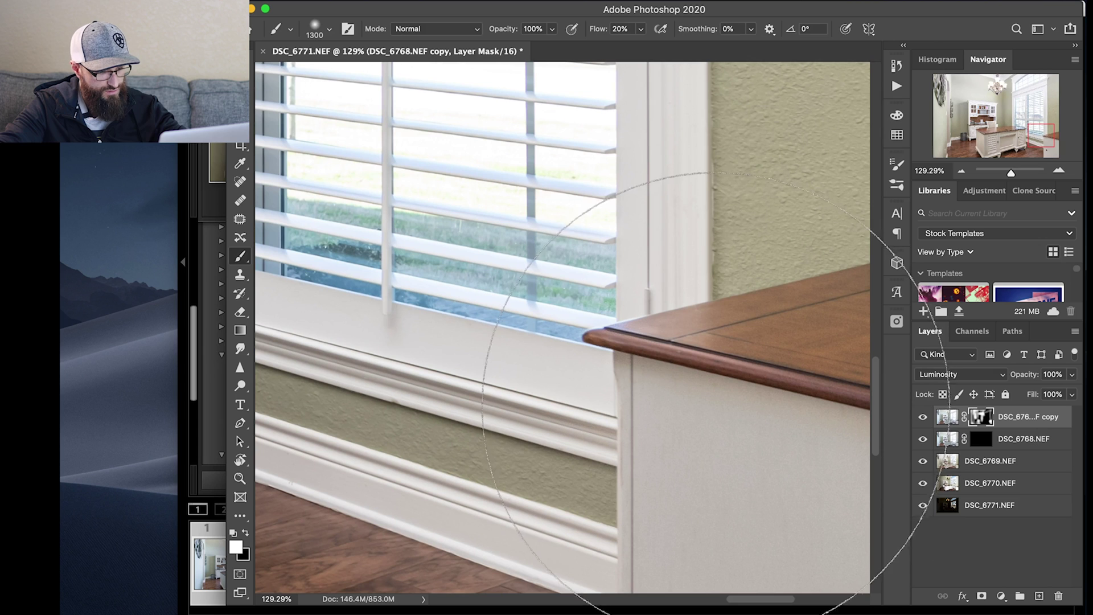
{"action": "key", "text": "z"}
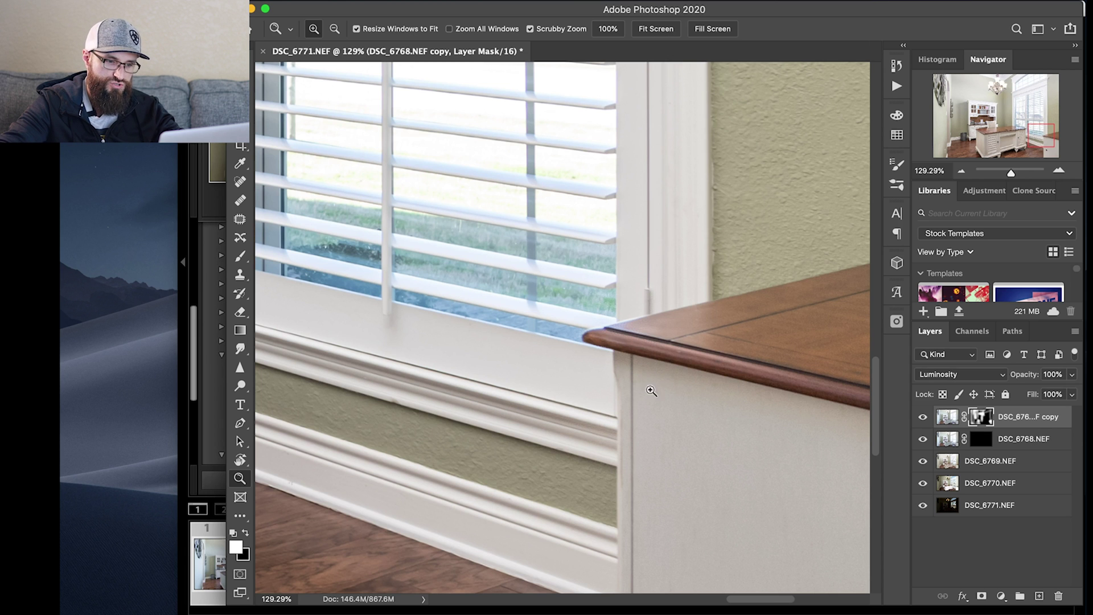
{"action": "scroll", "coordinate": [733, 430], "scroll_direction": "down", "scroll_amount": 5}
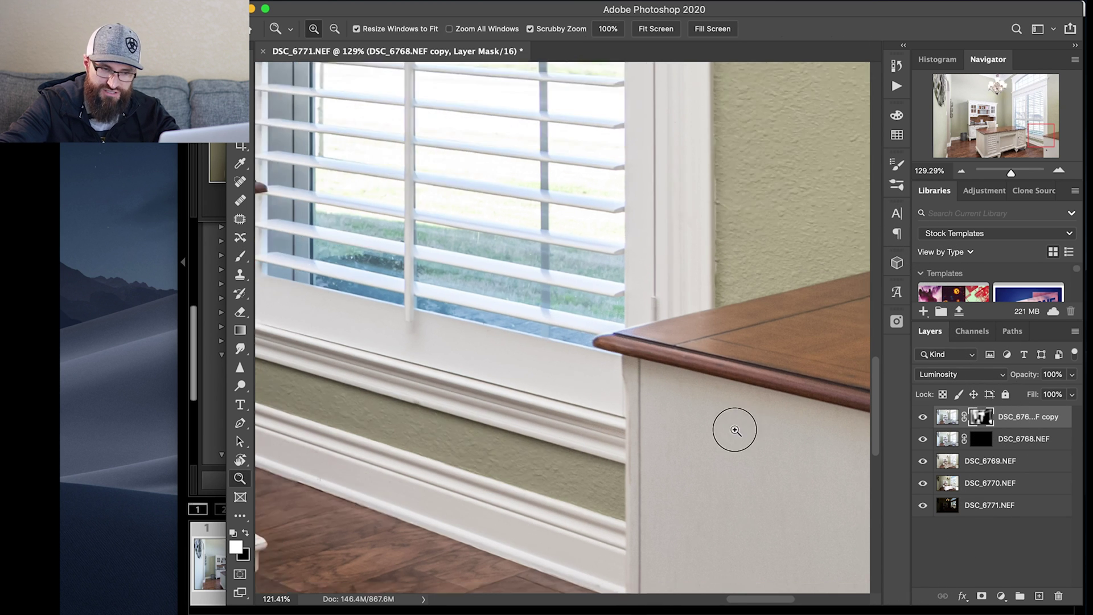
- Enlarge the brush to 1800 px and paint the Luminosity layer's mask over the wall between the window and the image's outer edge
{"action": "left_click_drag", "start_coordinate": [672, 453], "coordinate": [643, 450]}
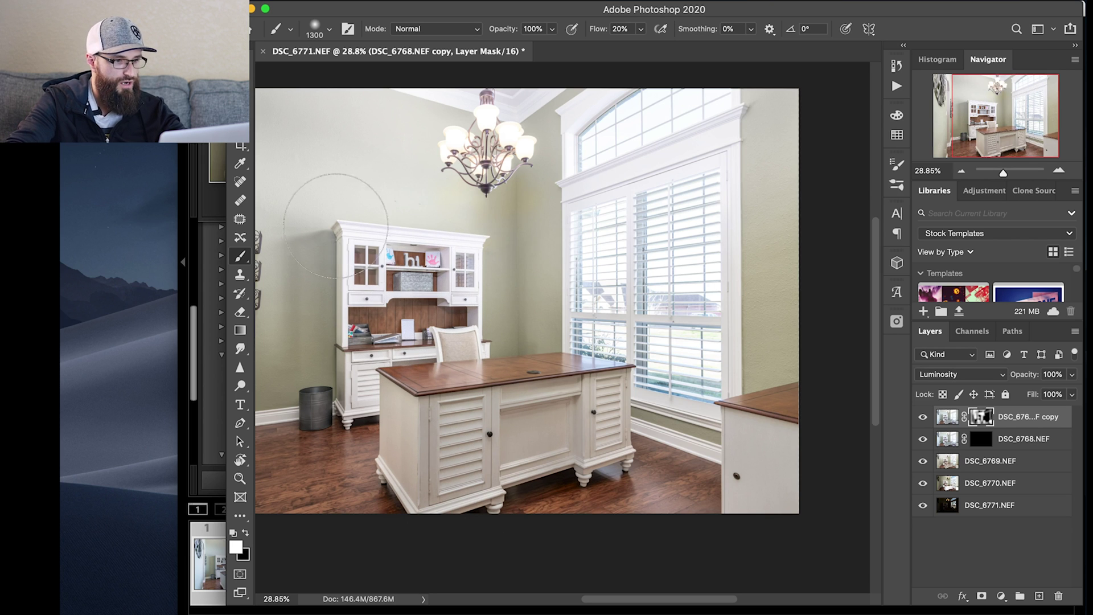
{"action": "key", "text": "z"}
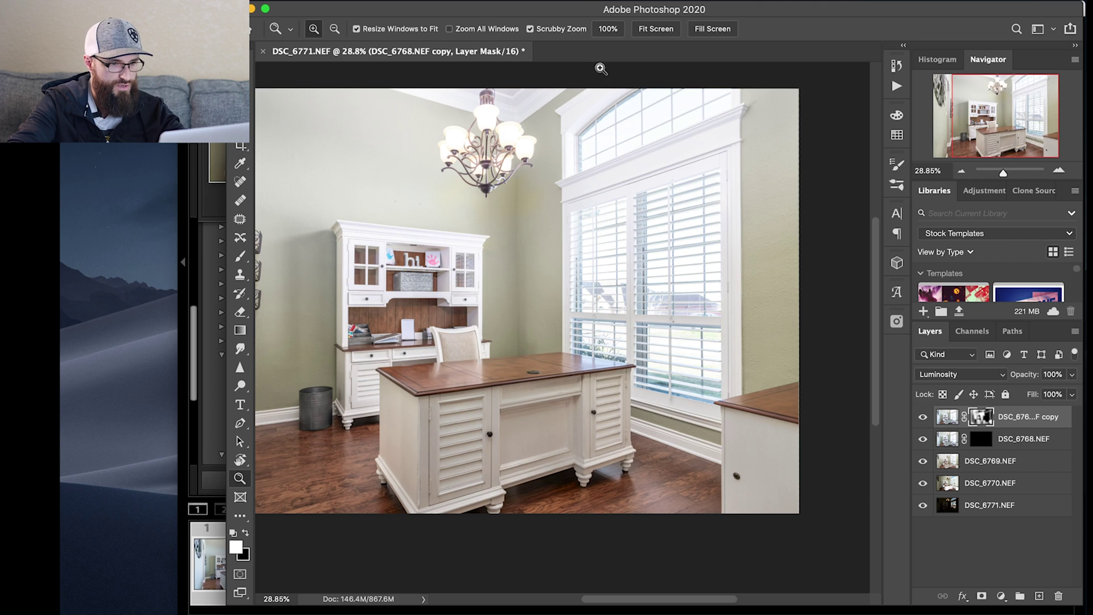
{"action": "left_click", "coordinate": [658, 29]}
{"action": "key", "text": "b"}
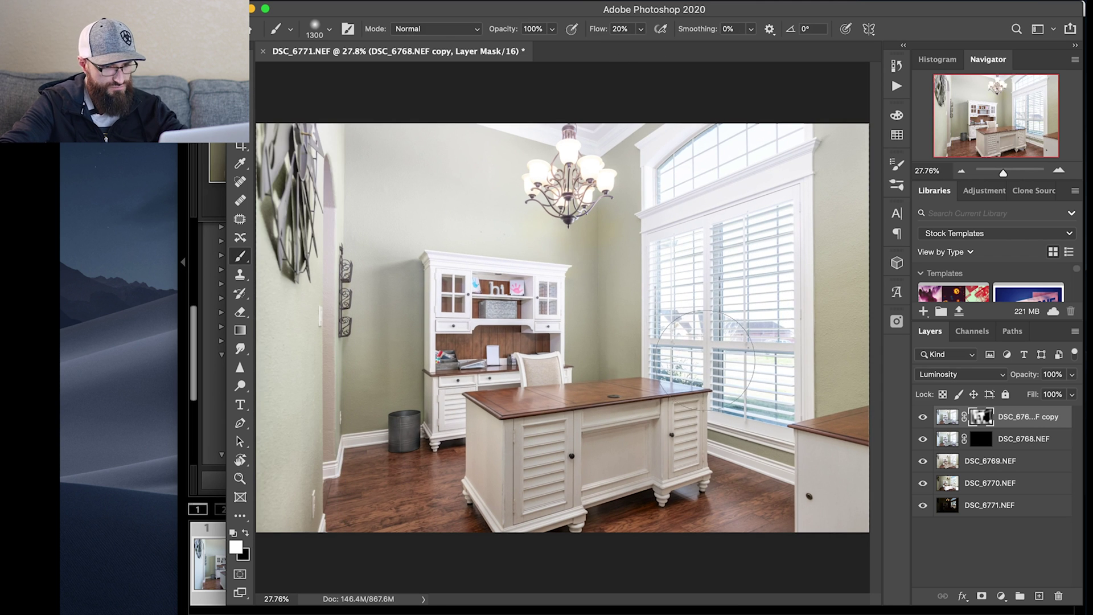
{"action": "key", "text": "z"}
{"action": "left_click_drag", "start_coordinate": [700, 366], "coordinate": [690, 374]}
{"action": "key", "text": "b"}
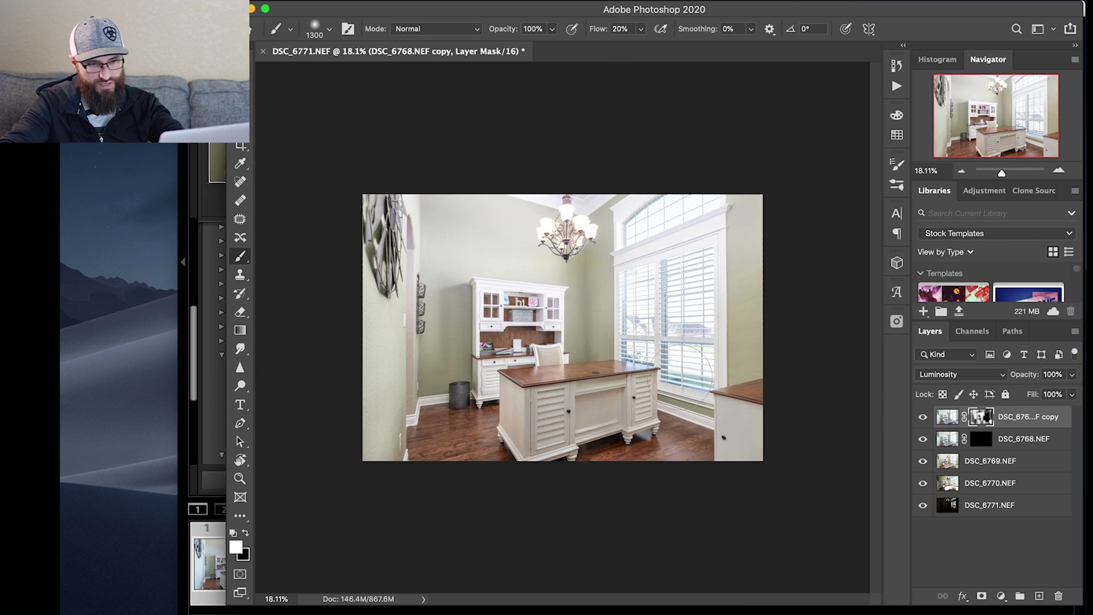
{"action": "key", "text": "bracketright"}
{"action": "key", "text": "bracketright"}
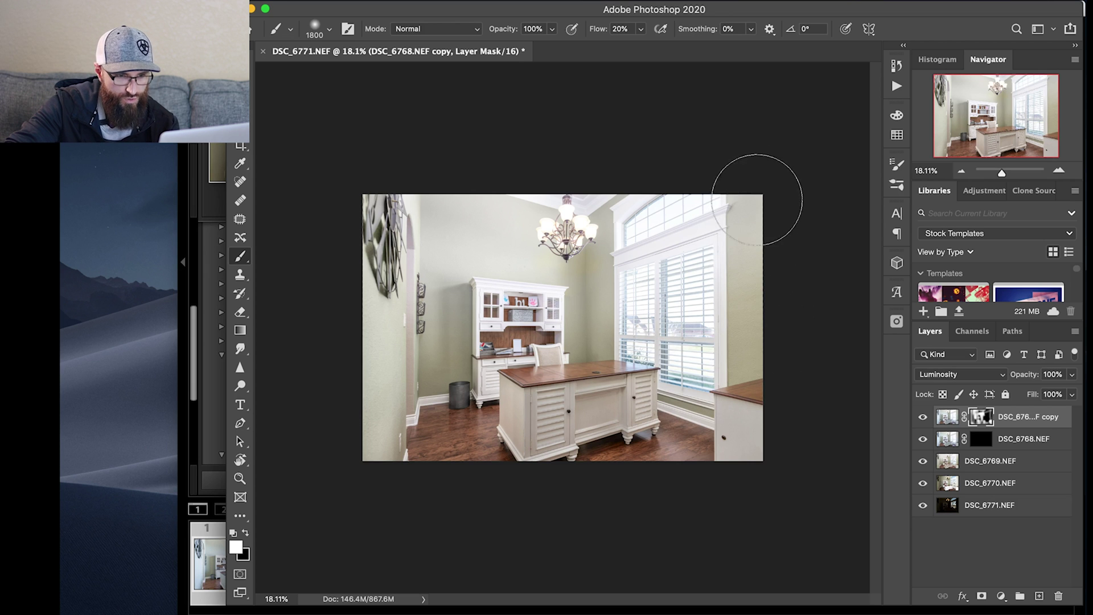
{"action": "mouse_move", "coordinate": [754, 184]}
{"action": "left_mouse_down"}
{"action": "mouse_move", "coordinate": [766, 268]}
{"action": "mouse_move", "coordinate": [757, 348]}
{"action": "left_mouse_up"}
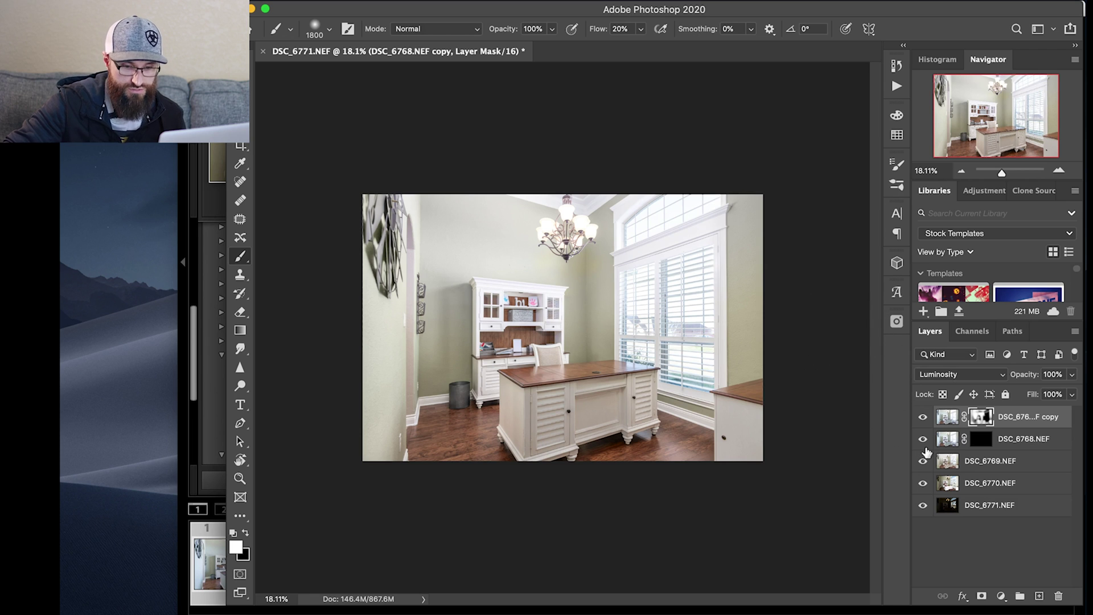
- Select the mask of the DSC_6768.NEF layer and set the brush flow to 10% for work on the desk
{"action": "left_click", "coordinate": [982, 442]}
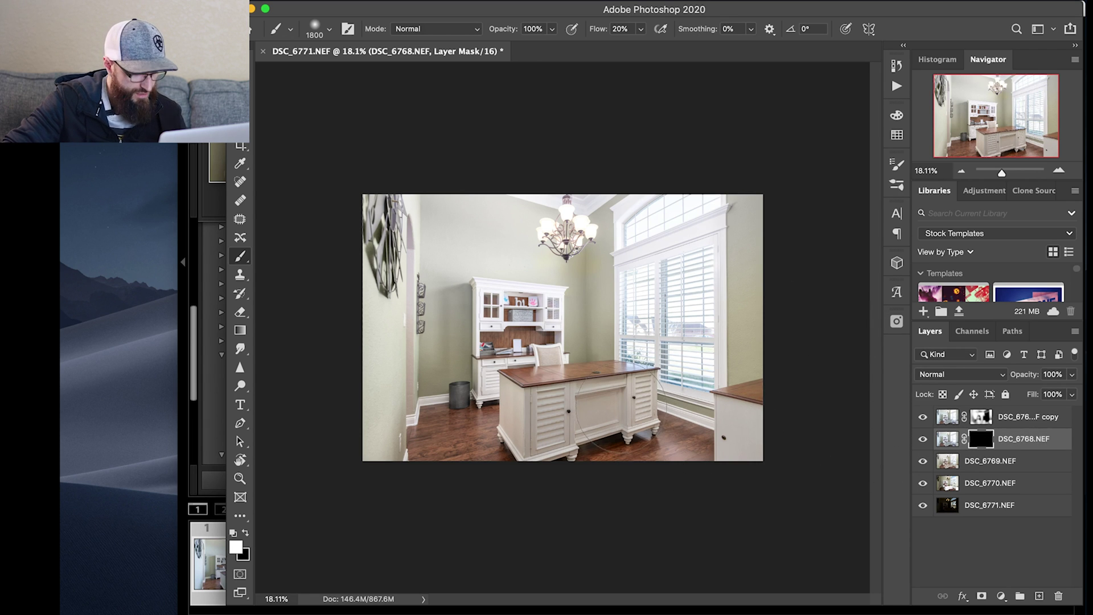
{"action": "key", "text": "z"}
{"action": "left_click", "coordinate": [644, 367]}
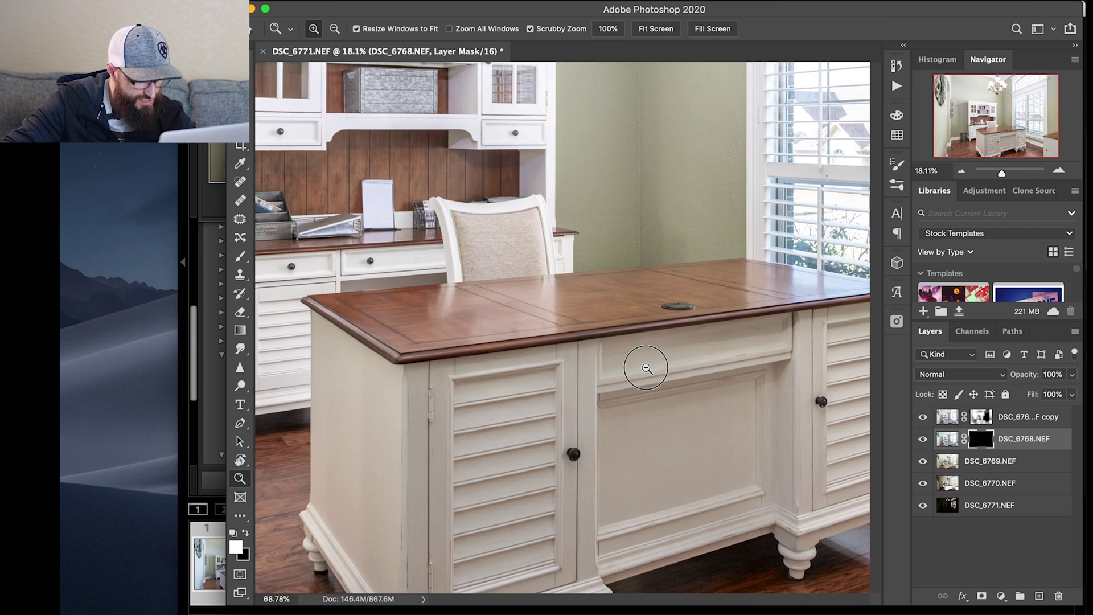
{"action": "left_click_drag", "start_coordinate": [646, 369], "coordinate": [618, 380]}
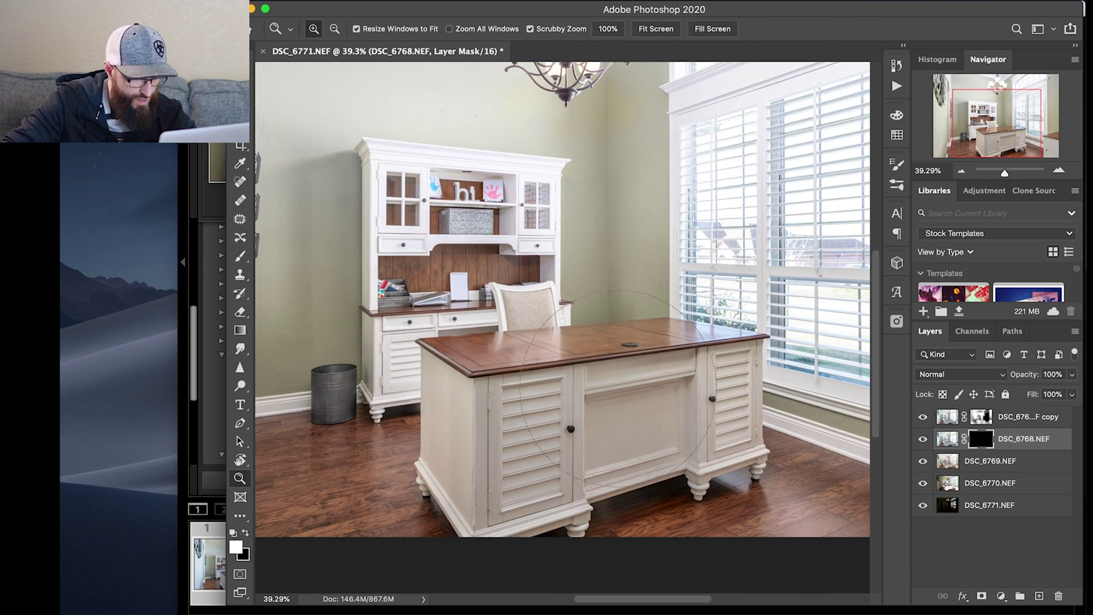
{"action": "key", "text": "b"}
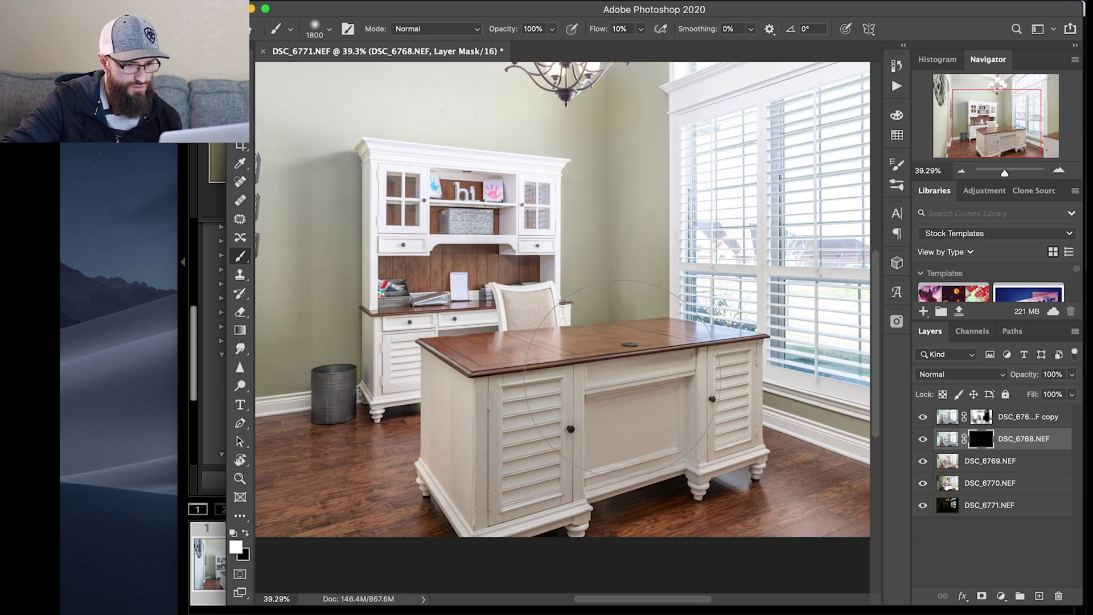
- Reduce the brush to 250 px and paint white on the DSC_6768.NEF mask over the front desk's wooden top
{"action": "key", "text": "bracketleft"}
{"action": "left_click_drag", "start_coordinate": [632, 378], "coordinate": [649, 365]}
{"action": "key", "text": "bracketleft"}
{"action": "key", "text": "bracketleft"}
{"action": "key", "text": "bracketleft"}
{"action": "key", "text": "bracketleft"}
{"action": "key", "text": "bracketleft"}
{"action": "key", "text": "bracketleft"}
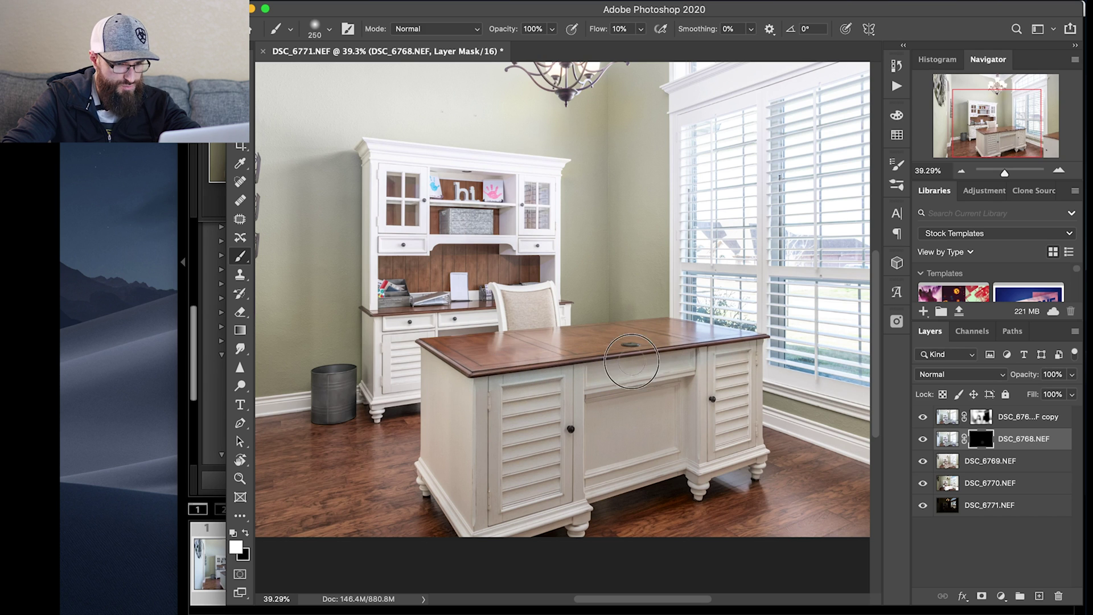
{"action": "left_click_drag", "start_coordinate": [731, 346], "coordinate": [761, 345]}
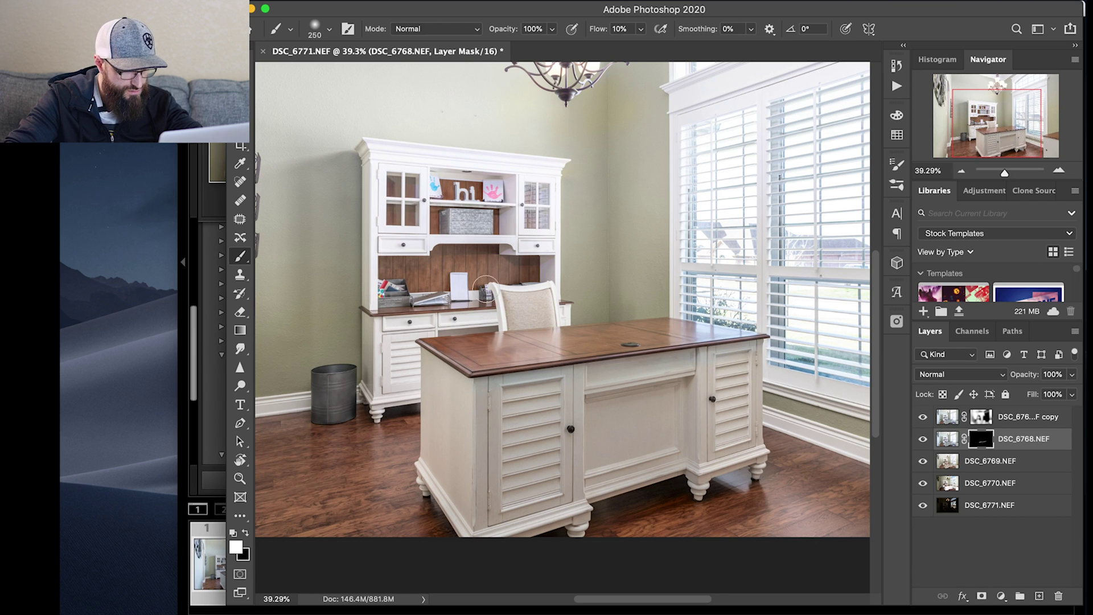
- Enlarge the brush to 600 px and paint the DSC_6768.NEF mask over the wall corner between the hutch and the window
{"action": "key", "text": "bracketright"}
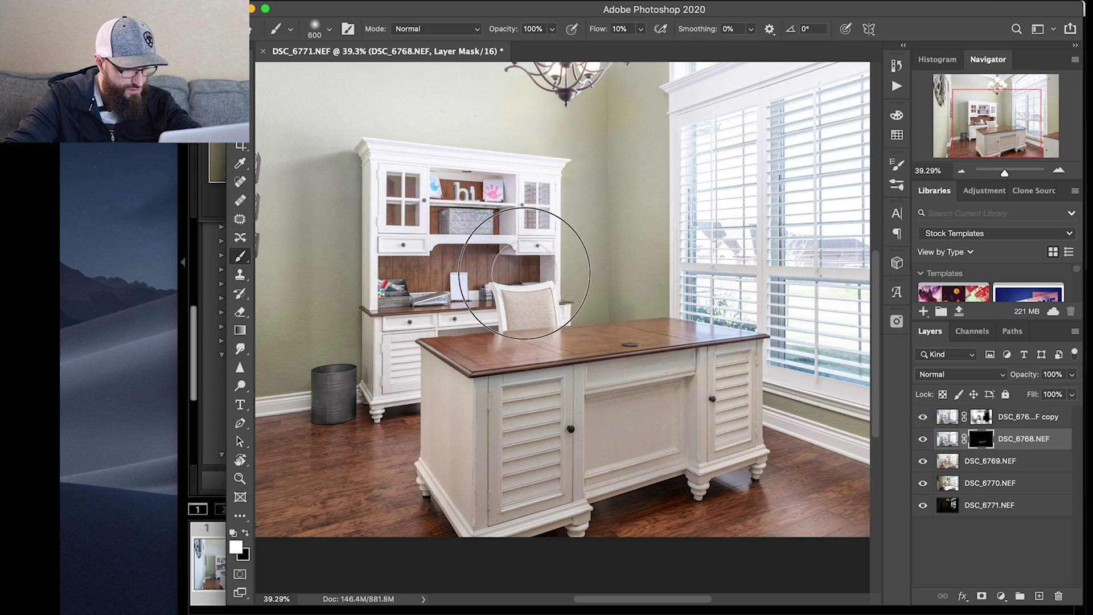
{"action": "scroll", "coordinate": [601, 399], "scroll_direction": "down", "scroll_amount": 3}
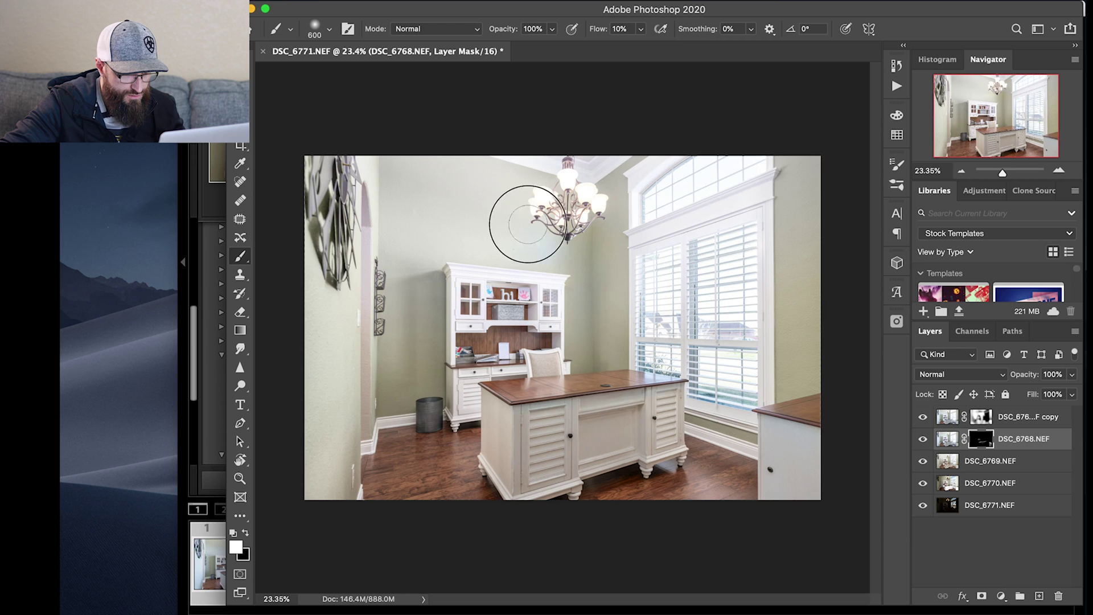
{"action": "mouse_move", "coordinate": [594, 271]}
{"action": "left_mouse_down"}
{"action": "mouse_move", "coordinate": [576, 288]}
{"action": "mouse_move", "coordinate": [582, 365]}
{"action": "left_mouse_up"}
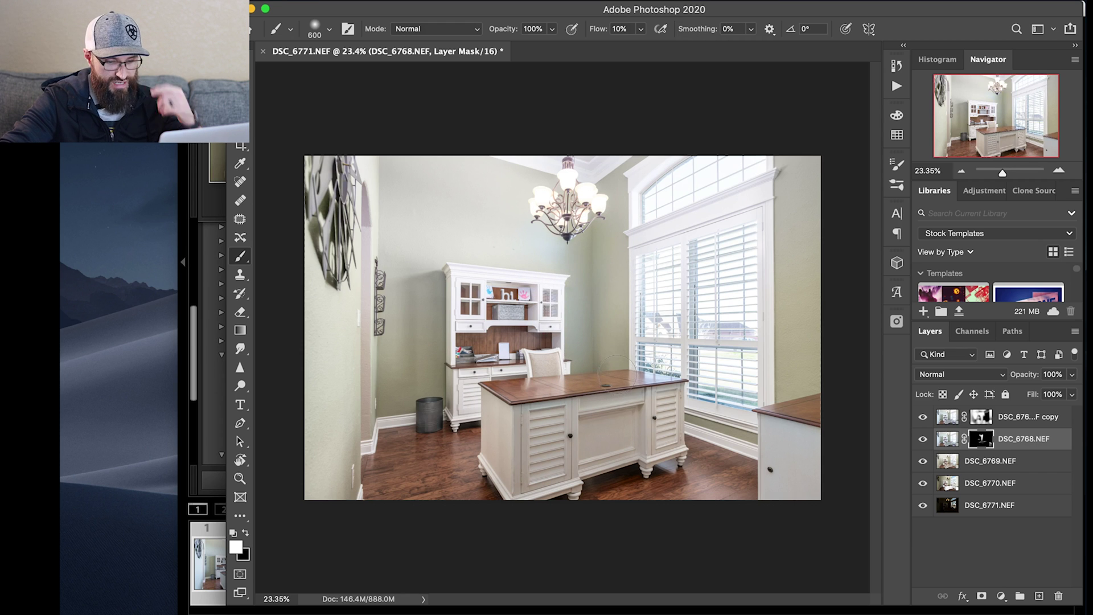
- Set the brush size to 1100 px and paint the DSC_6768.NEF mask over the back wall, the window-side wall and the desk front
{"action": "key", "text": "bracketright"}
{"action": "key", "text": "bracketright"}
{"action": "key", "text": "bracketright"}
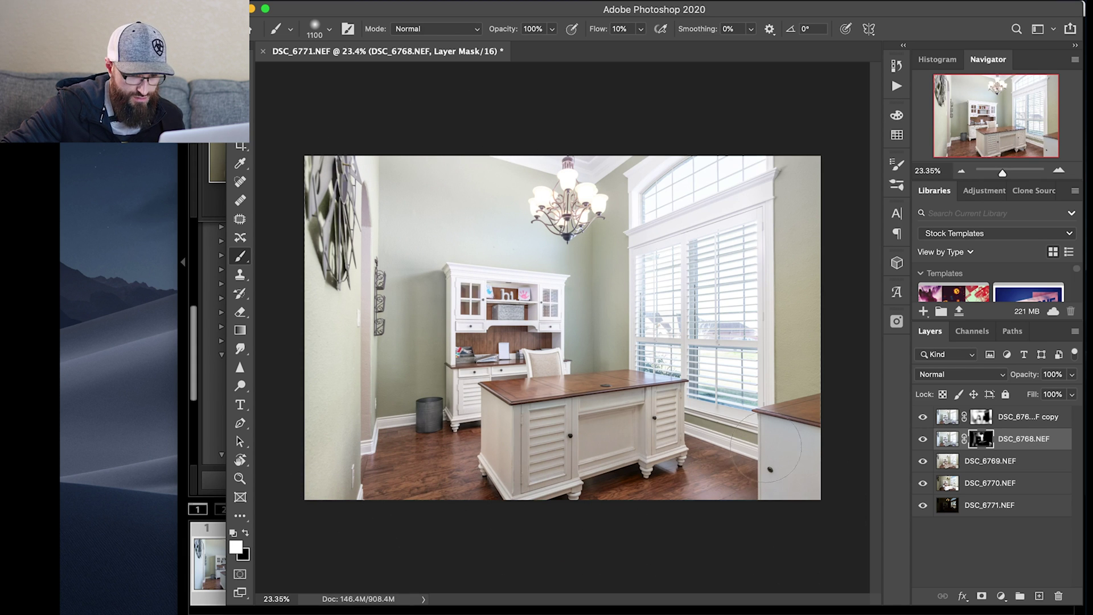
{"action": "key", "text": "bracketleft"}
{"action": "key", "text": "bracketleft"}
{"action": "key", "text": "bracketleft"}
{"action": "key", "text": "bracketleft"}
{"action": "key", "text": "bracketleft"}
{"action": "key", "text": "bracketleft"}
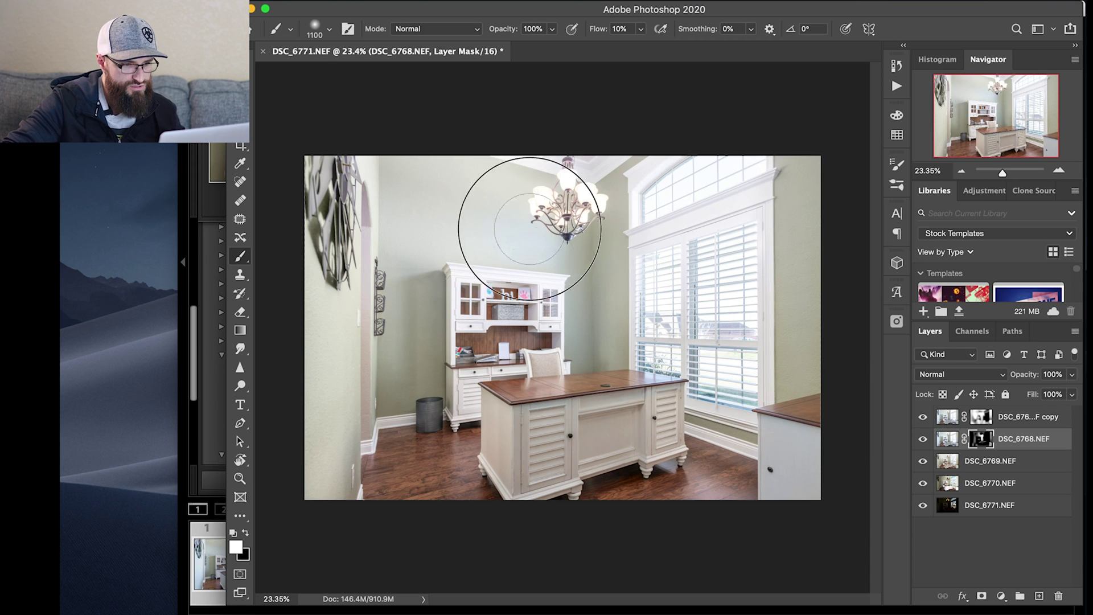
{"action": "mouse_move", "coordinate": [504, 246]}
{"action": "left_mouse_down"}
{"action": "mouse_move", "coordinate": [403, 207]}
{"action": "mouse_move", "coordinate": [520, 171]}
{"action": "mouse_move", "coordinate": [461, 190]}
{"action": "left_mouse_up"}
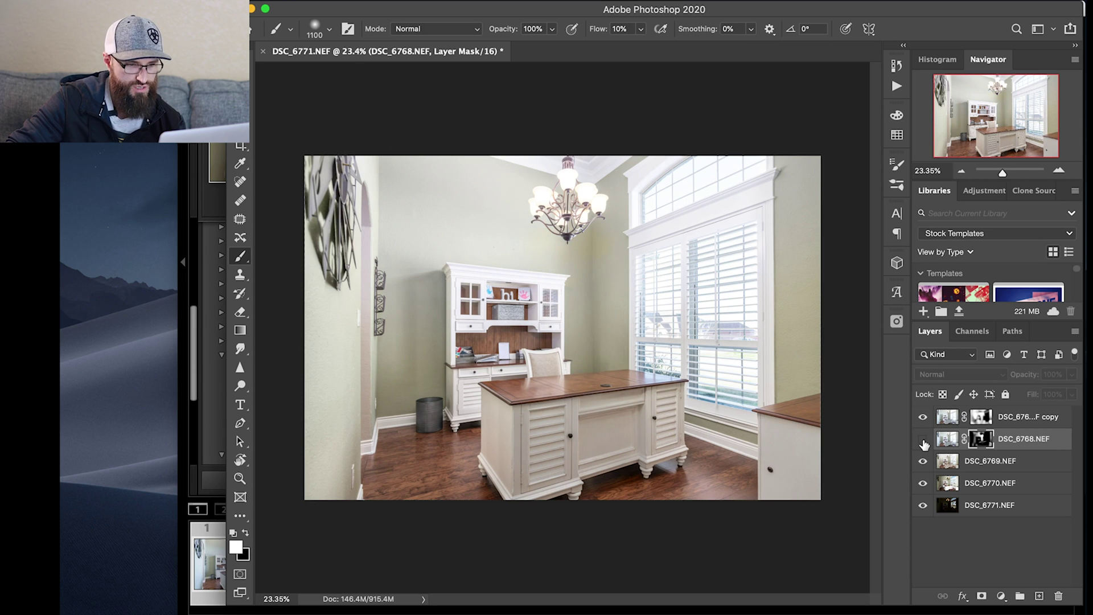
{"action": "mouse_move", "coordinate": [625, 293]}
{"action": "left_mouse_down"}
{"action": "mouse_move", "coordinate": [573, 265]}
{"action": "mouse_move", "coordinate": [593, 240]}
{"action": "mouse_move", "coordinate": [567, 258]}
{"action": "mouse_move", "coordinate": [585, 248]}
{"action": "mouse_move", "coordinate": [598, 358]}
{"action": "mouse_move", "coordinate": [596, 320]}
{"action": "left_mouse_up"}
{"action": "mouse_move", "coordinate": [617, 422]}
{"action": "left_mouse_down"}
{"action": "mouse_move", "coordinate": [544, 472]}
{"action": "mouse_move", "coordinate": [658, 459]}
{"action": "mouse_move", "coordinate": [539, 470]}
{"action": "mouse_move", "coordinate": [535, 414]}
{"action": "mouse_move", "coordinate": [510, 459]}
{"action": "left_mouse_up"}
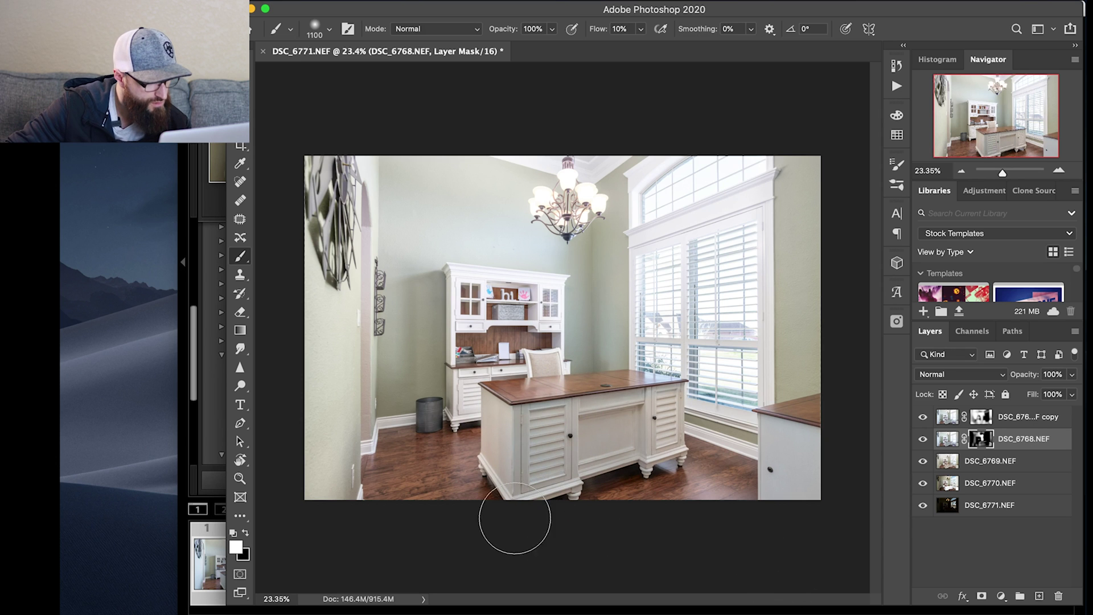
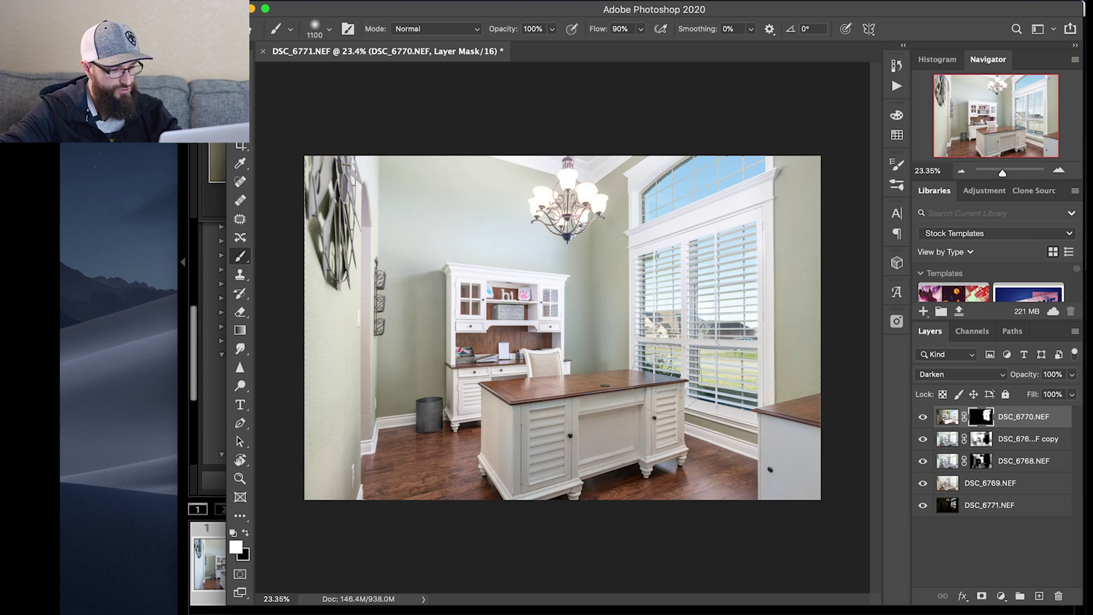
- Outline the desktop corner in front of the window with the Polygonal Lasso at 2 px feather
{"action": "key", "text": "z"}
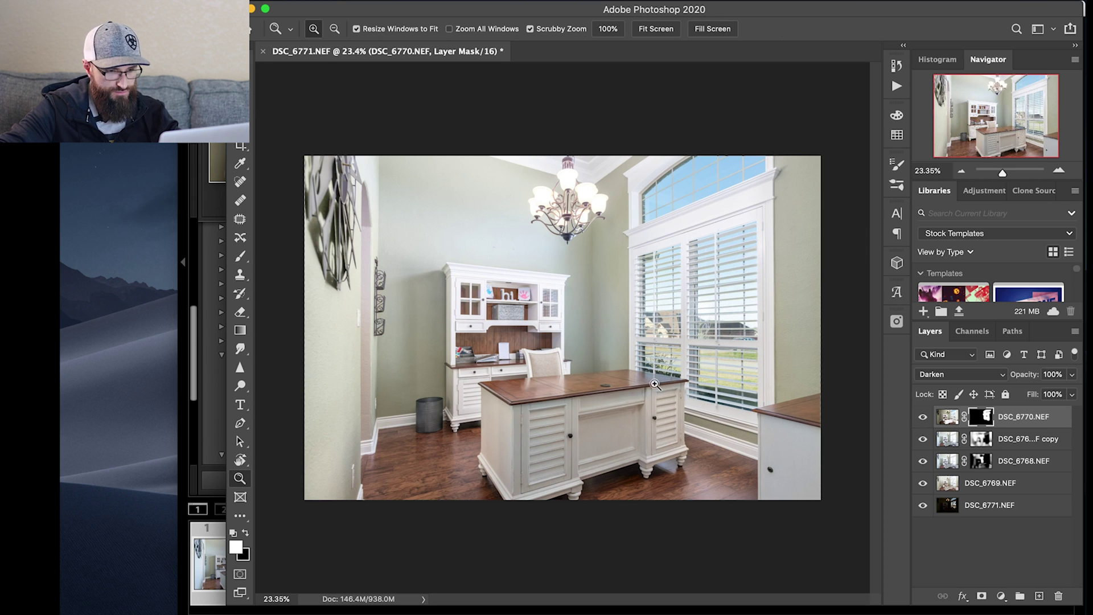
{"action": "key", "text": "b"}
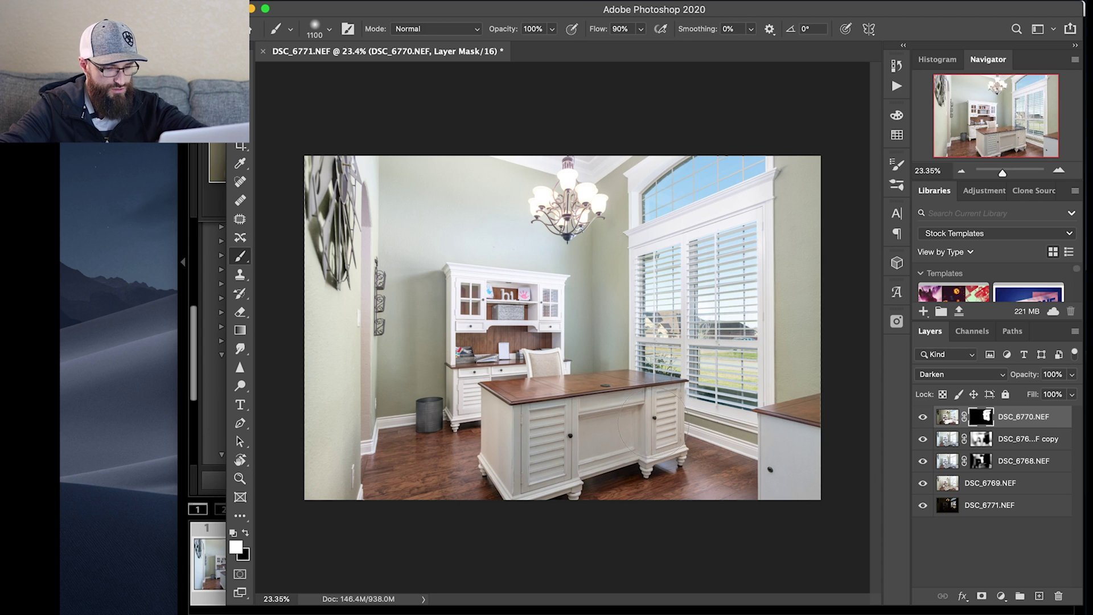
{"action": "key", "text": "l"}
{"action": "key", "text": "z"}
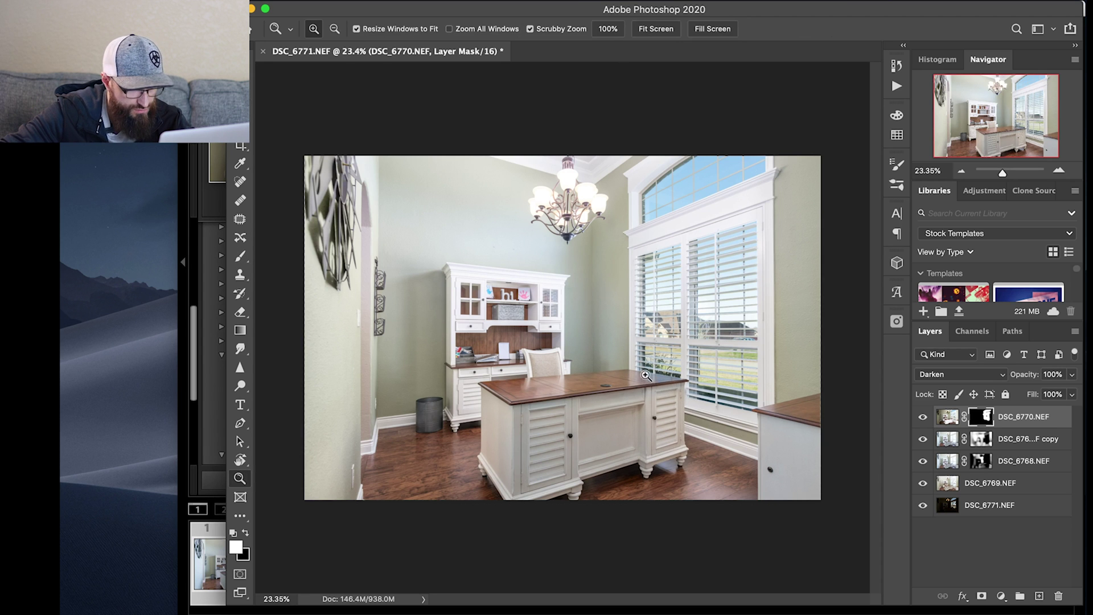
{"action": "left_click_drag", "start_coordinate": [637, 369], "coordinate": [649, 362]}
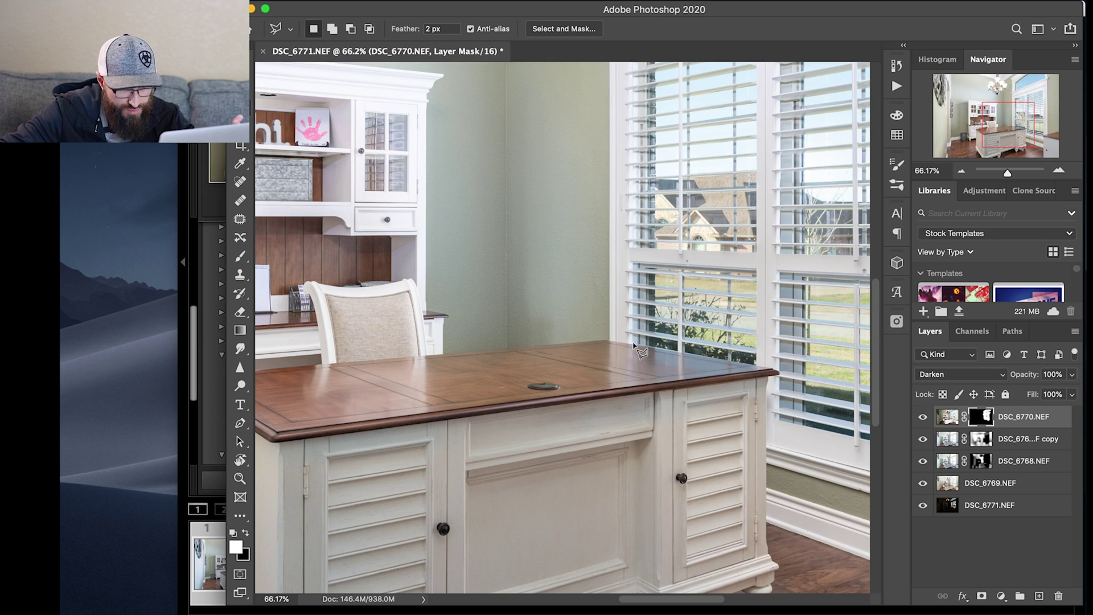
{"action": "left_click", "coordinate": [779, 371]}
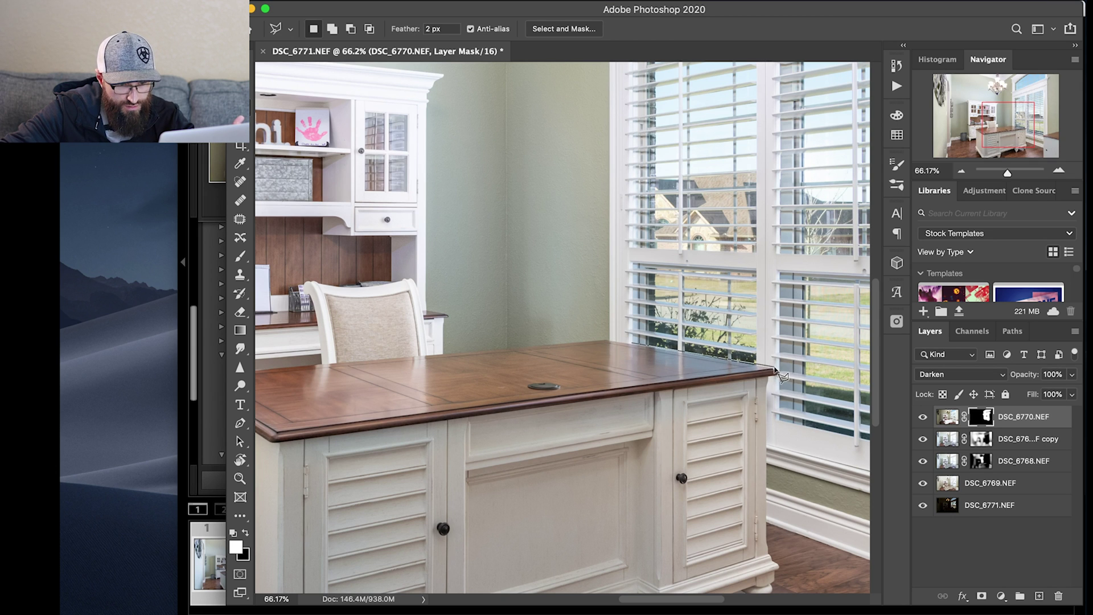
{"action": "left_click", "coordinate": [624, 389]}
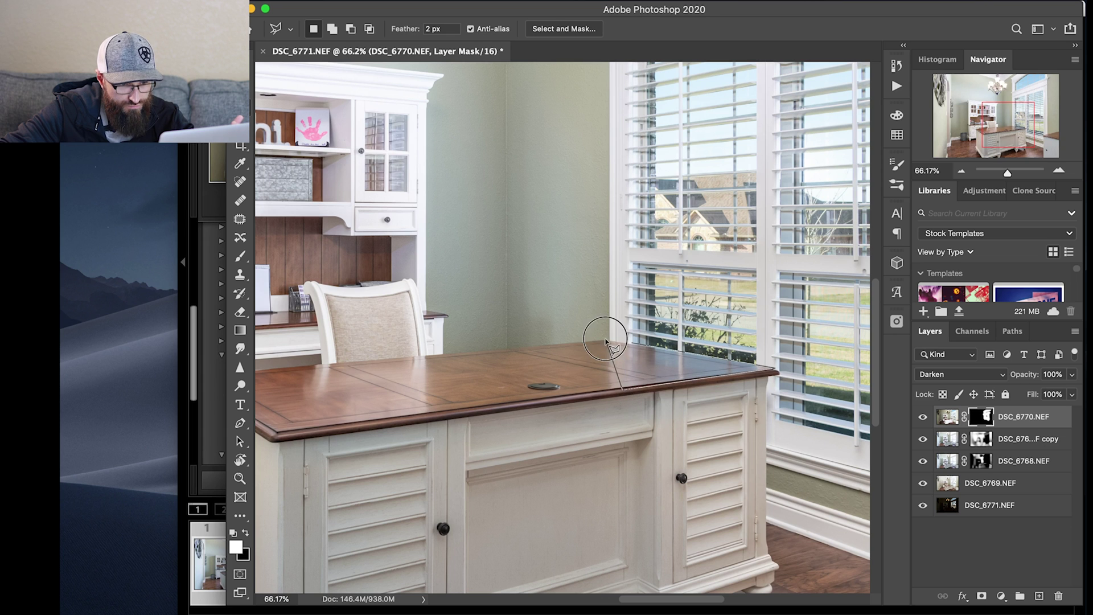
{"action": "double_click", "coordinate": [608, 341]}
- Paint black on the DSC_6770.NEF mask within the selected desktop corner and remove the selection
{"action": "key", "text": "b"}
{"action": "key", "text": "x"}
{"action": "mouse_move", "coordinate": [658, 389]}
{"action": "left_mouse_down"}
{"action": "mouse_move", "coordinate": [712, 373]}
{"action": "mouse_move", "coordinate": [758, 393]}
{"action": "left_mouse_up"}
{"action": "key", "text": "ctrl+d"}
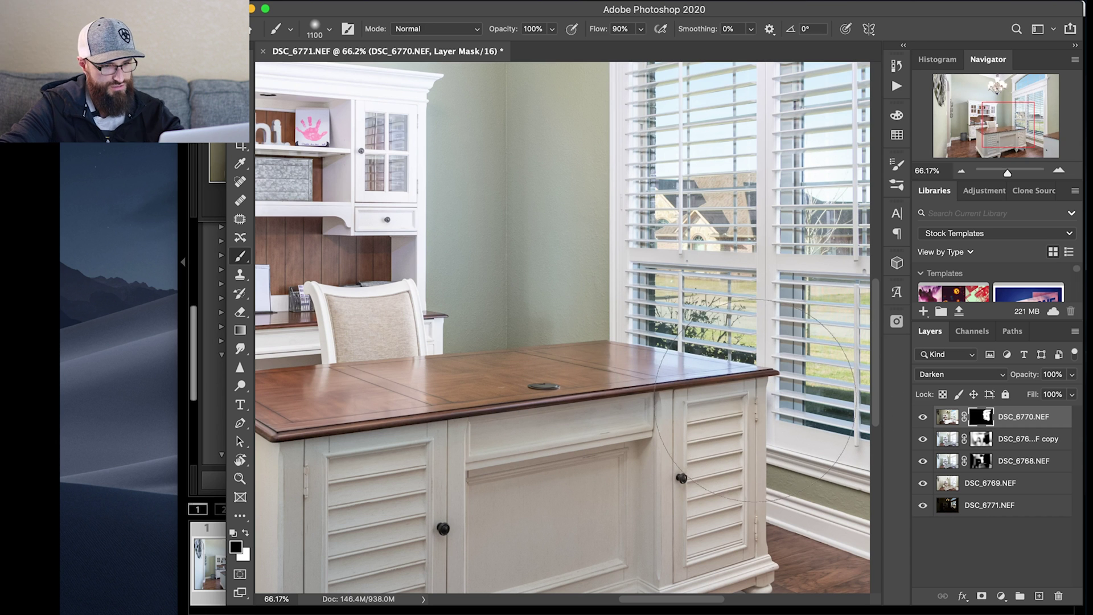
- Examine the whole blended image and compare it with the DSC_6771.NEF layer shown alone
{"action": "key", "text": "z"}
{"action": "left_click_drag", "start_coordinate": [724, 452], "coordinate": [708, 413]}
{"action": "key", "text": "b"}
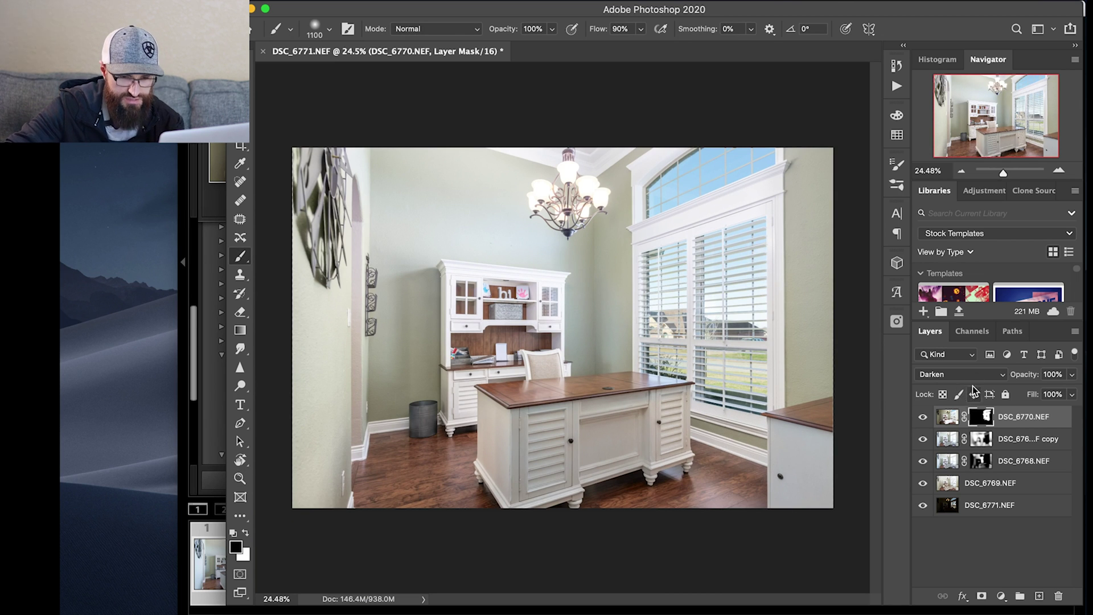
{"action": "left_click", "coordinate": [923, 506], "text": "alt"}
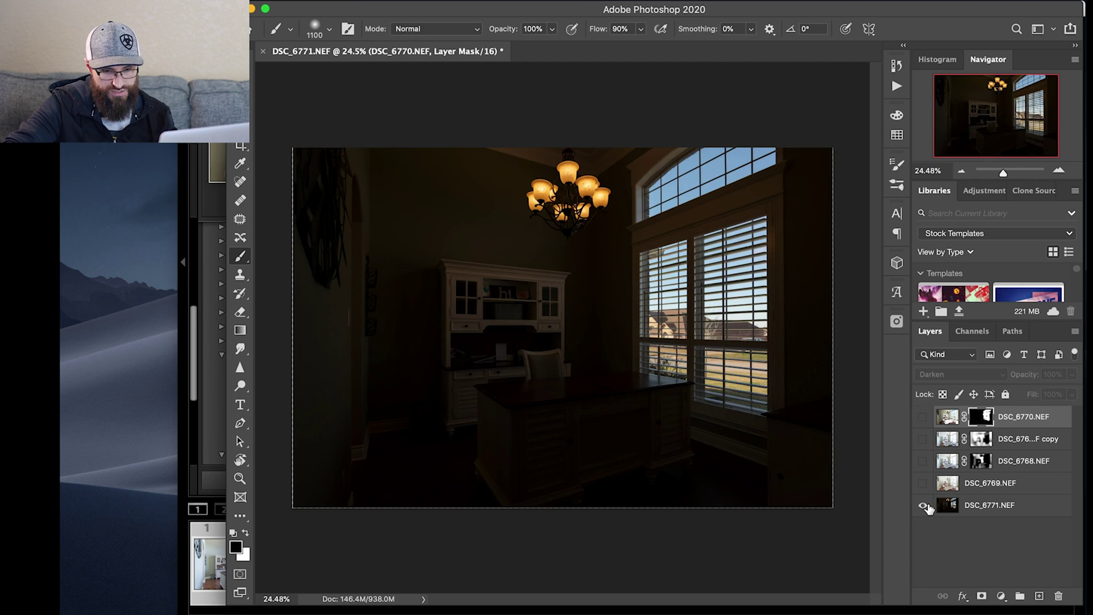
{"action": "left_click", "coordinate": [923, 506], "text": "alt"}
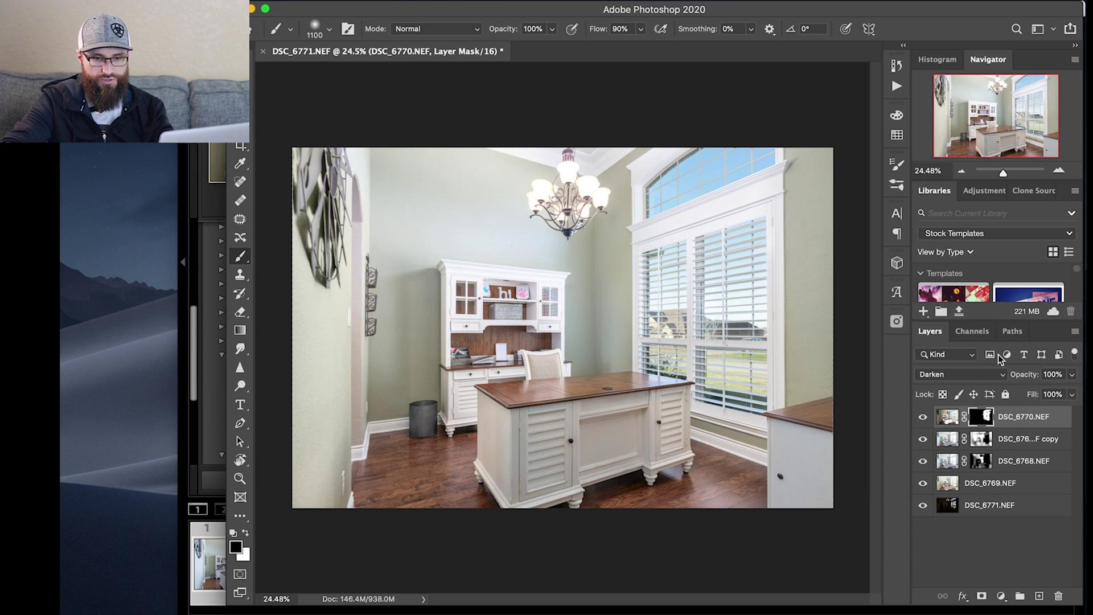
- Flatten all layers into a single background and save the blended image
{"action": "left_click", "coordinate": [1076, 330]}
{"action": "left_click", "coordinate": [968, 540]}
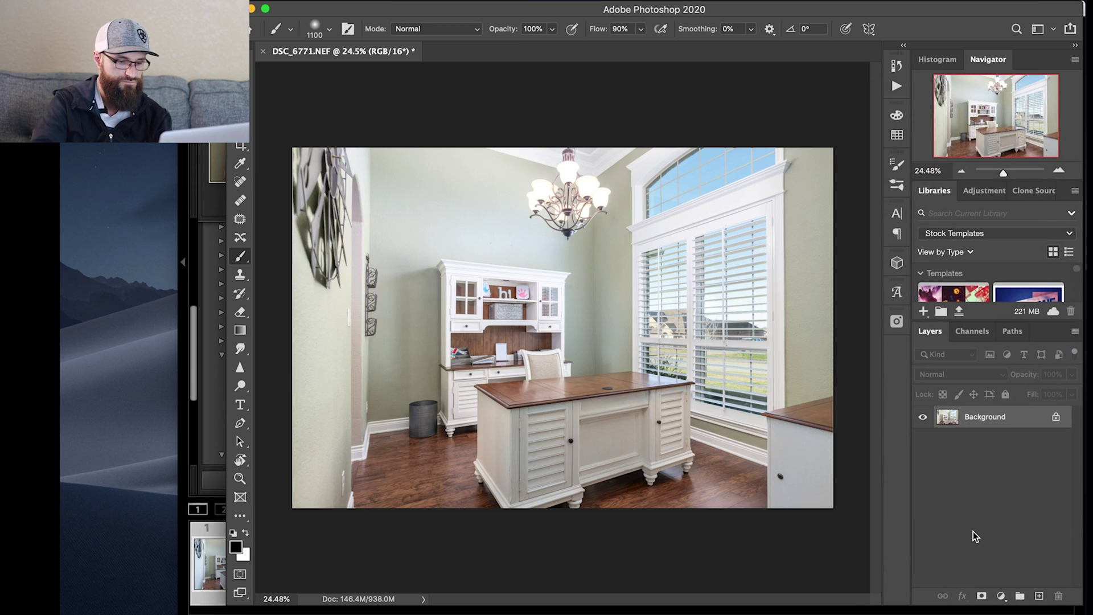
{"action": "key", "text": "super+s"}
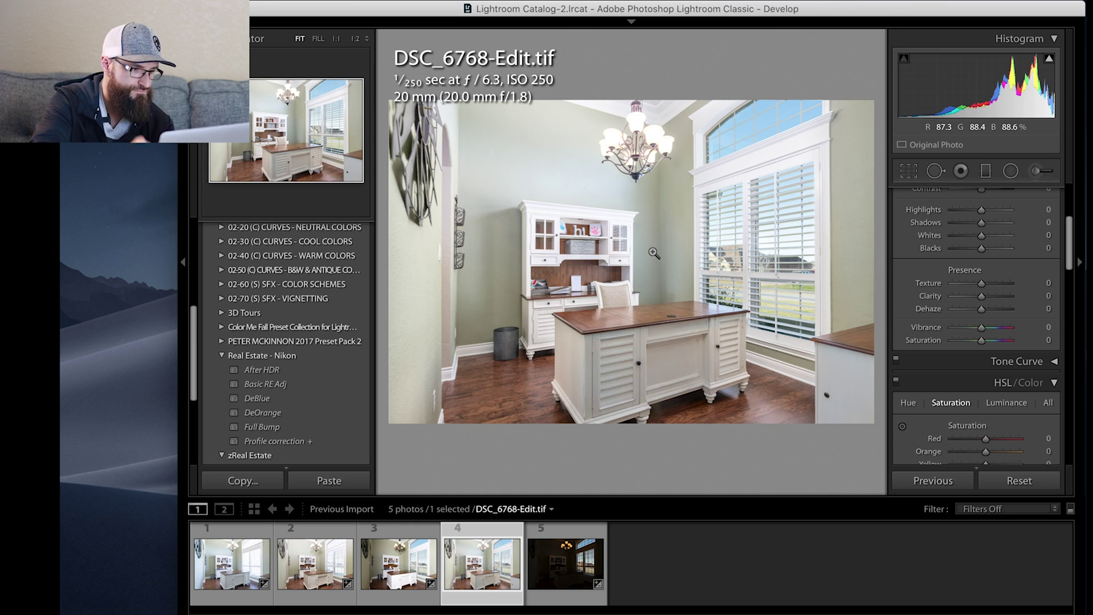
- Apply the zAfter Edit preset from the zRealEstate group to DSC_6768-Edit.tif
{"action": "scroll", "coordinate": [268, 312], "scroll_direction": "down", "scroll_amount": 2}
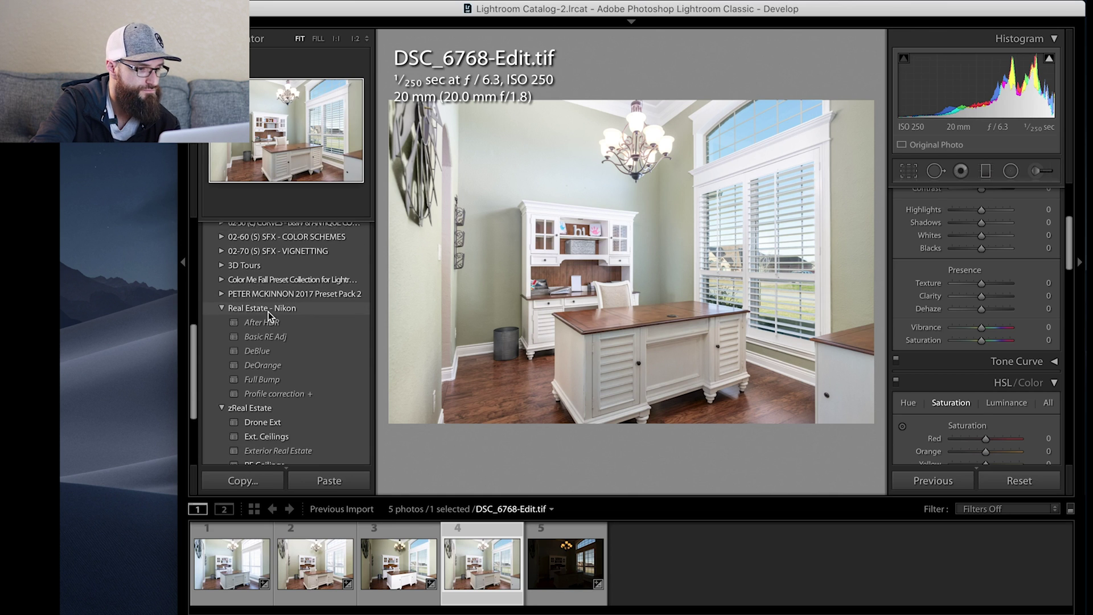
{"action": "scroll", "coordinate": [268, 312], "scroll_direction": "down", "scroll_amount": 4}
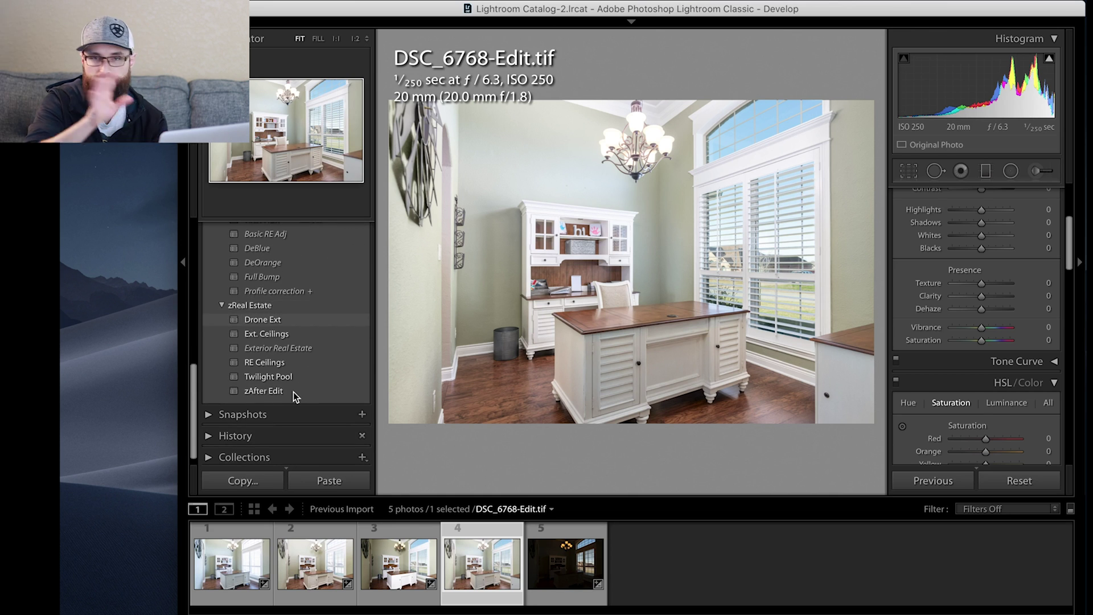
{"action": "mouse_move", "coordinate": [293, 391]}
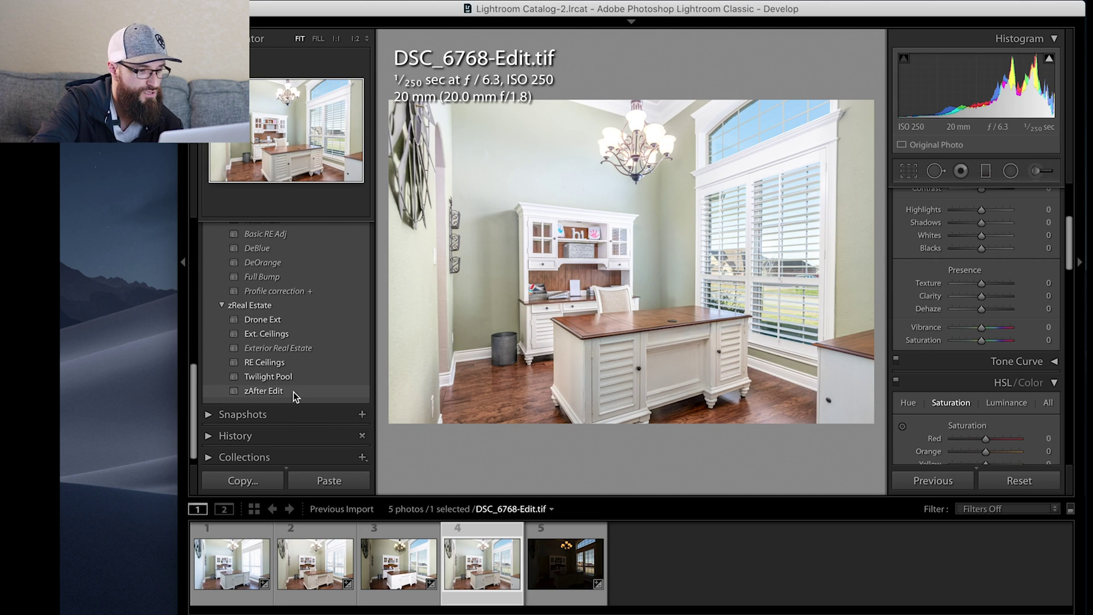
{"action": "left_click", "coordinate": [266, 388]}
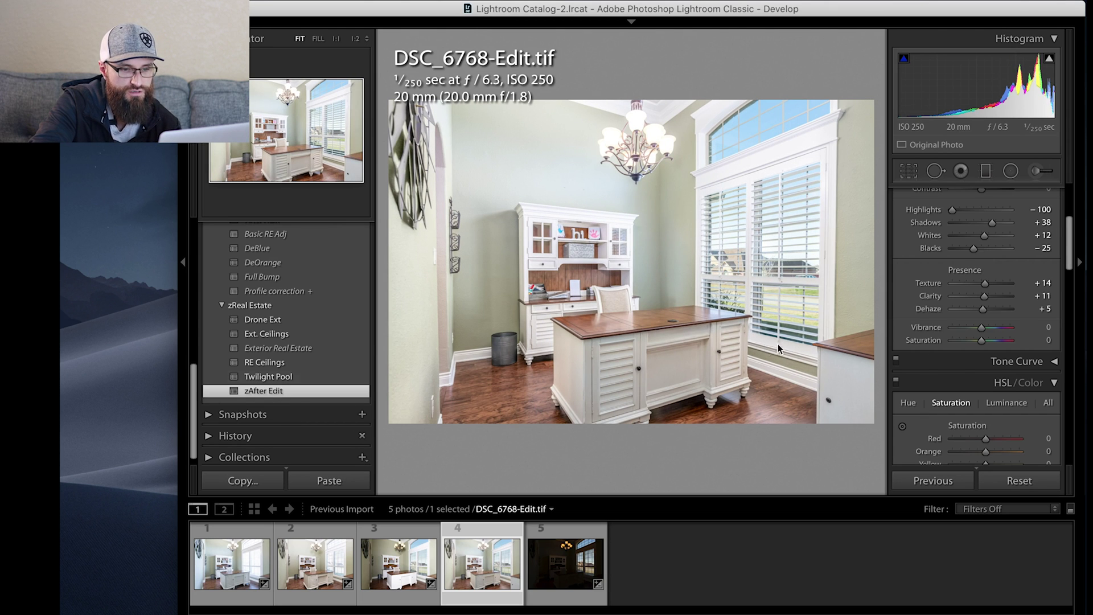
- Enable Constrain Crop and update the photo's Vertical Upright correction
{"action": "scroll", "coordinate": [957, 367], "scroll_direction": "down", "scroll_amount": 10}
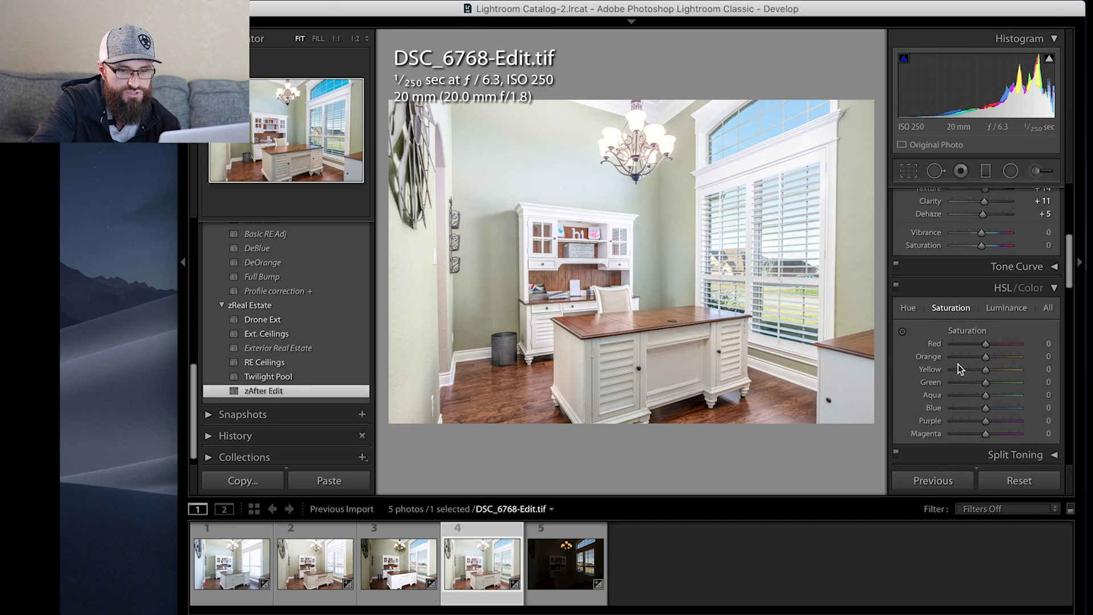
{"action": "scroll", "coordinate": [960, 367], "scroll_direction": "down", "scroll_amount": 6}
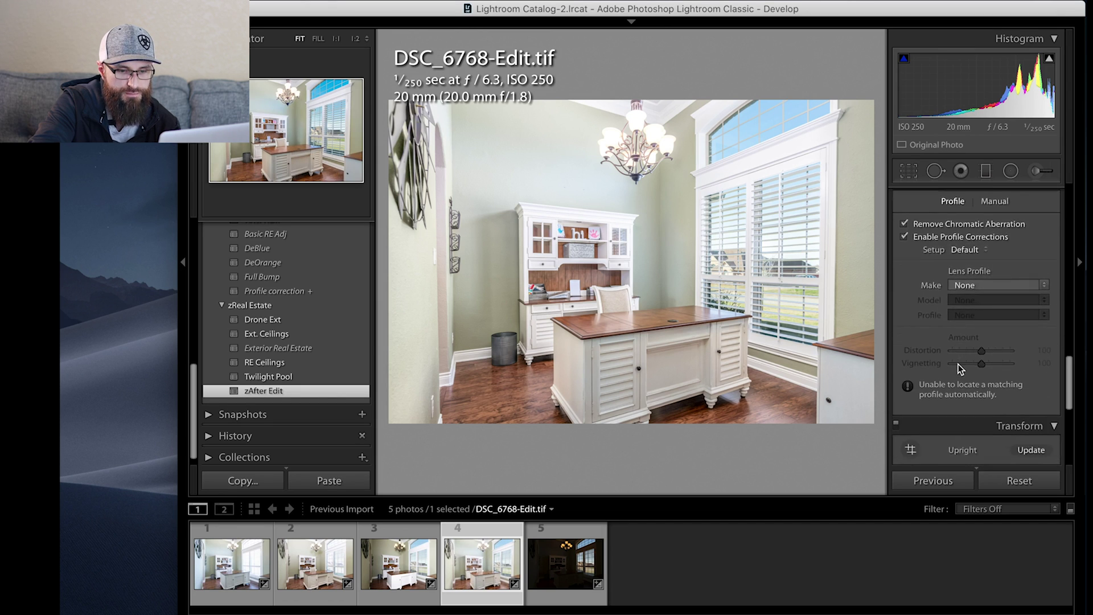
{"action": "left_click", "coordinate": [937, 394]}
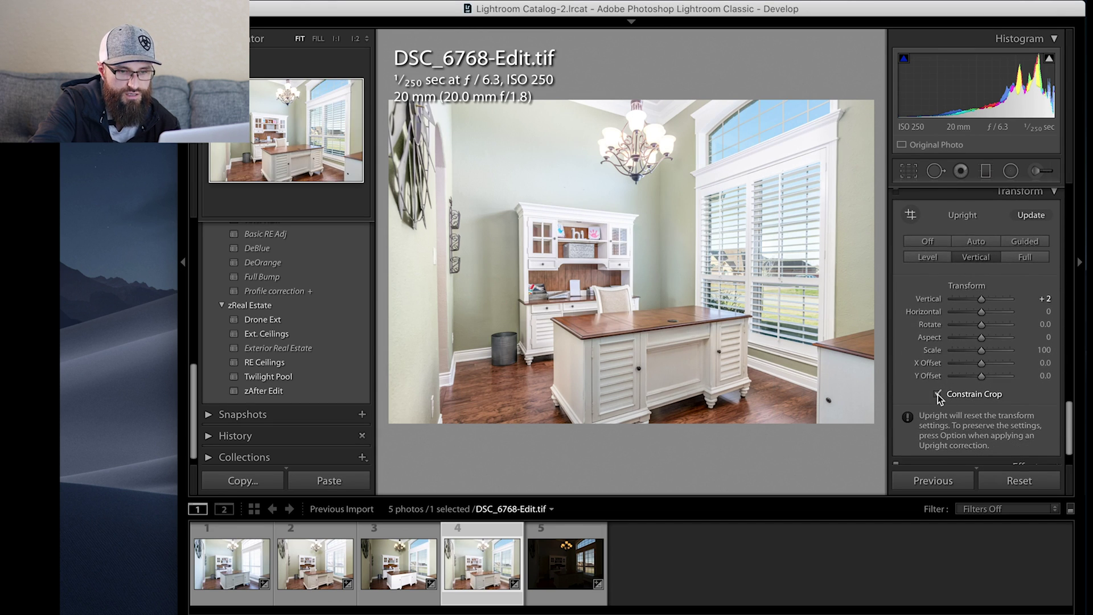
{"action": "scroll", "coordinate": [945, 379], "scroll_direction": "up", "scroll_amount": 1}
{"action": "left_click", "coordinate": [1024, 253]}
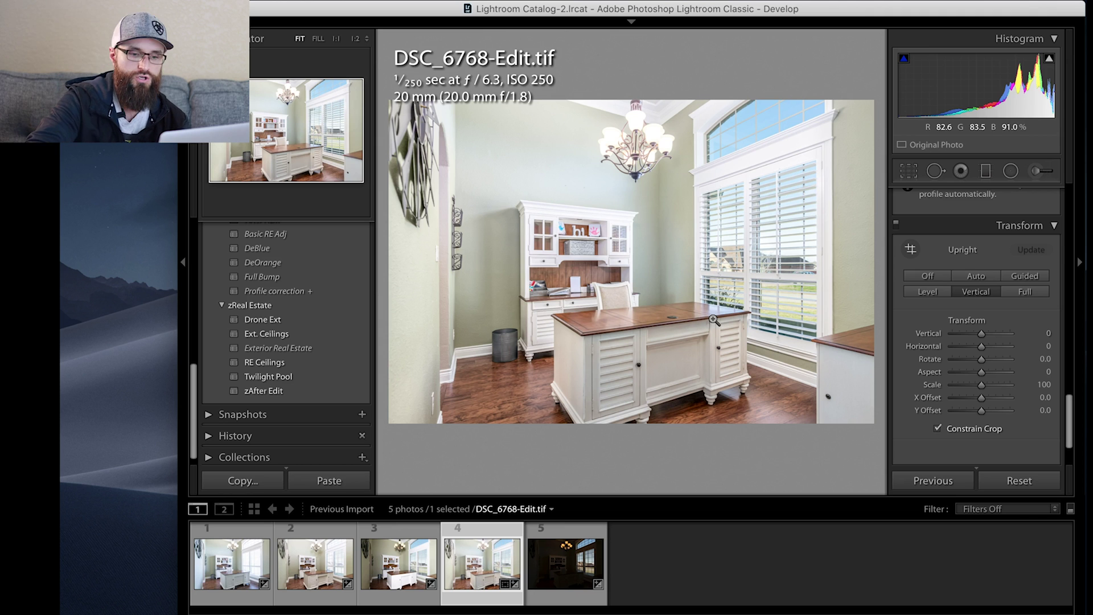
- Try a Vertical transform of -73 on the photo and reset Vertical to 0
{"action": "left_click", "coordinate": [976, 360]}
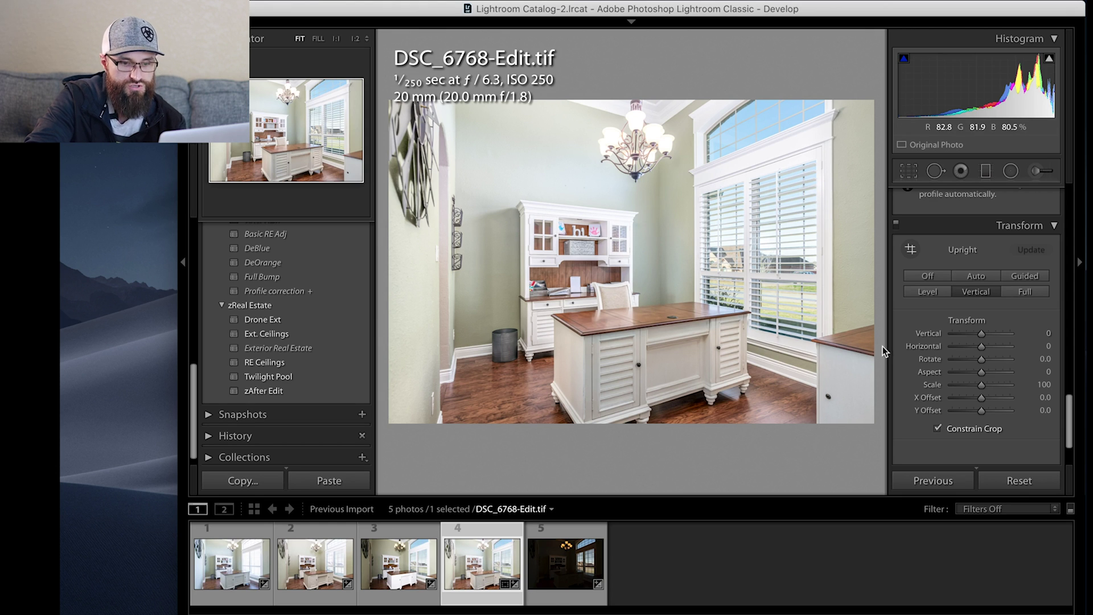
{"action": "left_click", "coordinate": [975, 337]}
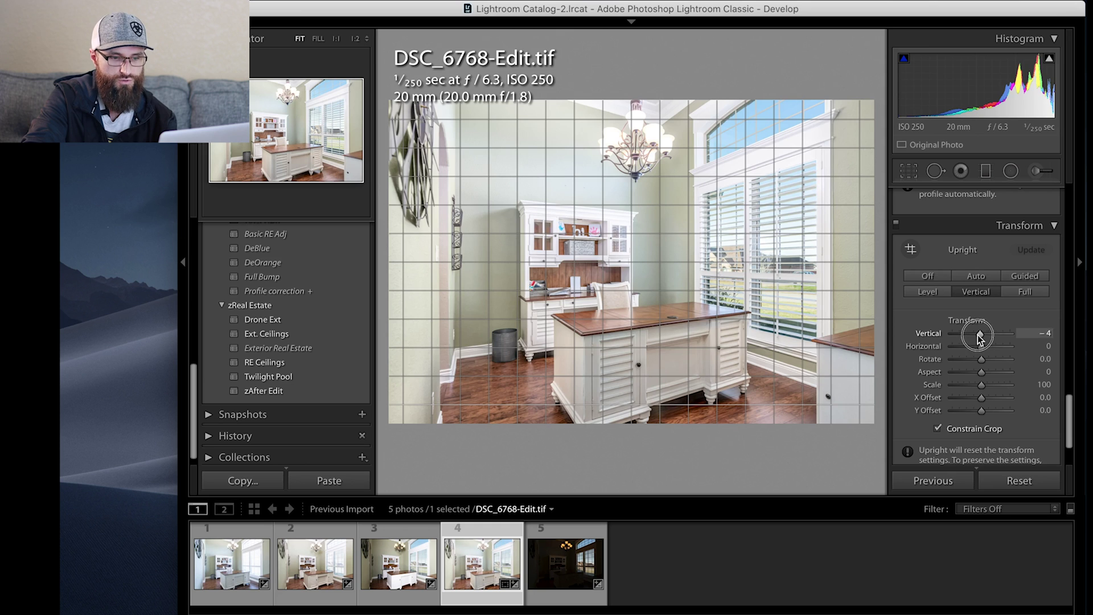
{"action": "left_click_drag", "start_coordinate": [983, 334], "coordinate": [961, 335]}
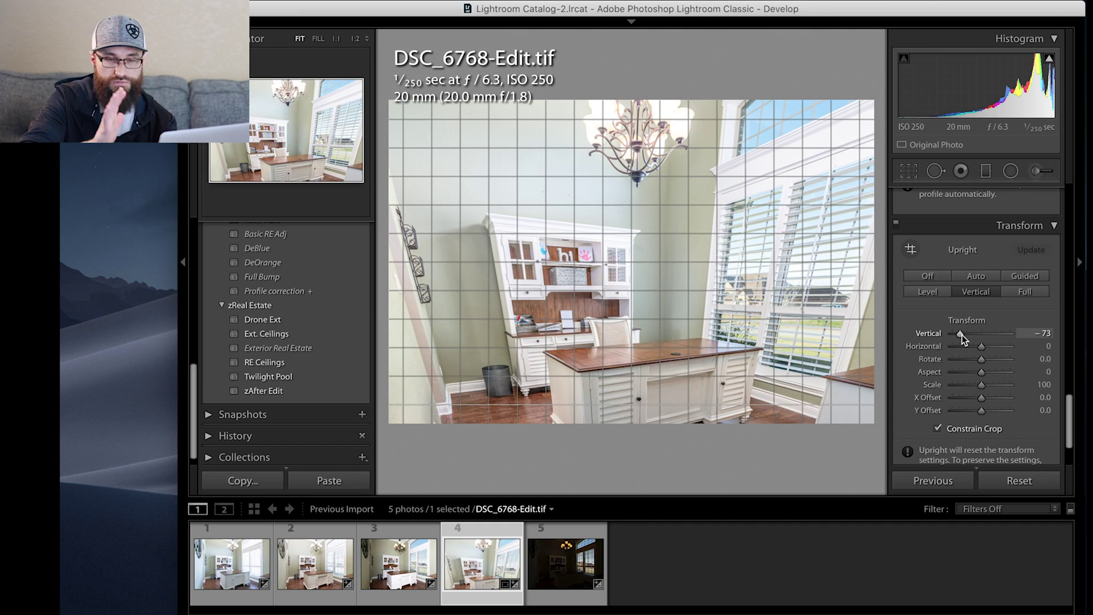
{"action": "double_click", "coordinate": [962, 334]}
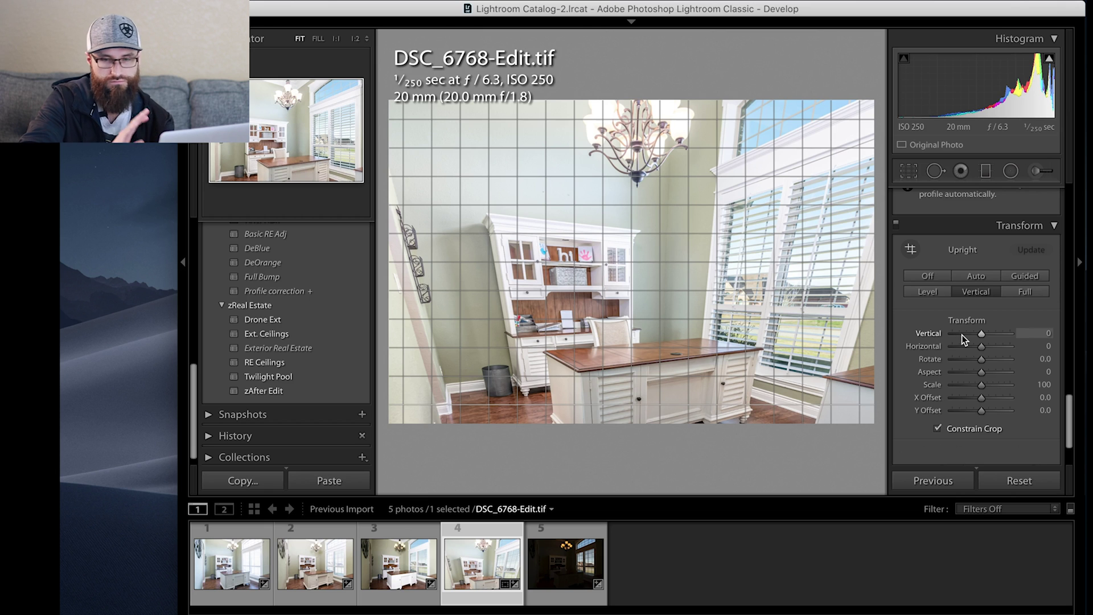
- Try a Vertical transform of -13 without Constrain Crop, re-enable Constrain Crop and reset Vertical to 0
{"action": "scroll", "coordinate": [962, 334], "scroll_direction": "down", "scroll_amount": 3}
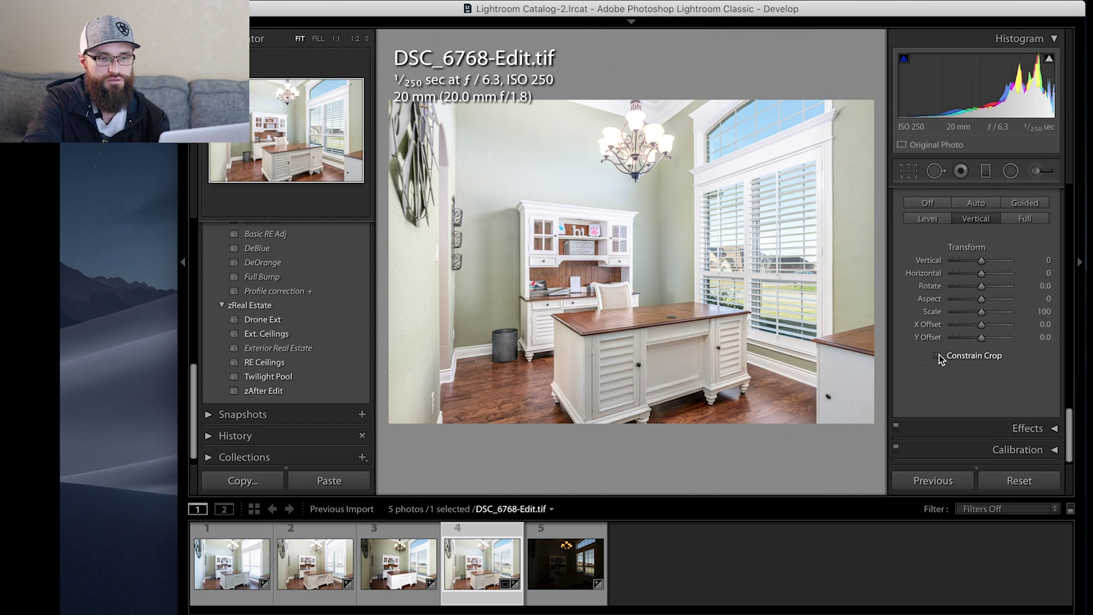
{"action": "left_click_drag", "start_coordinate": [982, 262], "coordinate": [979, 264]}
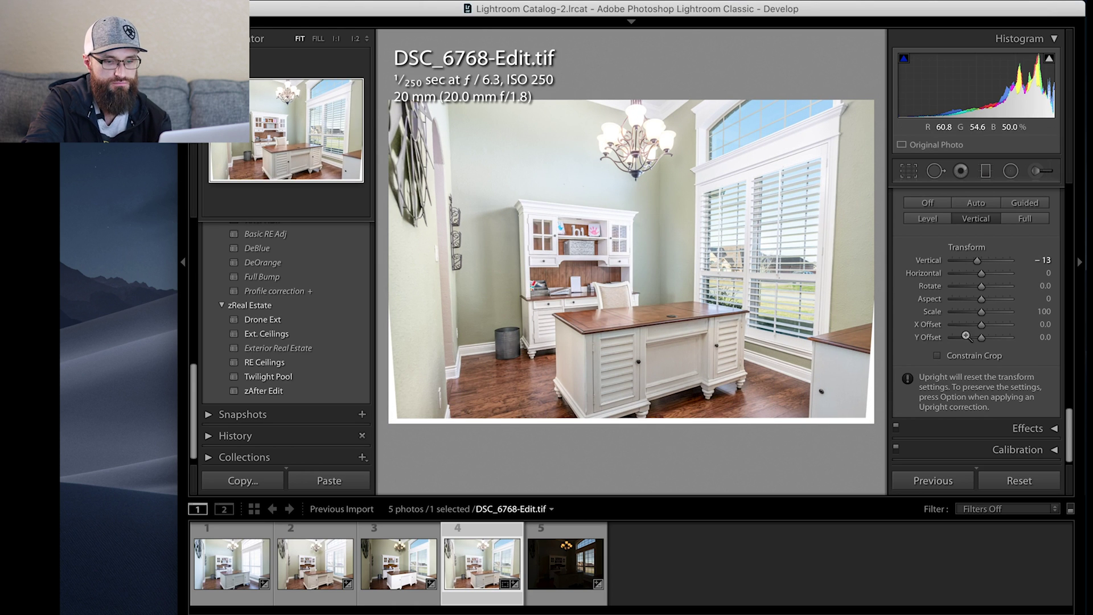
{"action": "left_click", "coordinate": [937, 355]}
{"action": "left_click_drag", "start_coordinate": [977, 261], "coordinate": [975, 261]}
{"action": "double_click", "coordinate": [976, 260]}
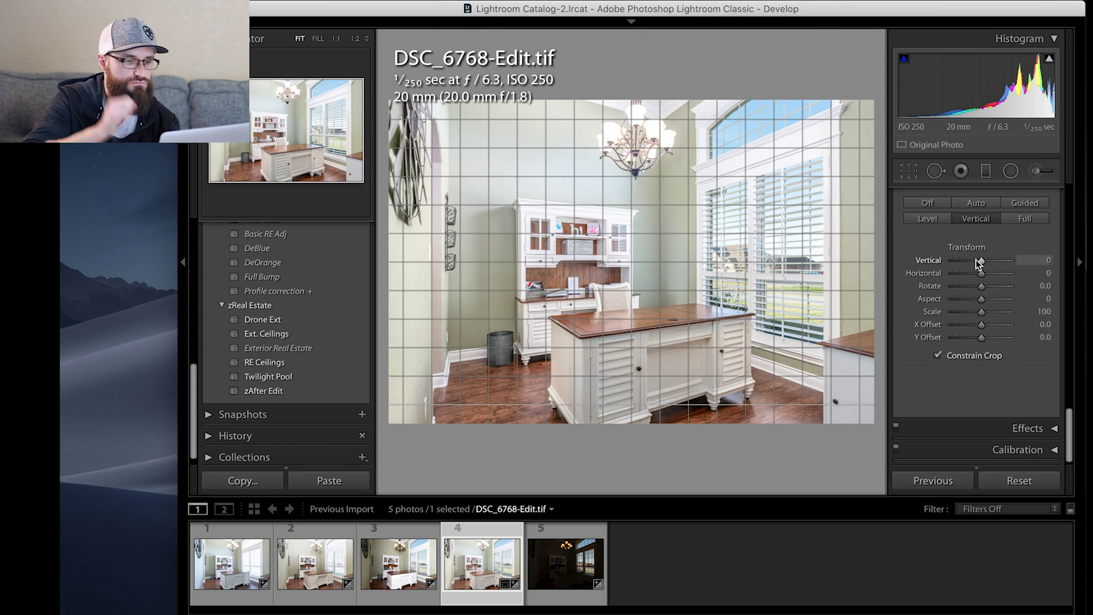
- Test the white balance temperature adjustment and return Temp to 0
{"action": "scroll", "coordinate": [937, 251], "scroll_direction": "up", "scroll_amount": 5}
{"action": "scroll", "coordinate": [936, 252], "scroll_direction": "up", "scroll_amount": 8}
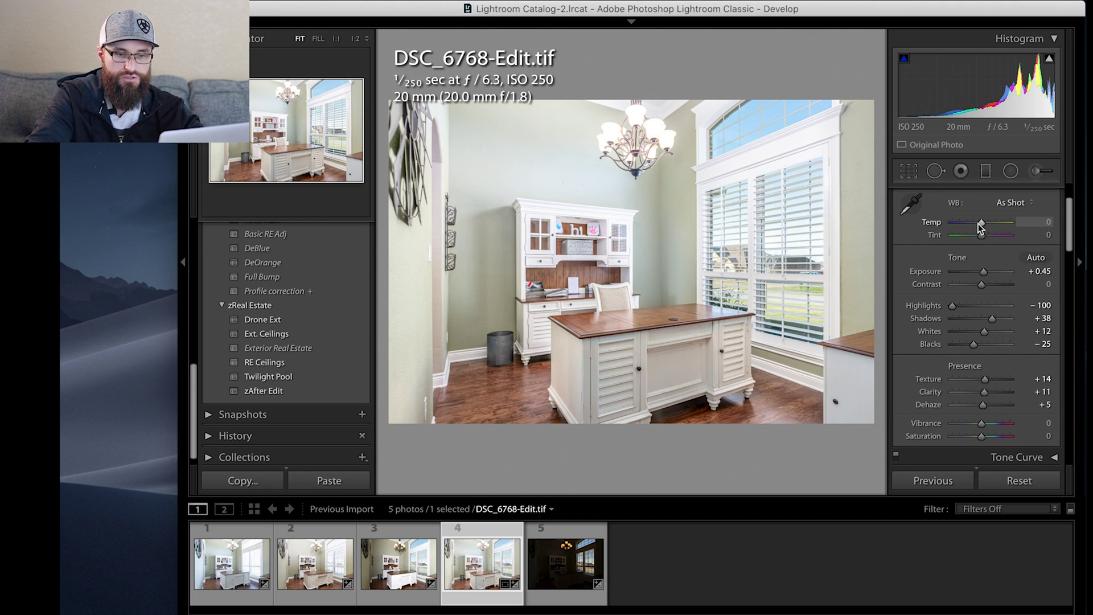
{"action": "left_click_drag", "start_coordinate": [980, 223], "coordinate": [981, 224]}
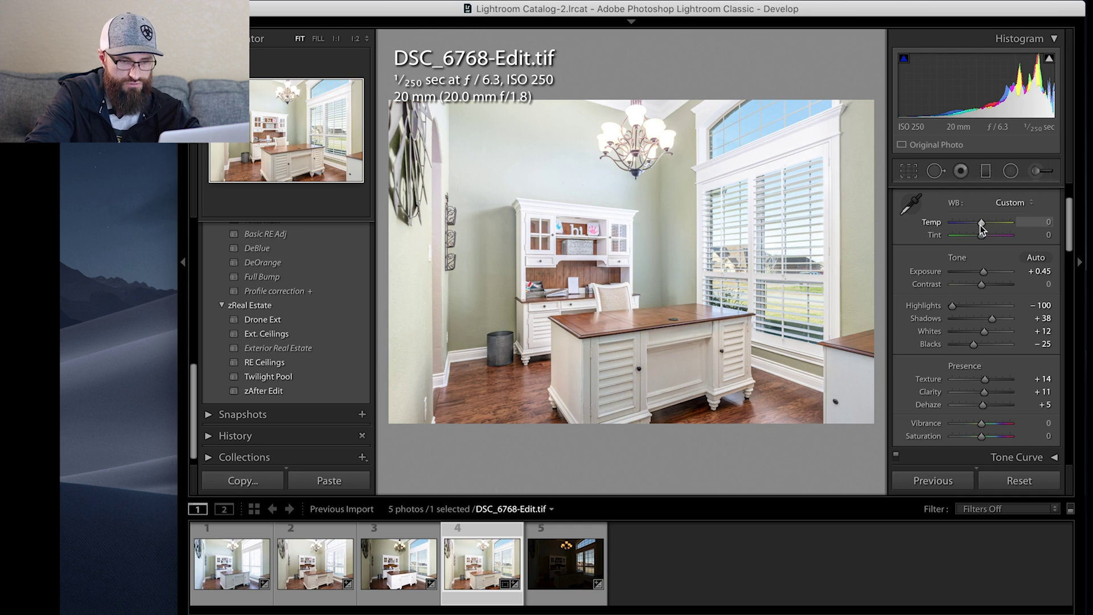
- Desaturate the wall beside the hutch with the targeted Saturation adjustment, bringing Green to -24 and Aqua to -34
{"action": "scroll", "coordinate": [944, 314], "scroll_direction": "down", "scroll_amount": 3}
{"action": "scroll", "coordinate": [944, 313], "scroll_direction": "down", "scroll_amount": 9}
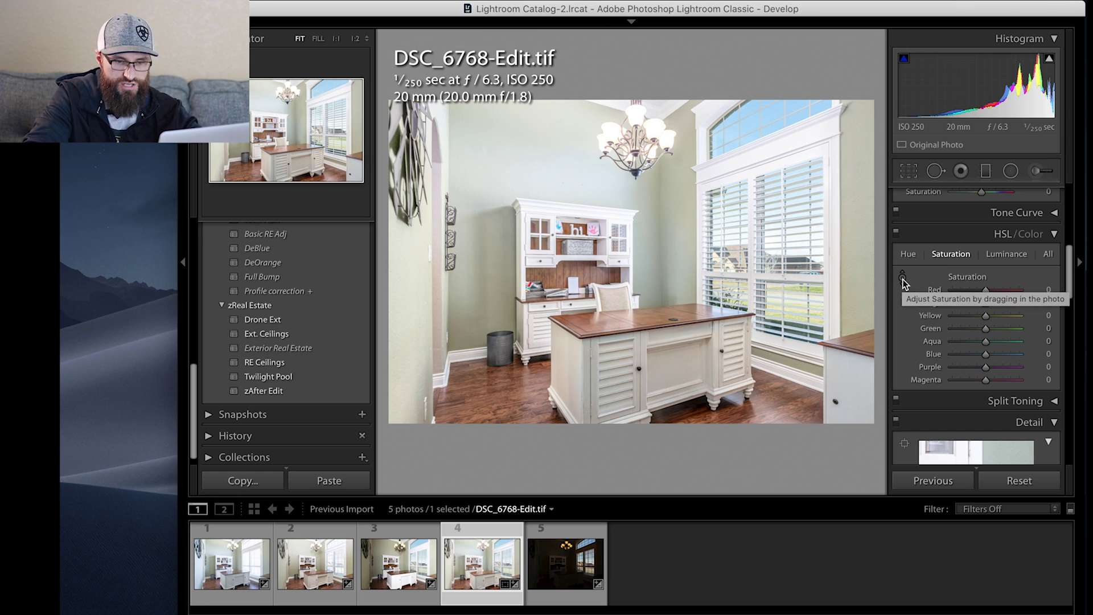
{"action": "left_click", "coordinate": [904, 279]}
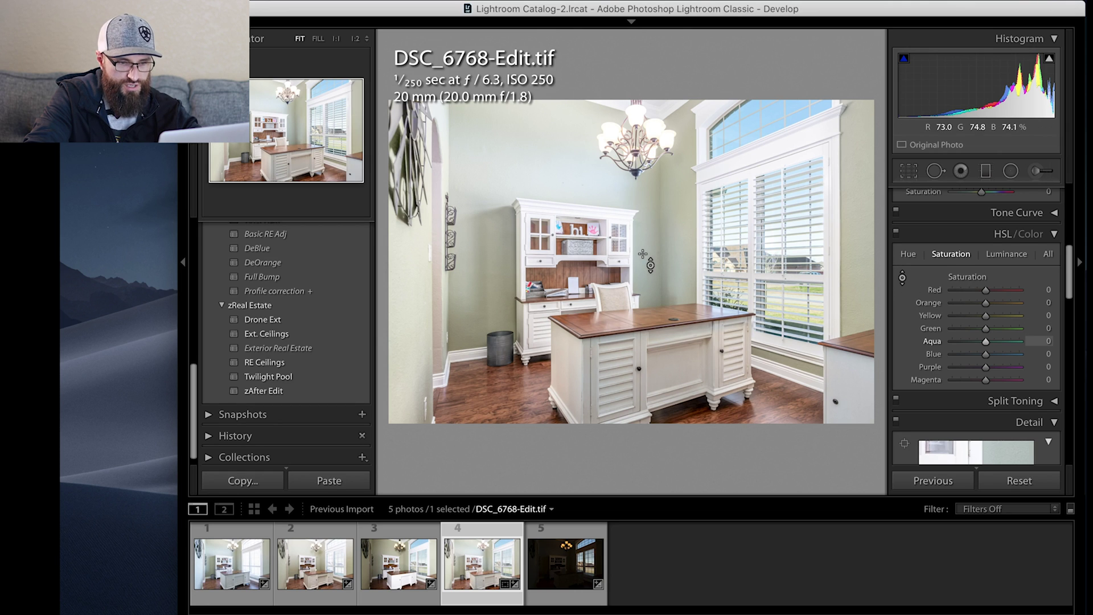
{"action": "left_click_drag", "start_coordinate": [648, 259], "coordinate": [647, 282]}
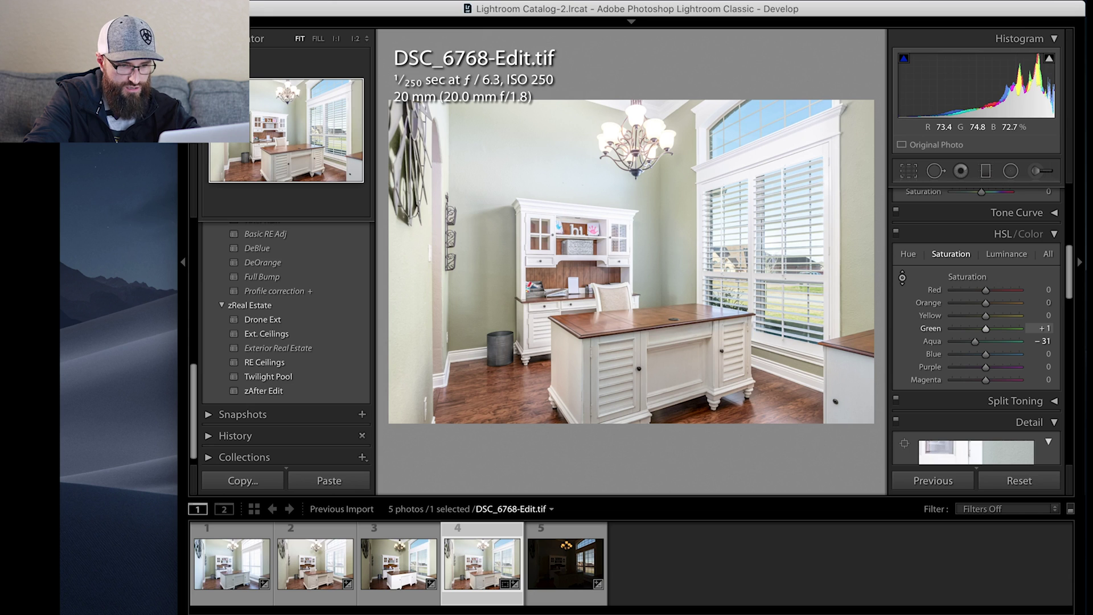
{"action": "left_click_drag", "start_coordinate": [647, 283], "coordinate": [675, 253]}
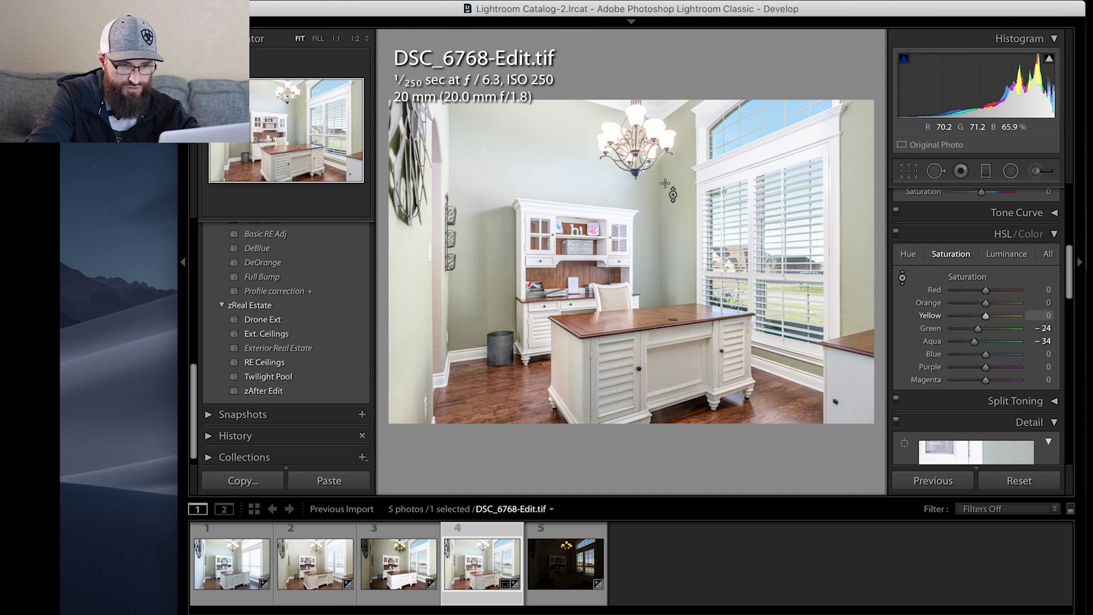
- Reduce the remaining green tint on the walls by lowering Yellow saturation to -39 and Green to -62
{"action": "left_click_drag", "start_coordinate": [672, 200], "coordinate": [672, 222]}
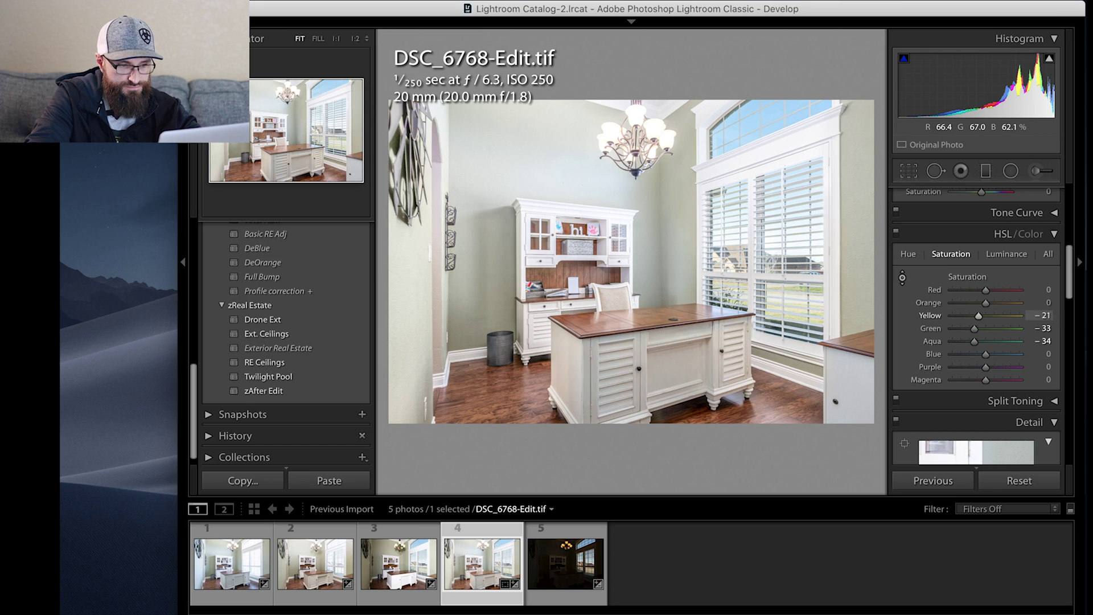
{"action": "left_click_drag", "start_coordinate": [666, 190], "coordinate": [666, 197]}
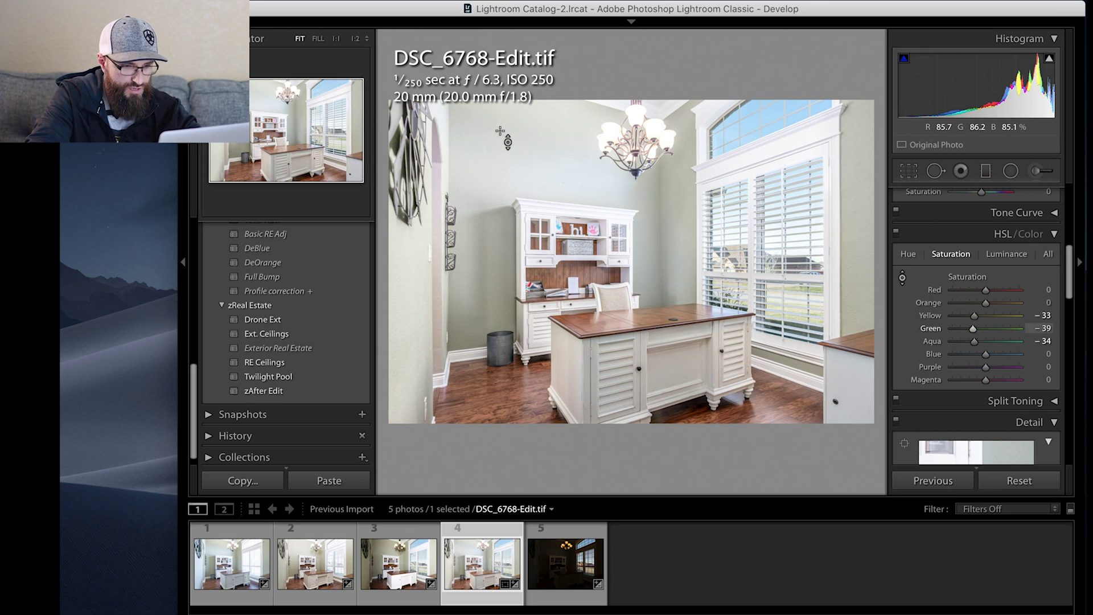
{"action": "left_click_drag", "start_coordinate": [651, 215], "coordinate": [651, 227]}
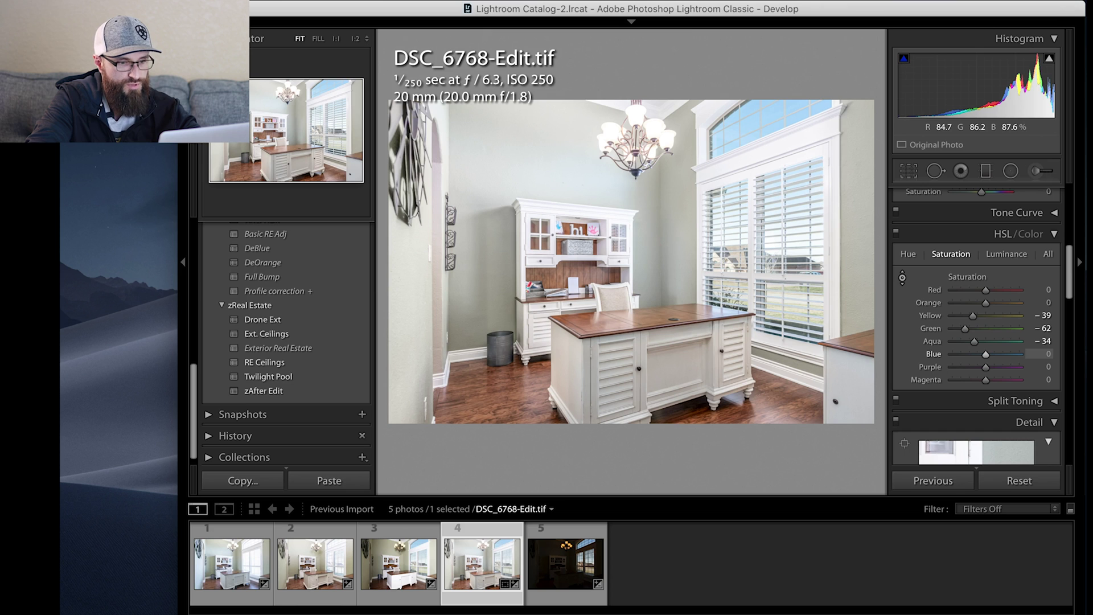
- Tone down the blue cast on the window sky and wall, setting Aqua saturation to -32 and Blue to -16
{"action": "left_click_drag", "start_coordinate": [740, 131], "coordinate": [740, 148]}
{"action": "left_click_drag", "start_coordinate": [626, 165], "coordinate": [626, 179]}
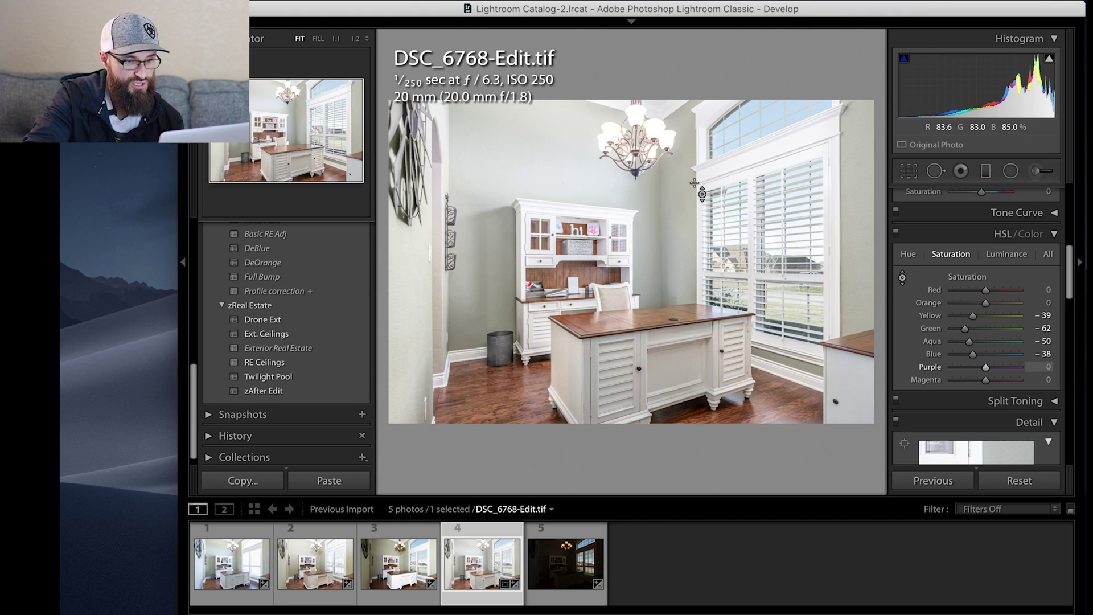
{"action": "mouse_move", "coordinate": [763, 142]}
{"action": "left_mouse_down"}
{"action": "mouse_move", "coordinate": [763, 74]}
{"action": "mouse_move", "coordinate": [764, 140]}
{"action": "left_mouse_up"}
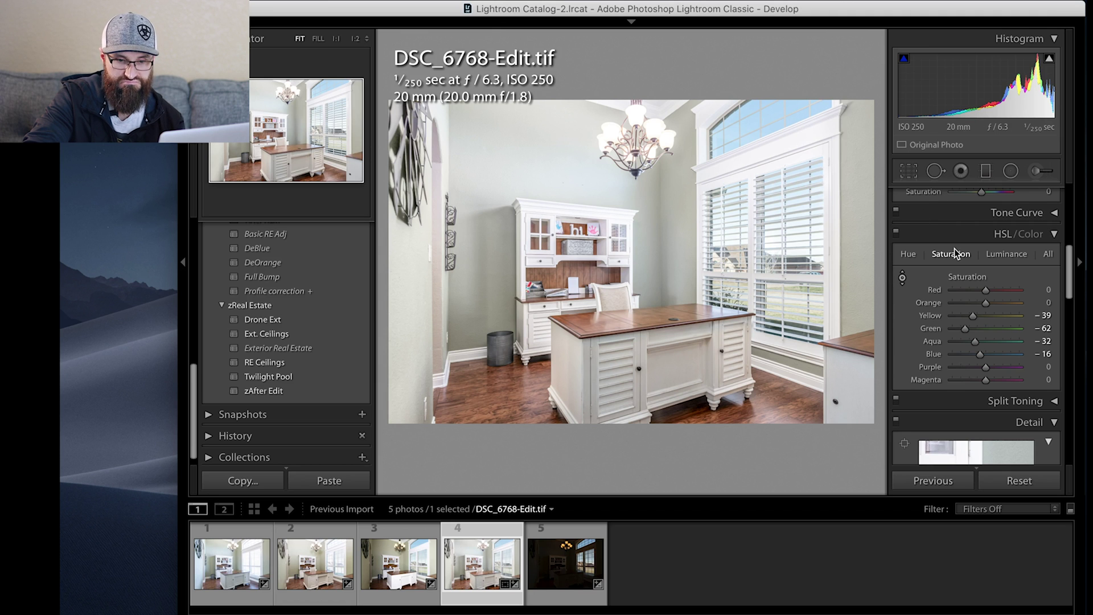
- Set the sharpening Masking to 75
{"action": "scroll", "coordinate": [1032, 308], "scroll_direction": "up", "scroll_amount": 1}
{"action": "scroll", "coordinate": [1032, 305], "scroll_direction": "down", "scroll_amount": 15}
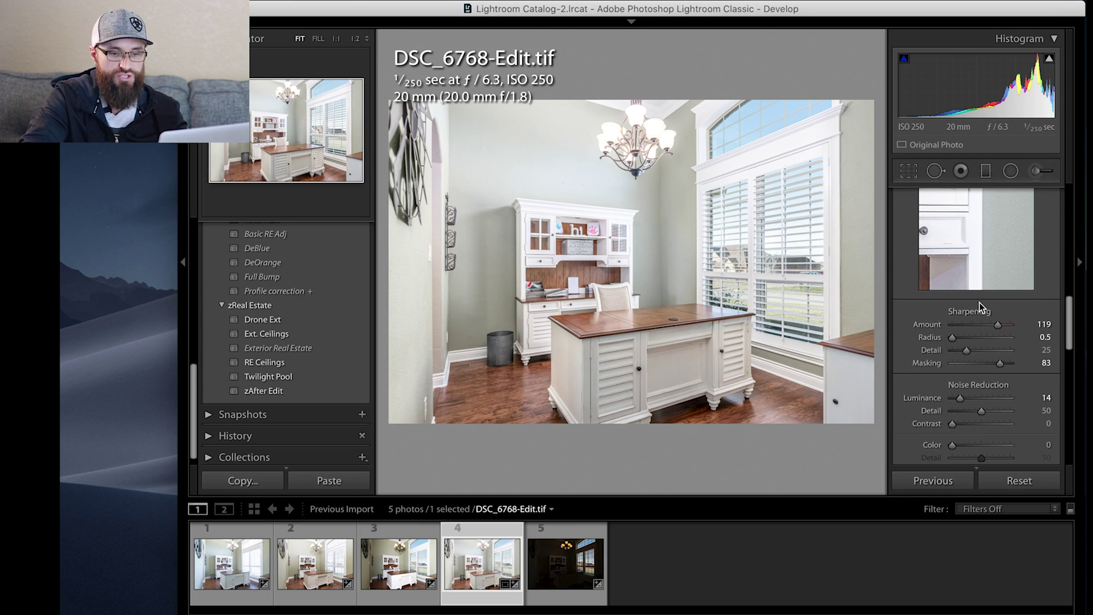
{"action": "scroll", "coordinate": [980, 300], "scroll_direction": "up", "scroll_amount": 3}
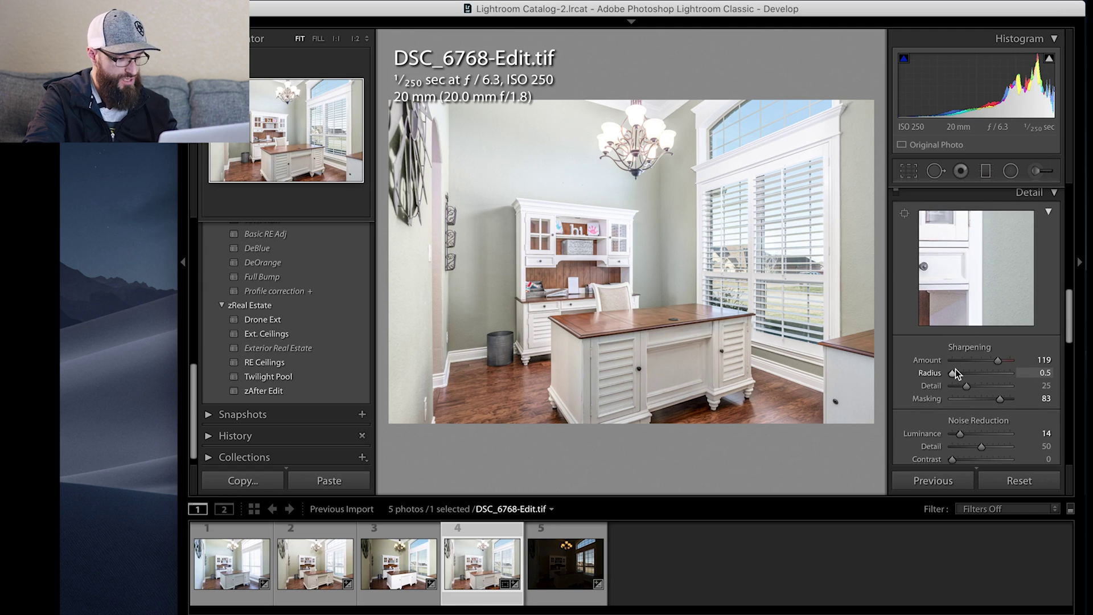
{"action": "key", "text": "alt"}
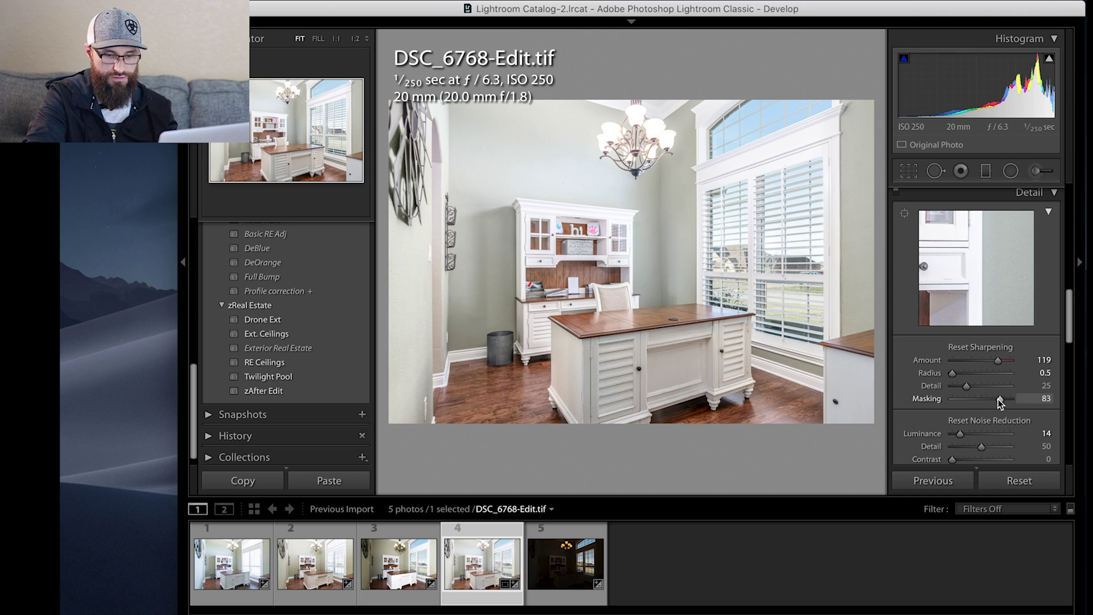
{"action": "mouse_move", "coordinate": [999, 399]}
{"action": "left_mouse_down"}
{"action": "mouse_move", "coordinate": [953, 401]}
{"action": "mouse_move", "coordinate": [995, 399]}
{"action": "left_mouse_up"}
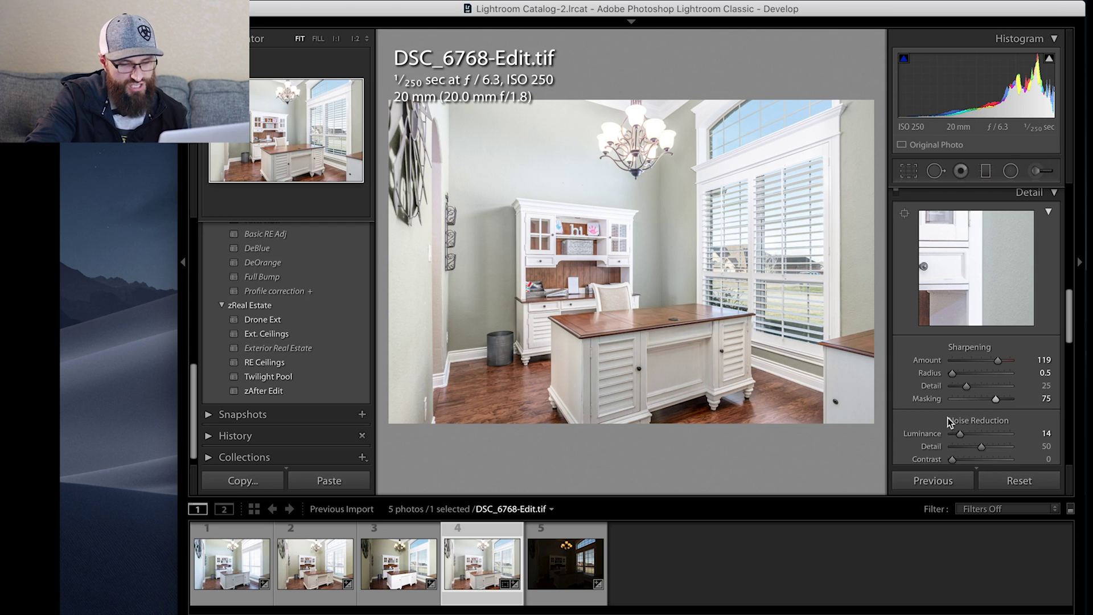
- Readjust the saturation of the window sky and the wall beside the hutch, setting Aqua to -51 and Blue to -9
{"action": "scroll", "coordinate": [938, 418], "scroll_direction": "down", "scroll_amount": 3}
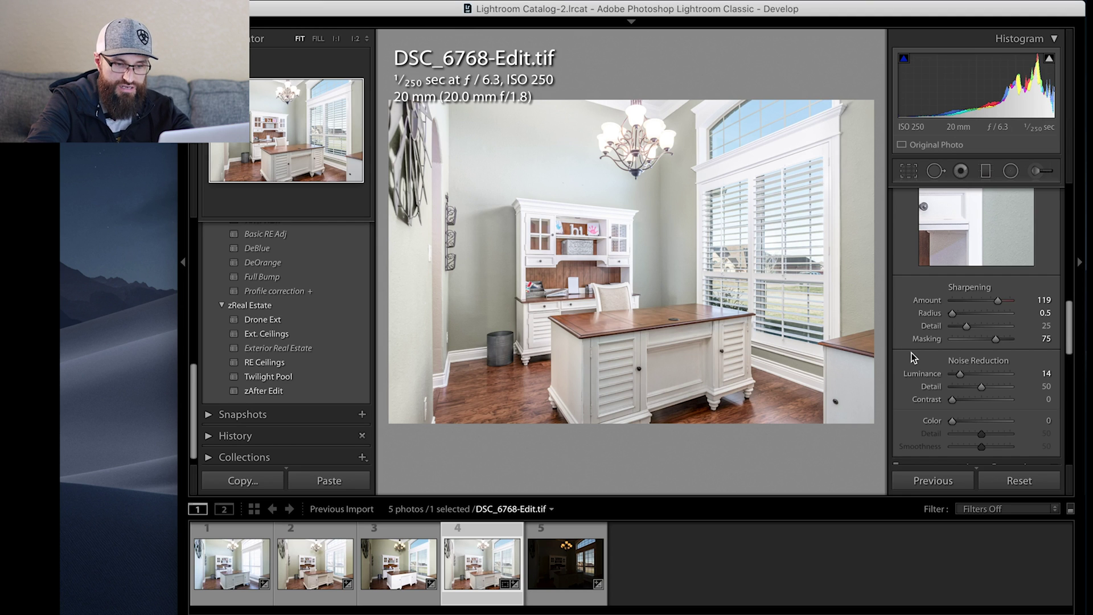
{"action": "scroll", "coordinate": [911, 353], "scroll_direction": "up", "scroll_amount": 6}
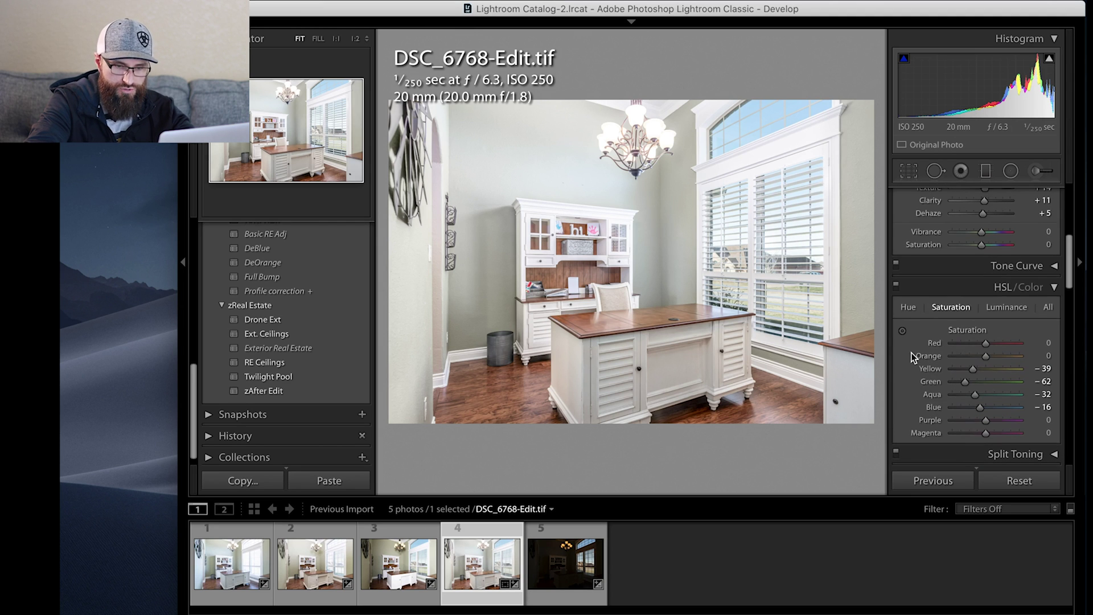
{"action": "left_click", "coordinate": [902, 330]}
{"action": "mouse_move", "coordinate": [784, 136]}
{"action": "left_mouse_down"}
{"action": "mouse_move", "coordinate": [784, 149]}
{"action": "mouse_move", "coordinate": [783, 126]}
{"action": "left_mouse_up"}
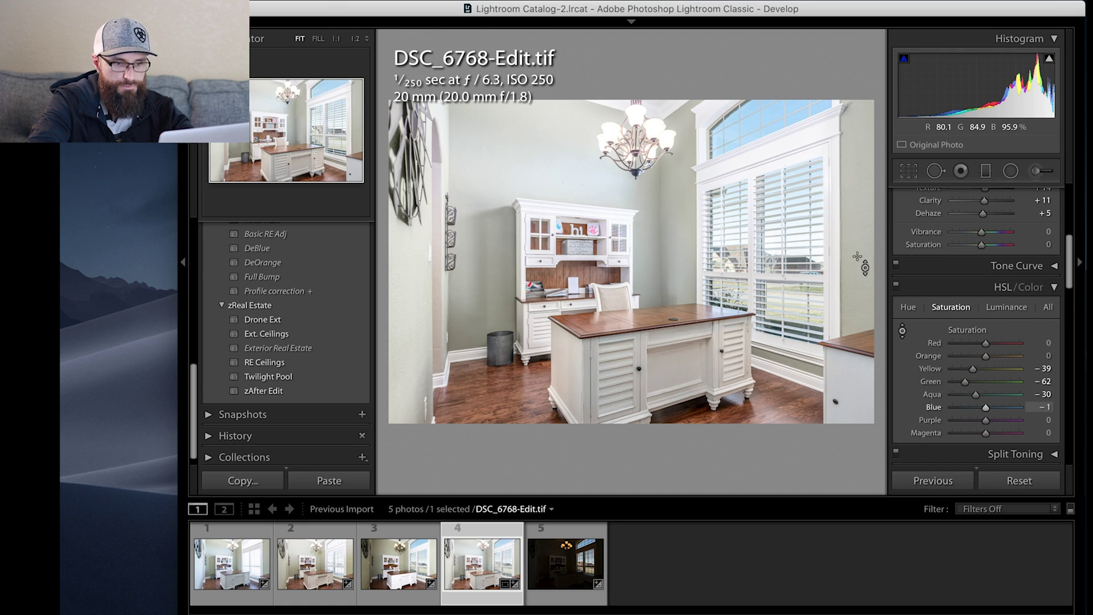
{"action": "left_click", "coordinate": [903, 330]}
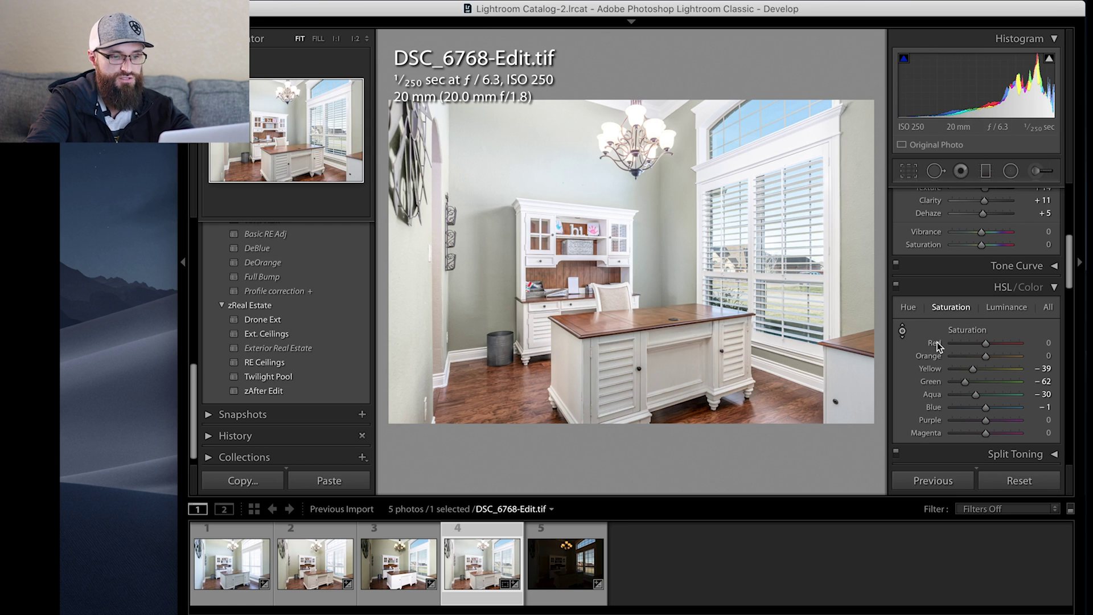
{"action": "left_click_drag", "start_coordinate": [637, 212], "coordinate": [637, 232]}
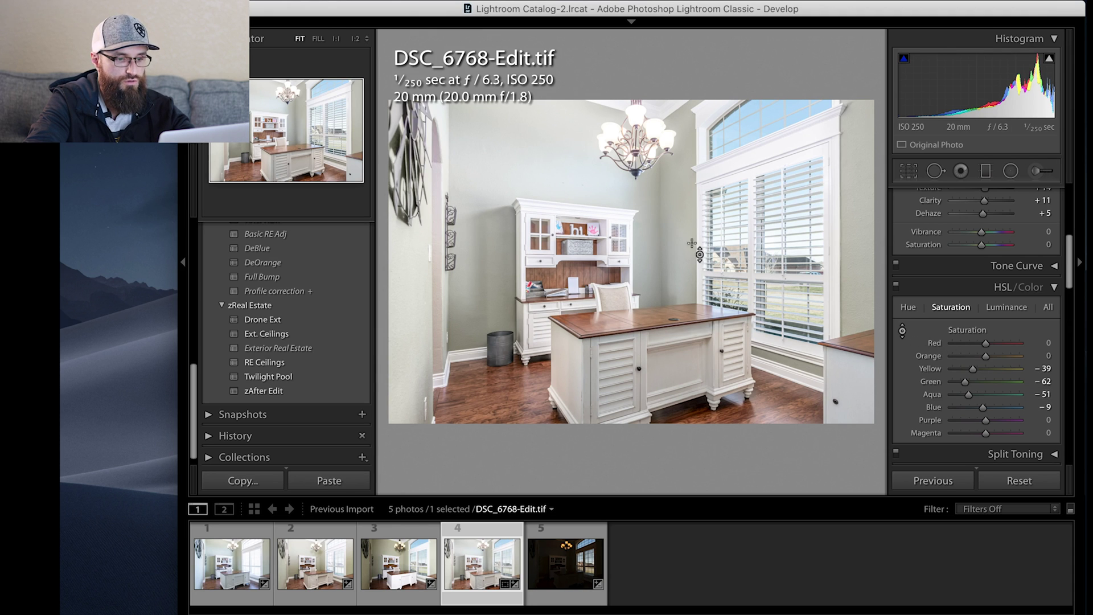
- Desaturate the greenish wall beside the window further, bringing Yellow saturation to -64 and Green to -74
{"action": "left_click_drag", "start_coordinate": [692, 206], "coordinate": [696, 230]}
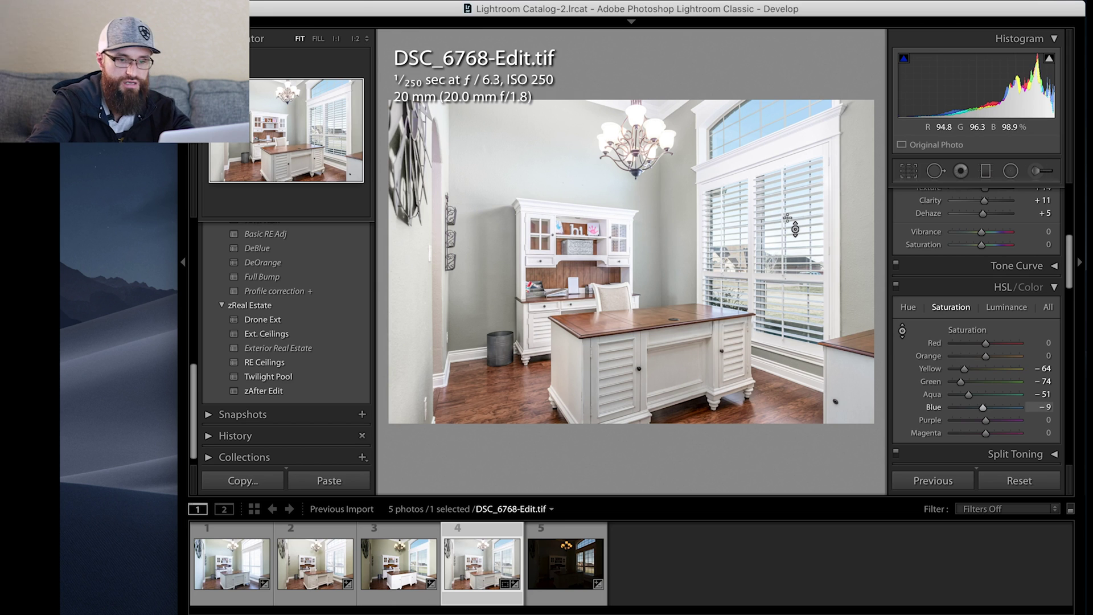
{"action": "left_click", "coordinate": [931, 295]}
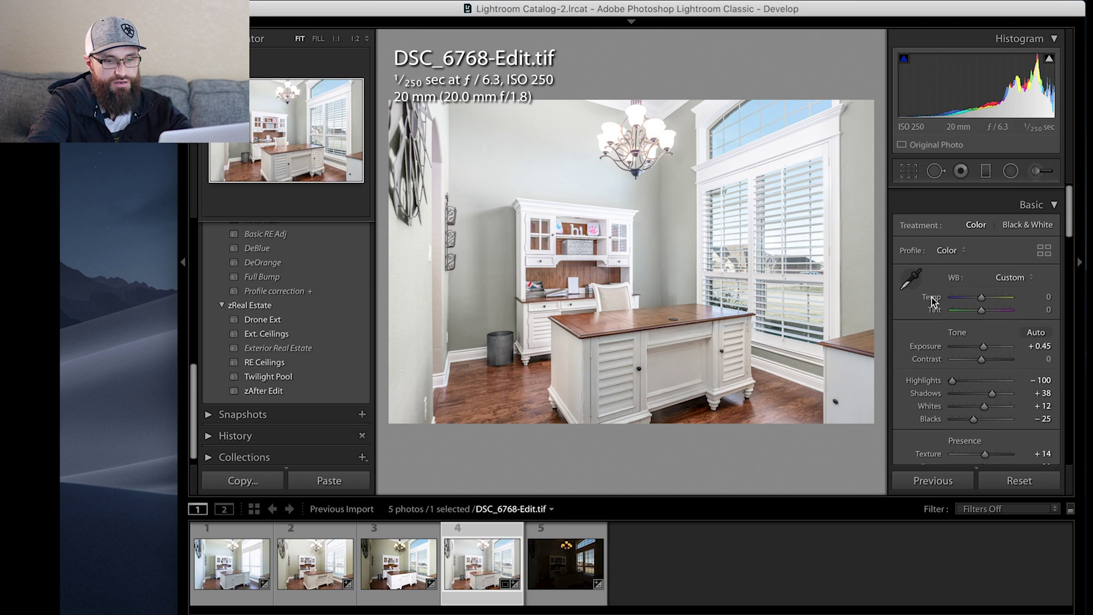
{"action": "left_click_drag", "start_coordinate": [981, 285], "coordinate": [984, 290]}
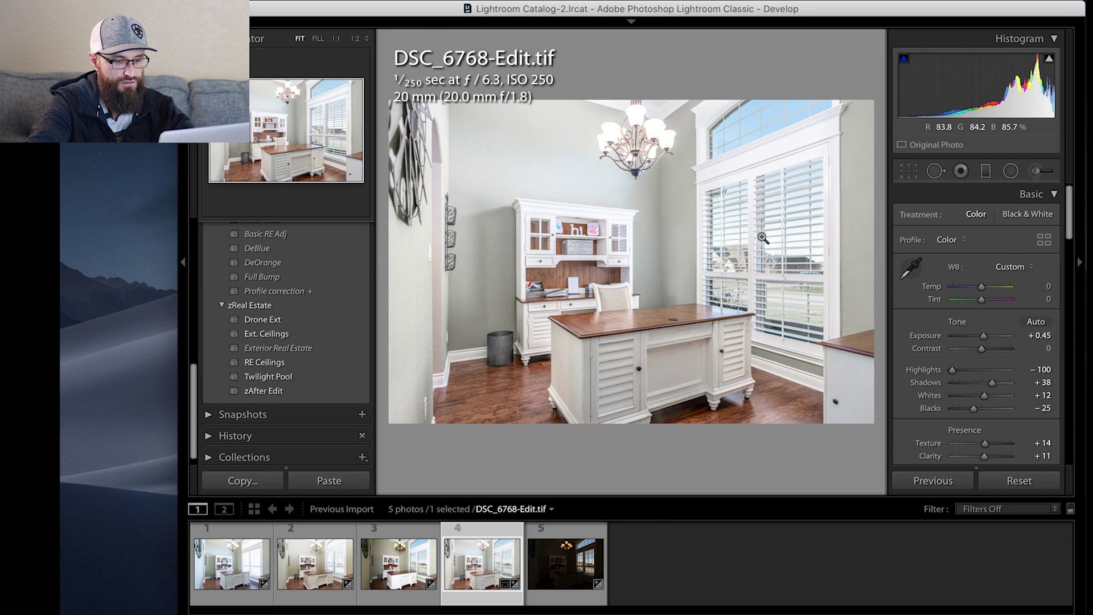
- Set the Exposure of the source photo DSC_6770.NEF to -0.10 and return to the blended image DSC_6768-Edit.tif
{"action": "left_click", "coordinate": [413, 570]}
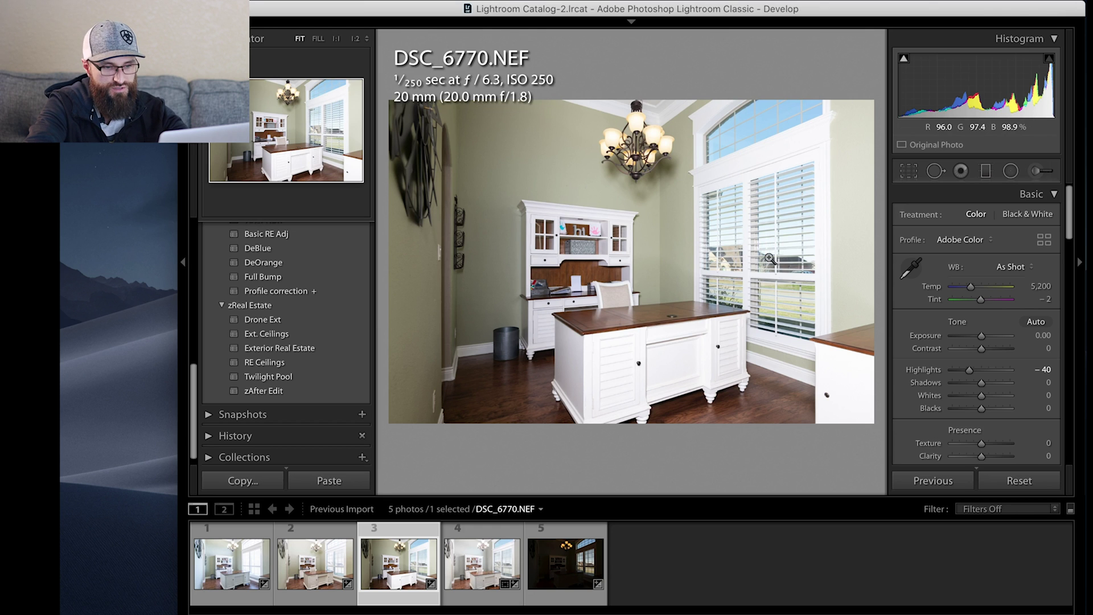
{"action": "left_click_drag", "start_coordinate": [981, 336], "coordinate": [978, 335]}
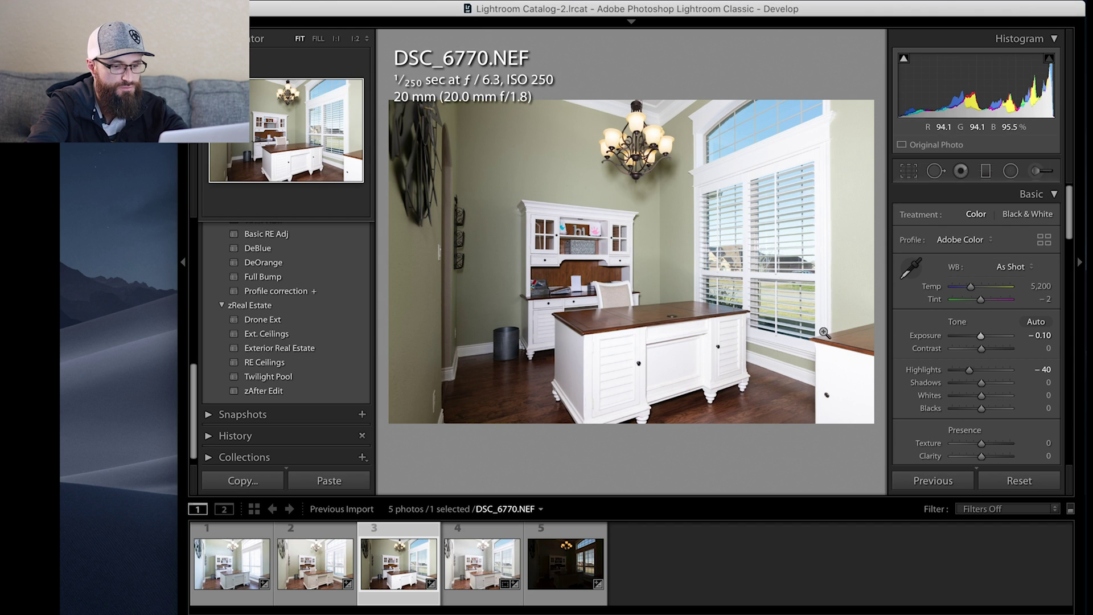
{"action": "left_click", "coordinate": [491, 570]}
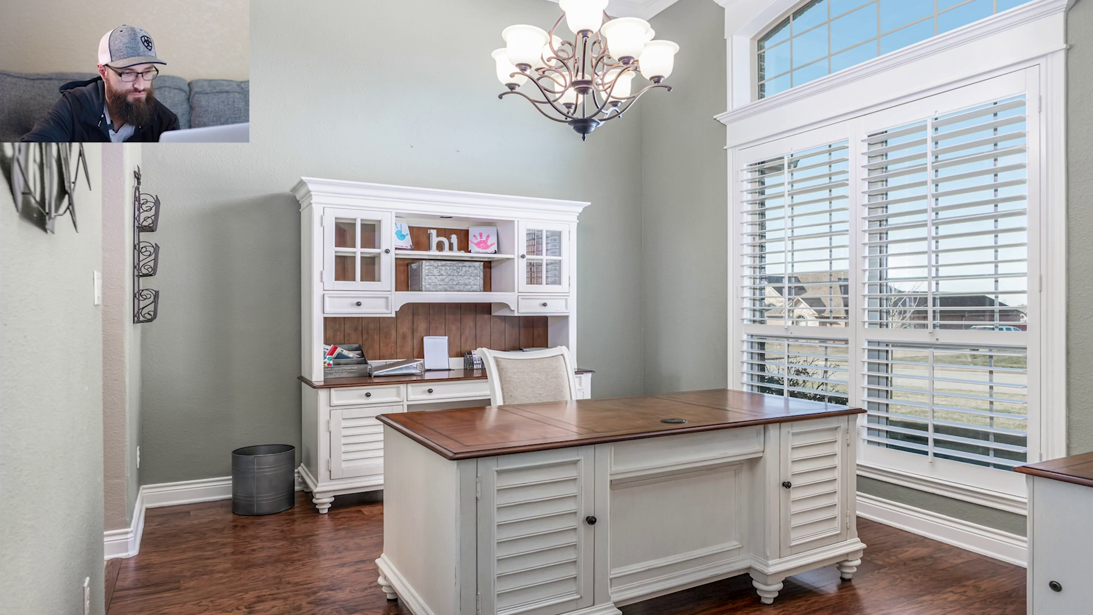